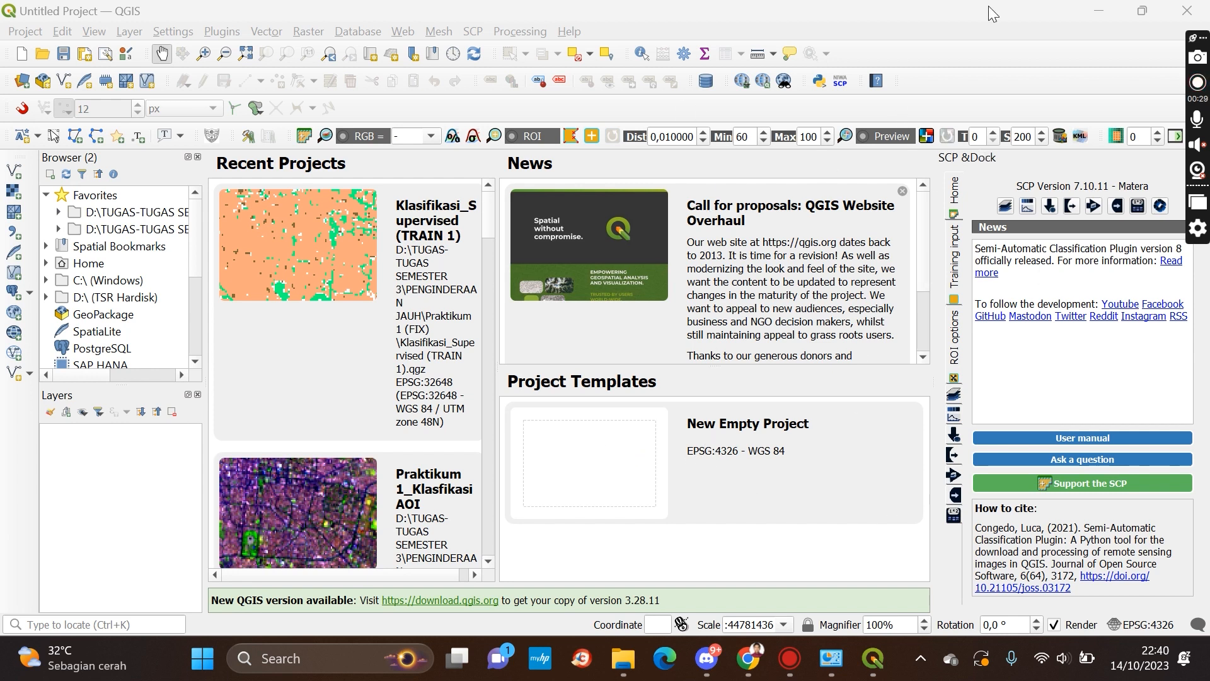
Start a new empty project and open the SCP Band set tool
double_click(627, 461)
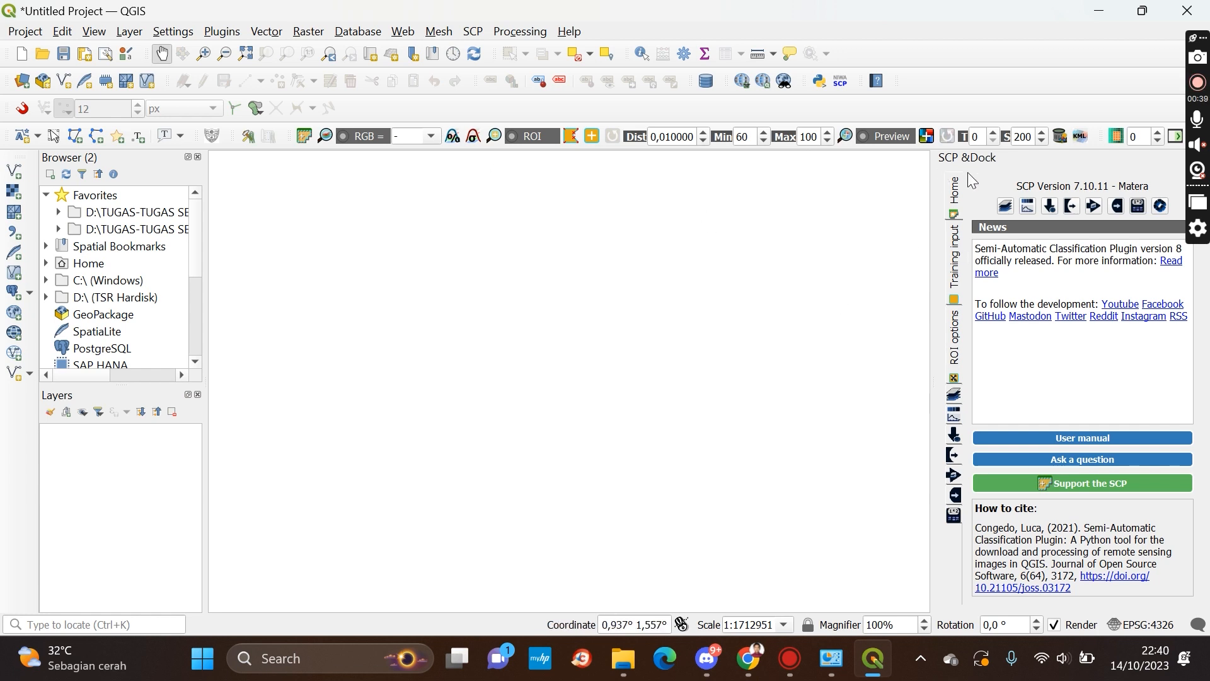
click(1006, 207)
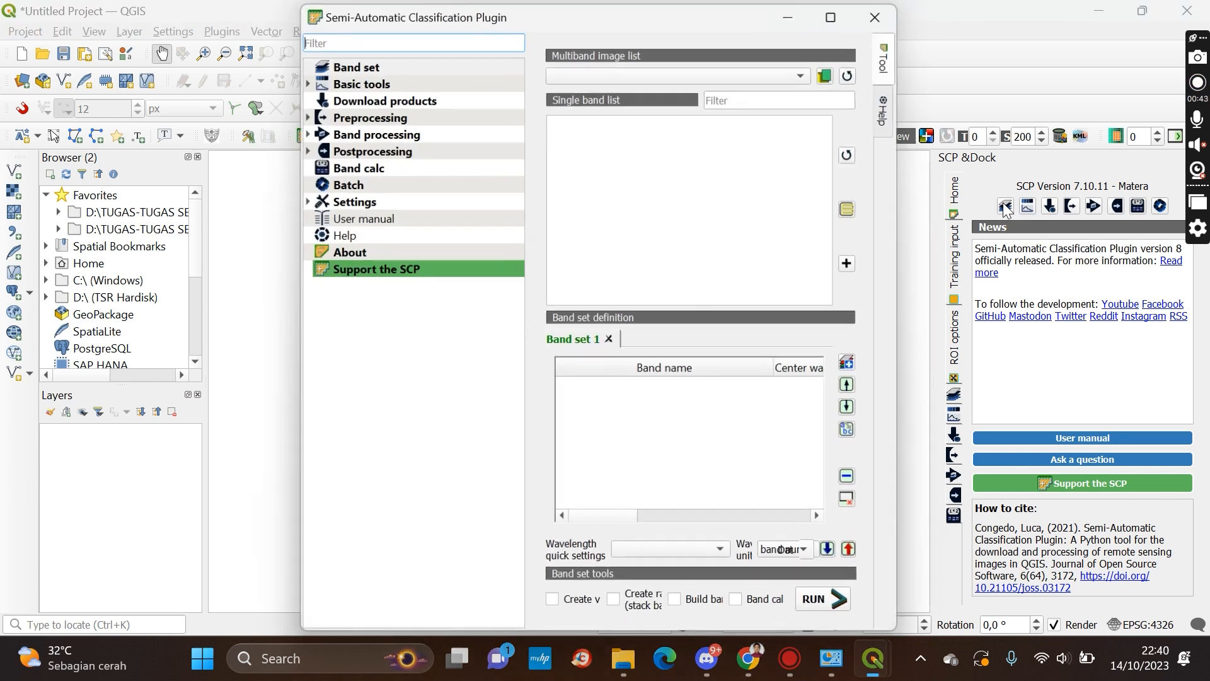
Open the raster selection dialog and browse to the MTL_Landsat_AOI folder on the D: drive
click(828, 73)
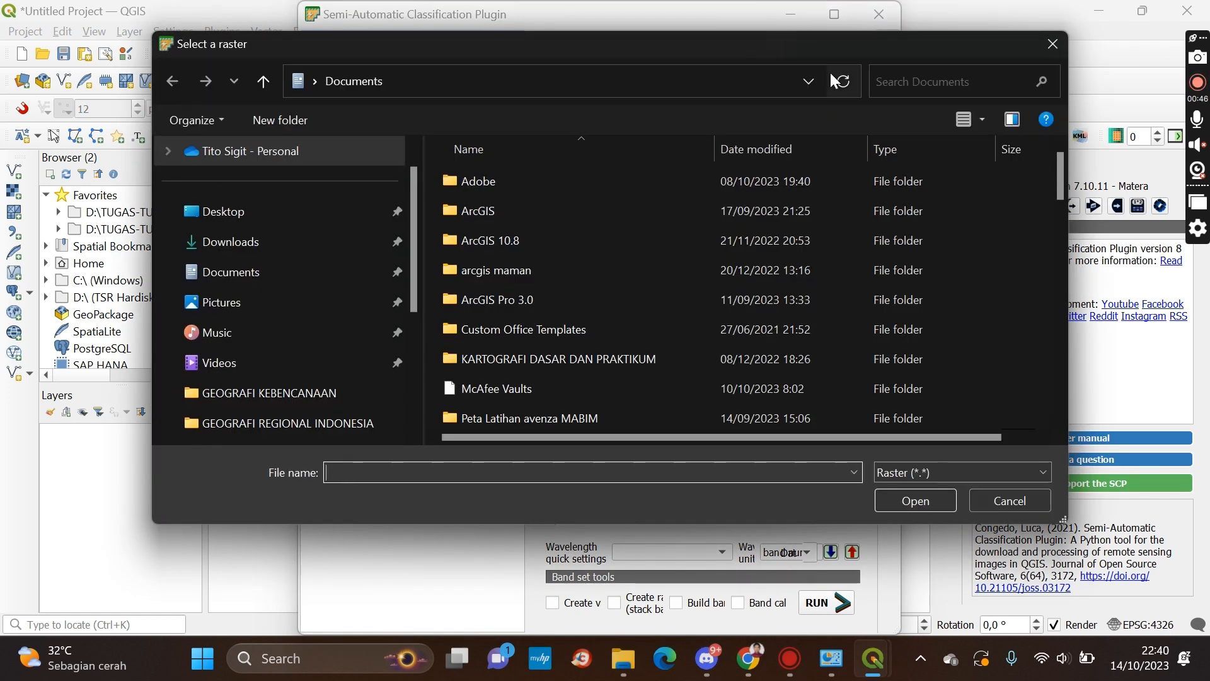
scroll(289, 366, down, 3)
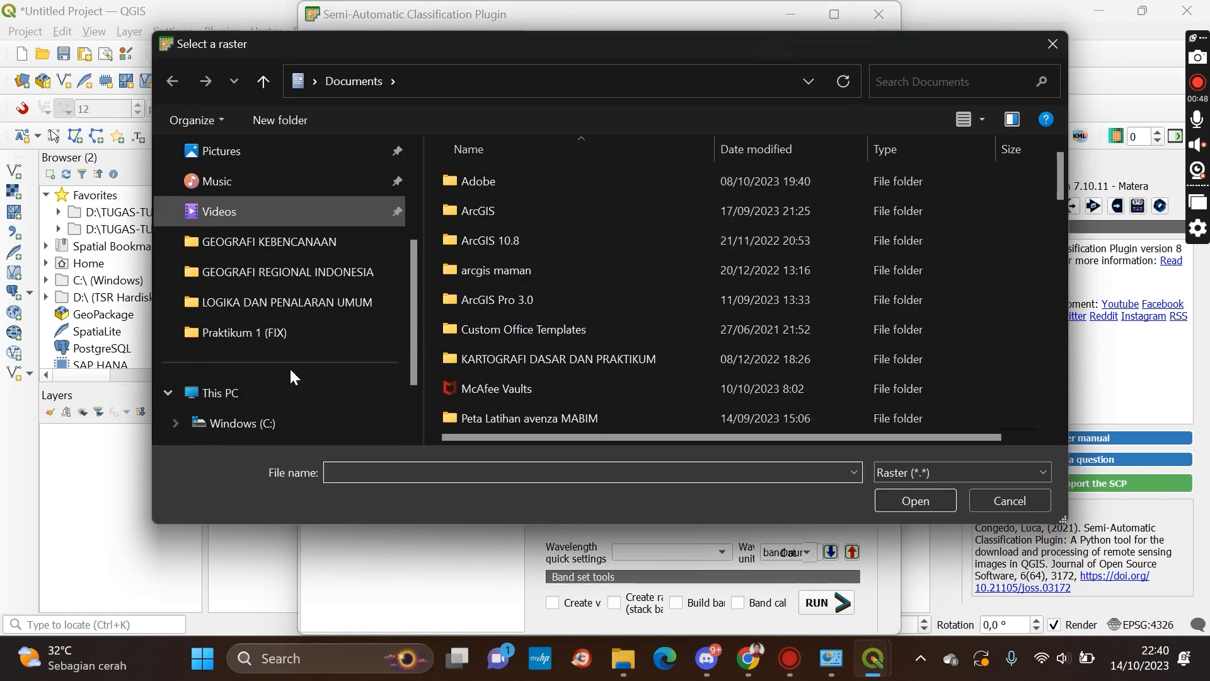
click(286, 393)
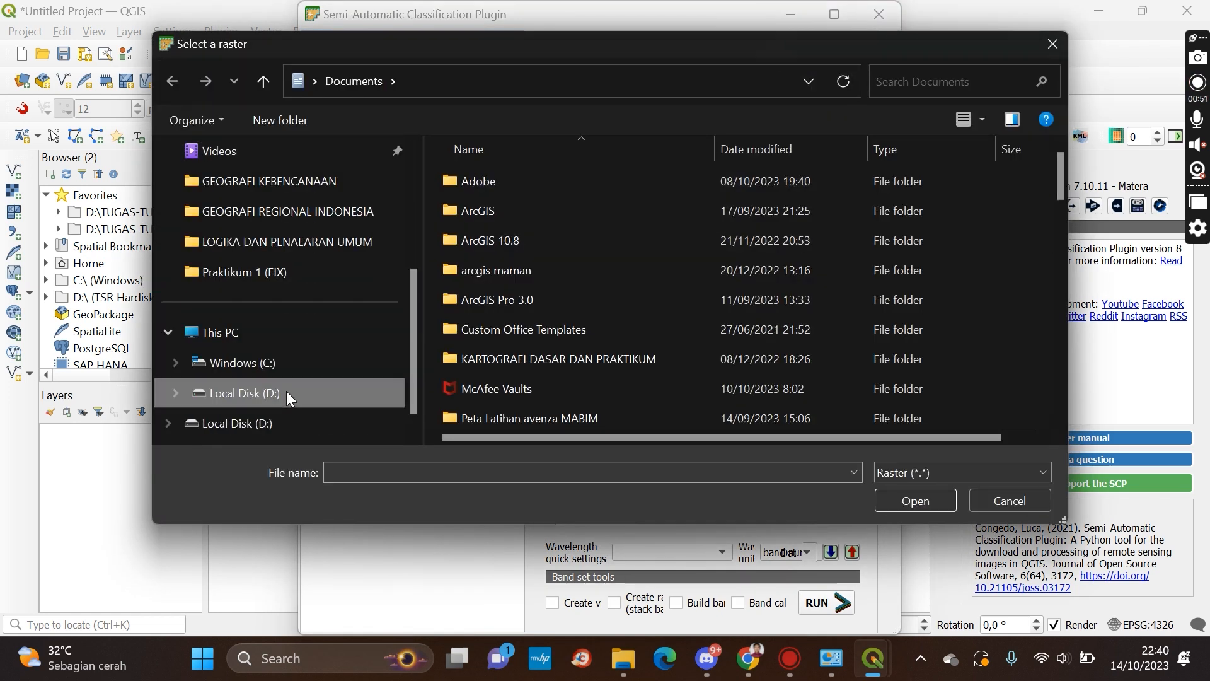
scroll(578, 256, down, 4)
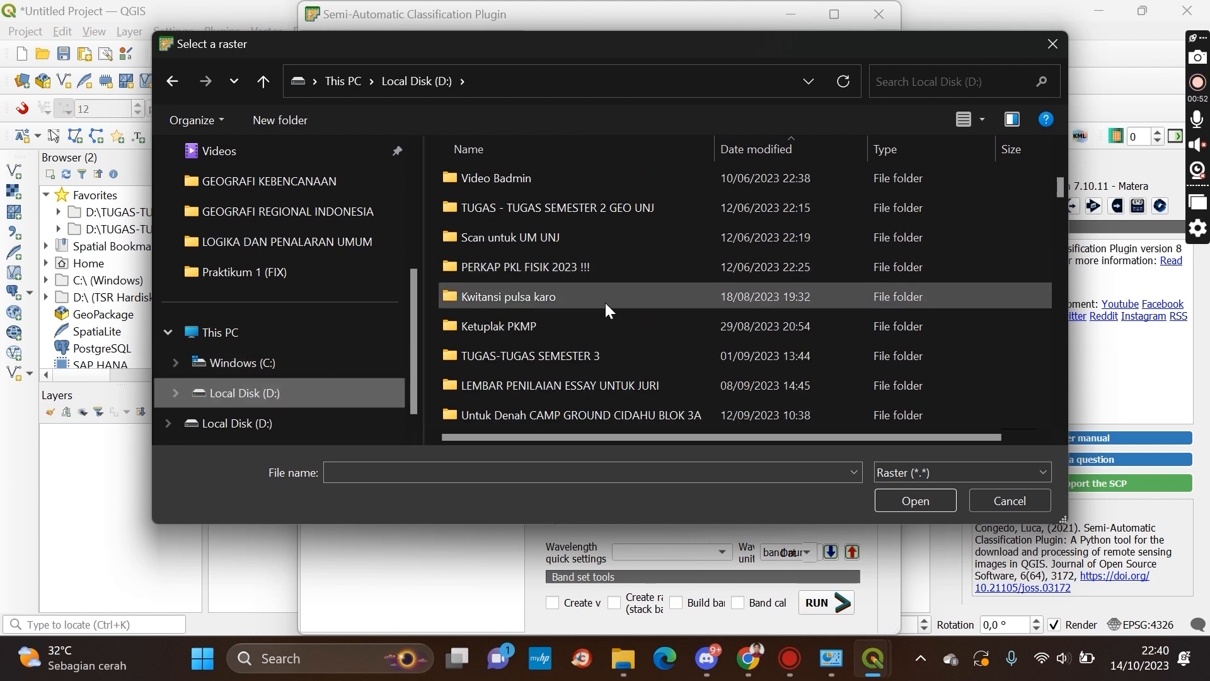
double_click(602, 354)
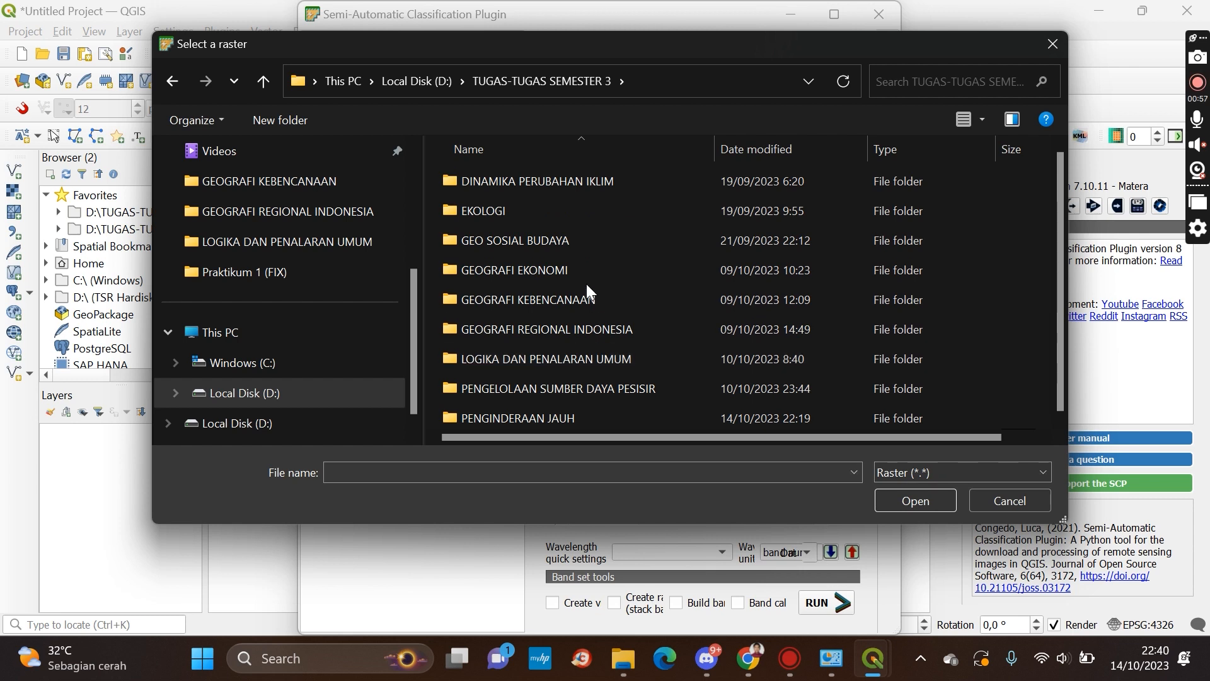
double_click(576, 411)
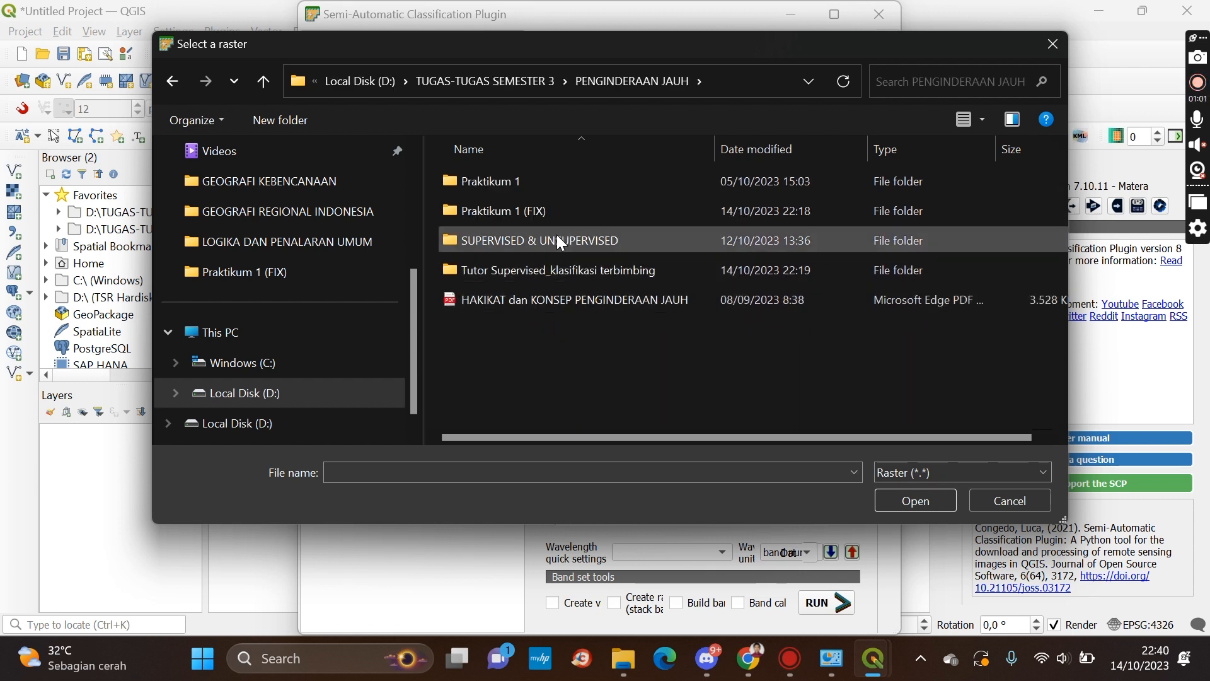
double_click(602, 270)
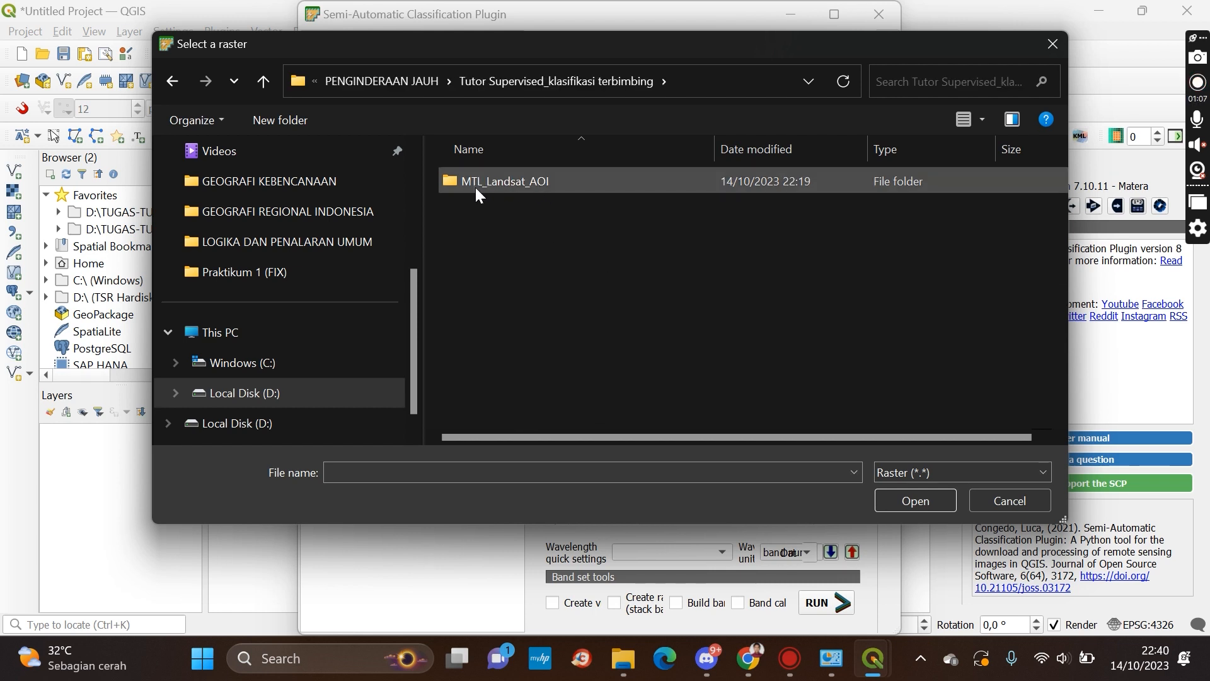
double_click(628, 181)
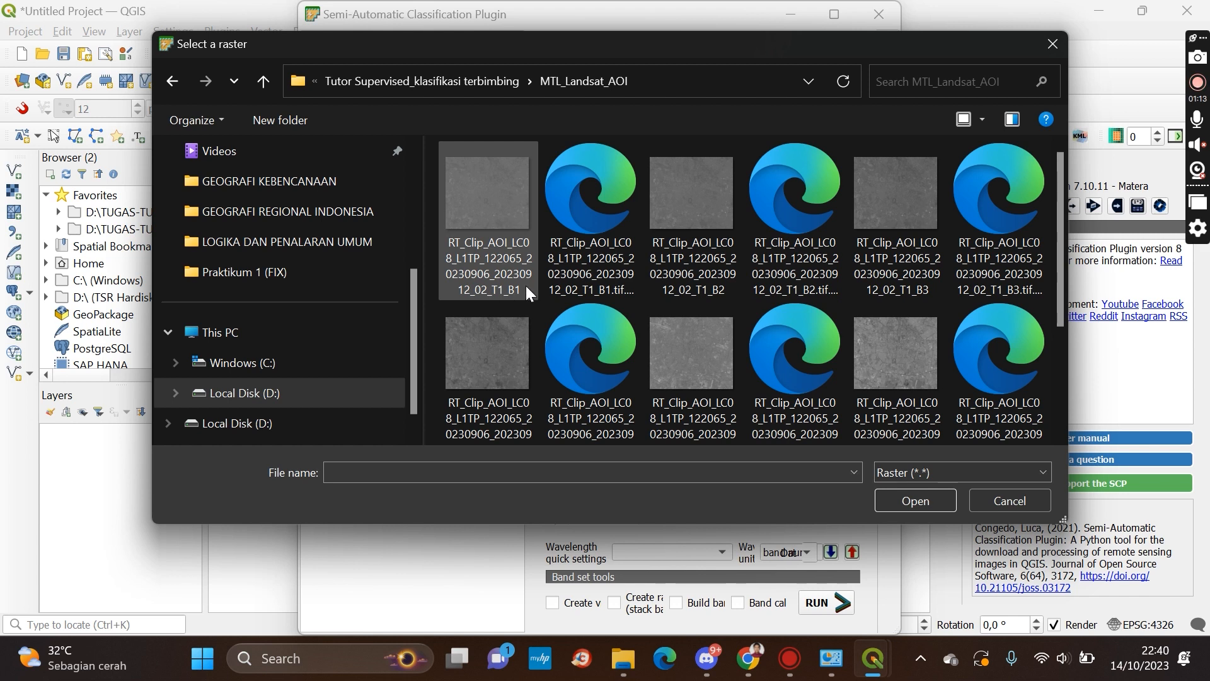
Select the RT_Clip_AOI band rasters B1 through B7 and add them to the band set
scroll(623, 282, down, 3)
scroll(717, 290, up, 3)
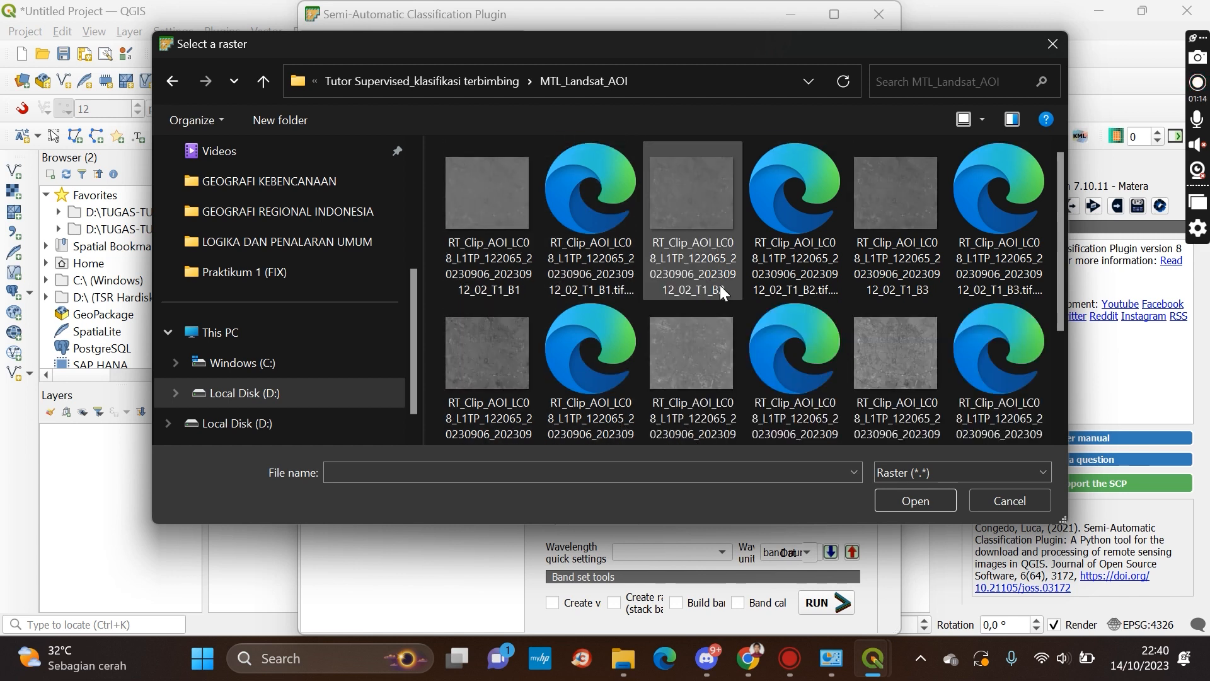
click(493, 217)
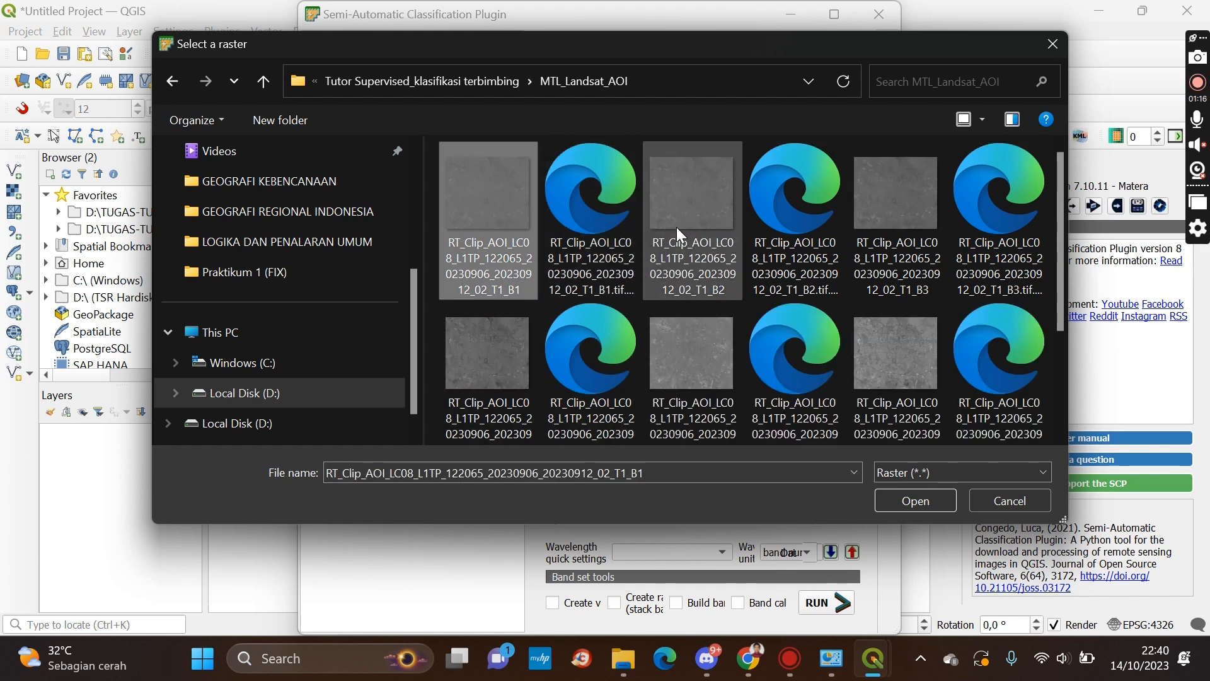
ctrl+click(676, 227)
ctrl+click(891, 238)
ctrl+click(521, 333)
ctrl+click(692, 340)
ctrl+click(909, 339)
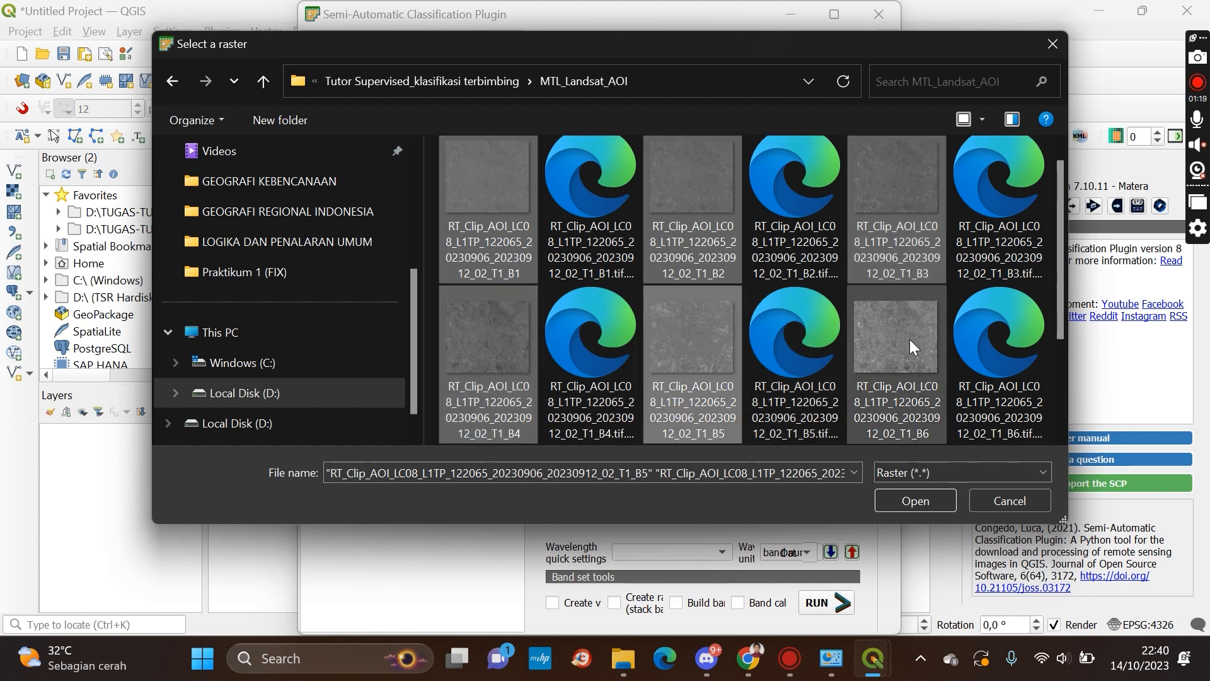
scroll(743, 314, down, 2)
ctrl+click(455, 334)
ctrl+click(455, 335)
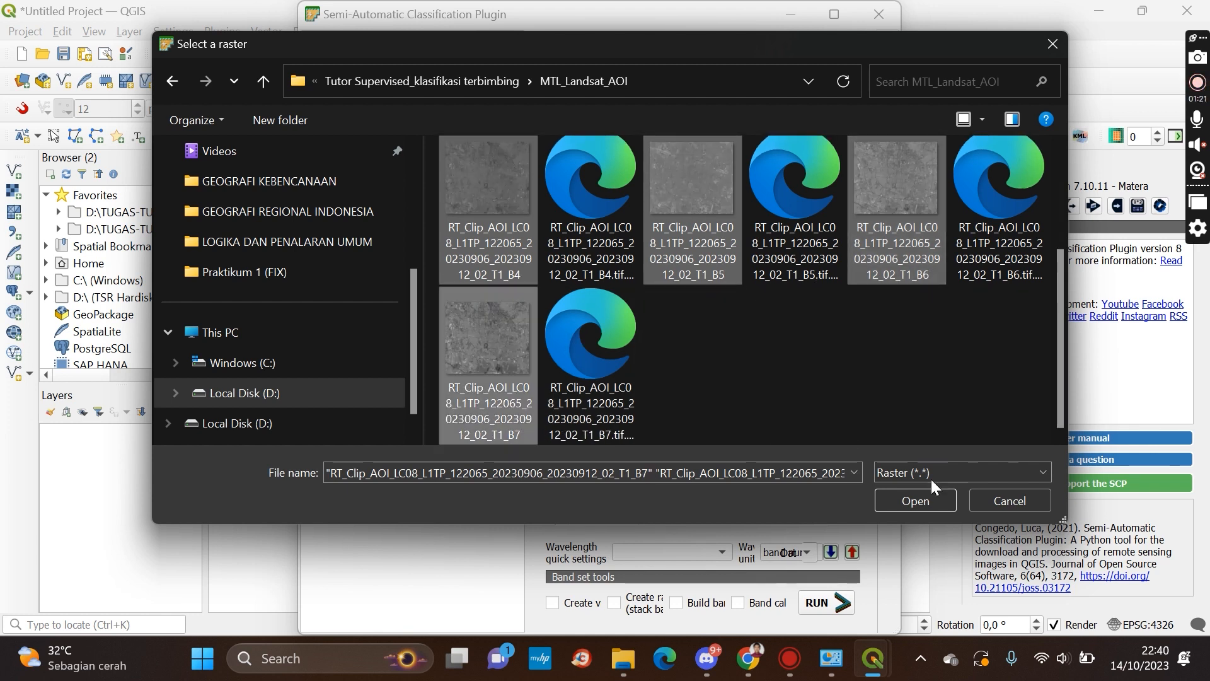
click(914, 499)
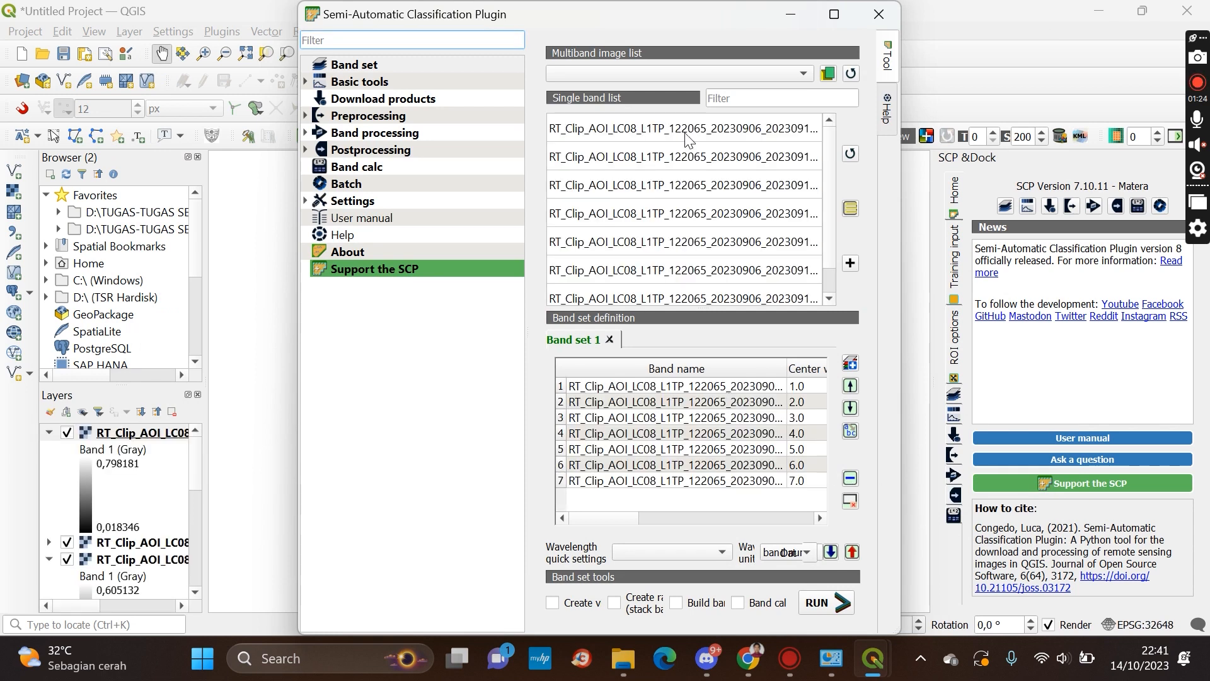
Run the band set to load the seven bands
drag(608, 516, 581, 506)
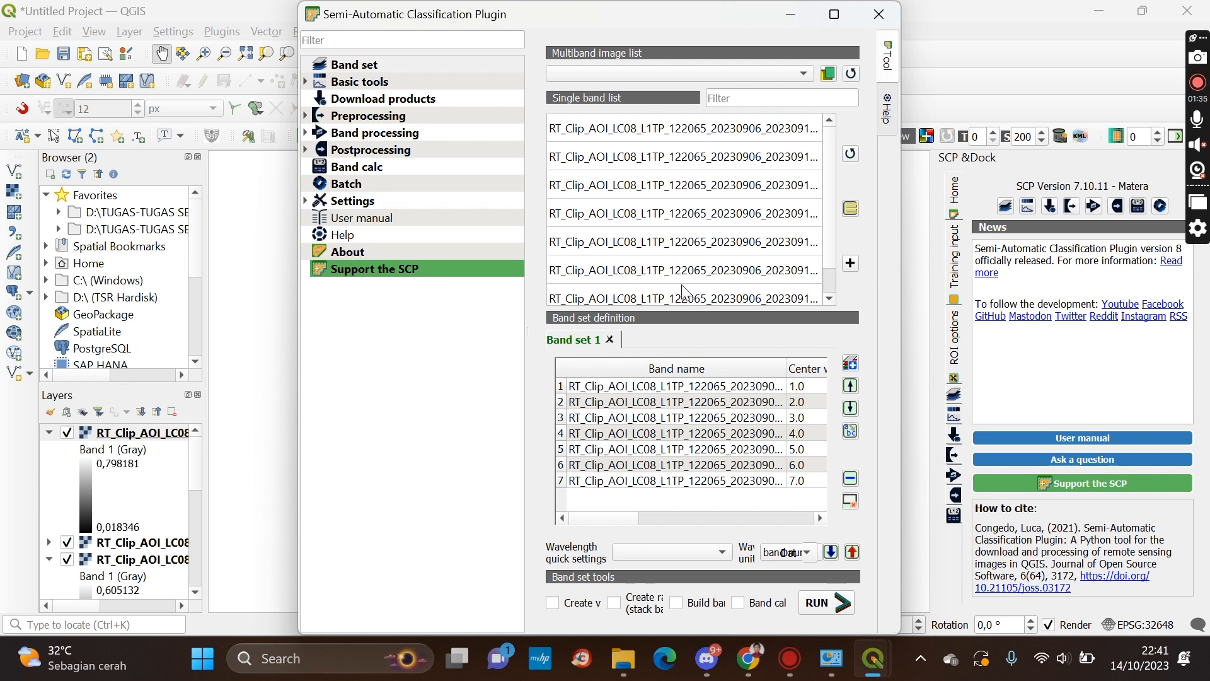
click(813, 603)
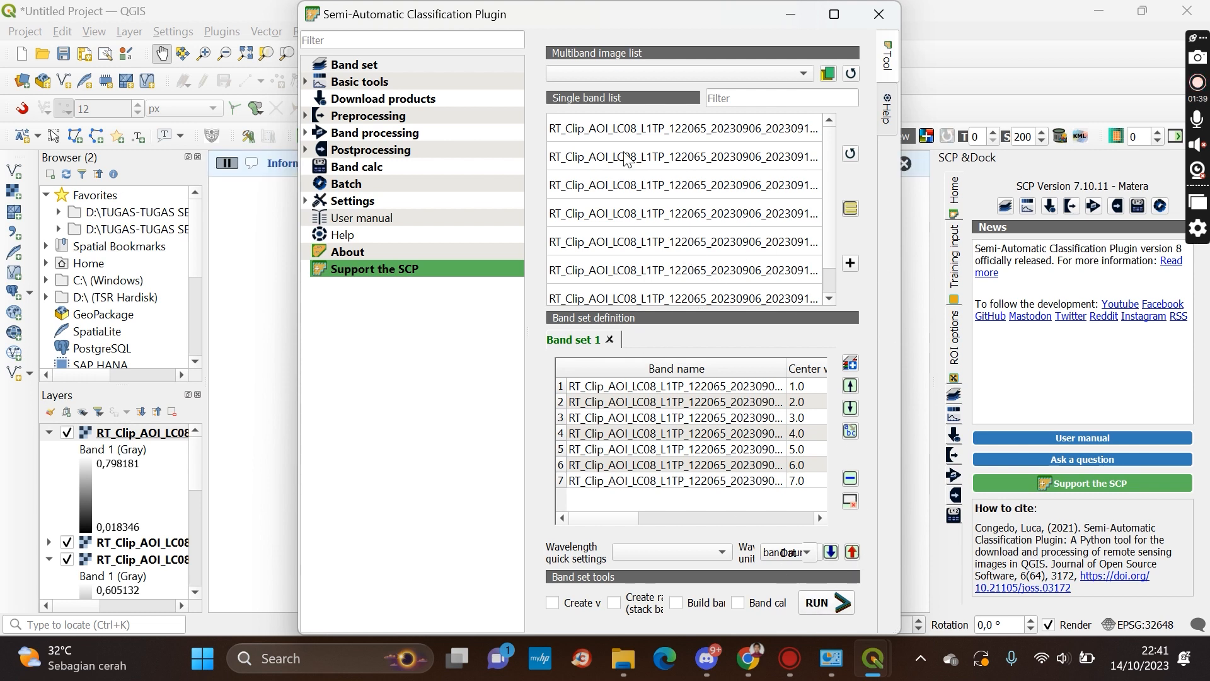
Move the SCP window aside and collapse the expanded band legends in the layer list
drag(585, 14, 573, 155)
drag(749, 171, 710, 92)
click(795, 96)
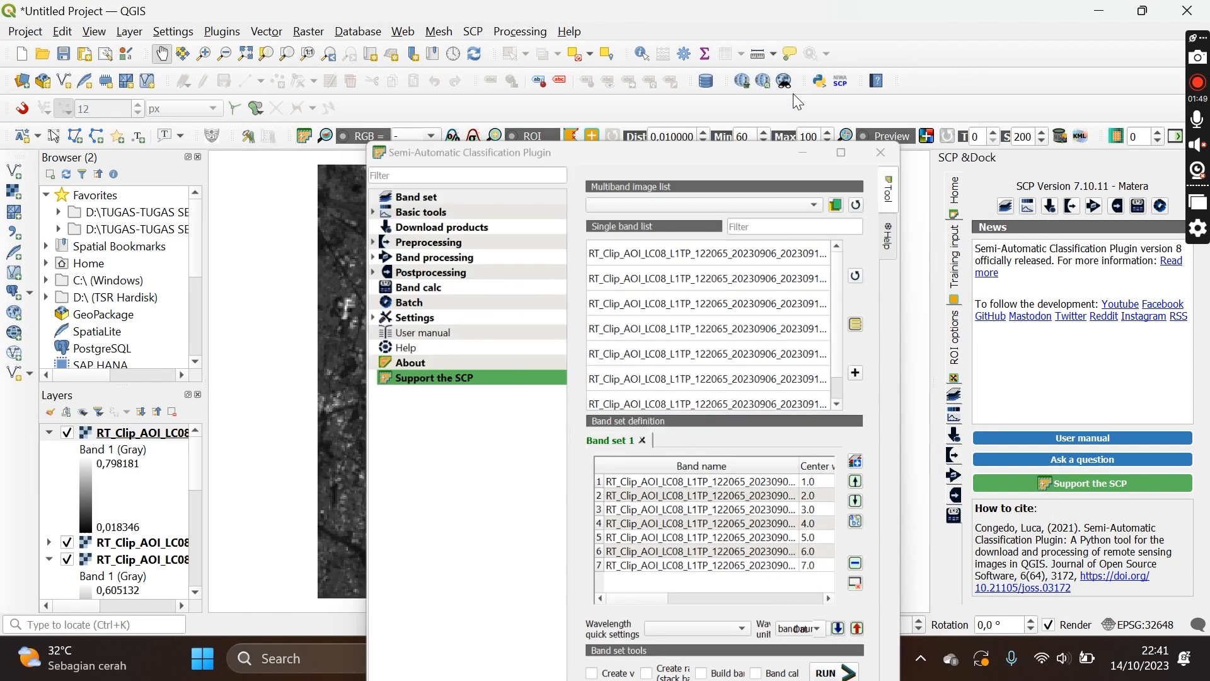
click(49, 434)
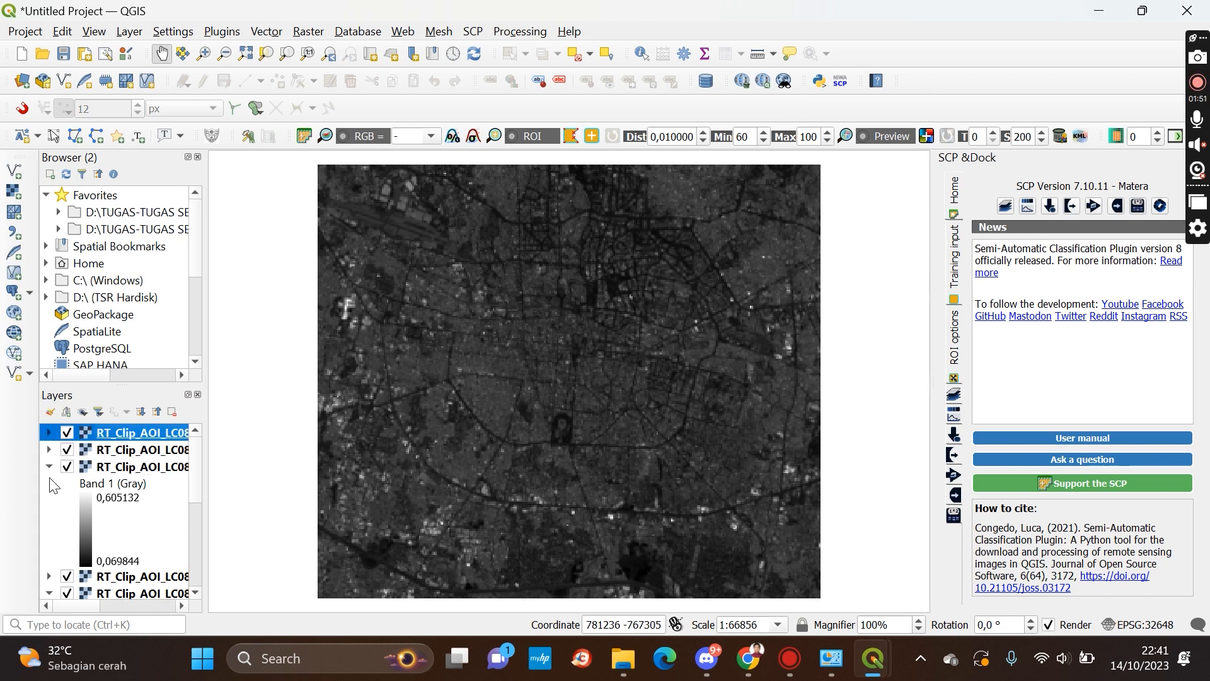
click(48, 468)
click(50, 501)
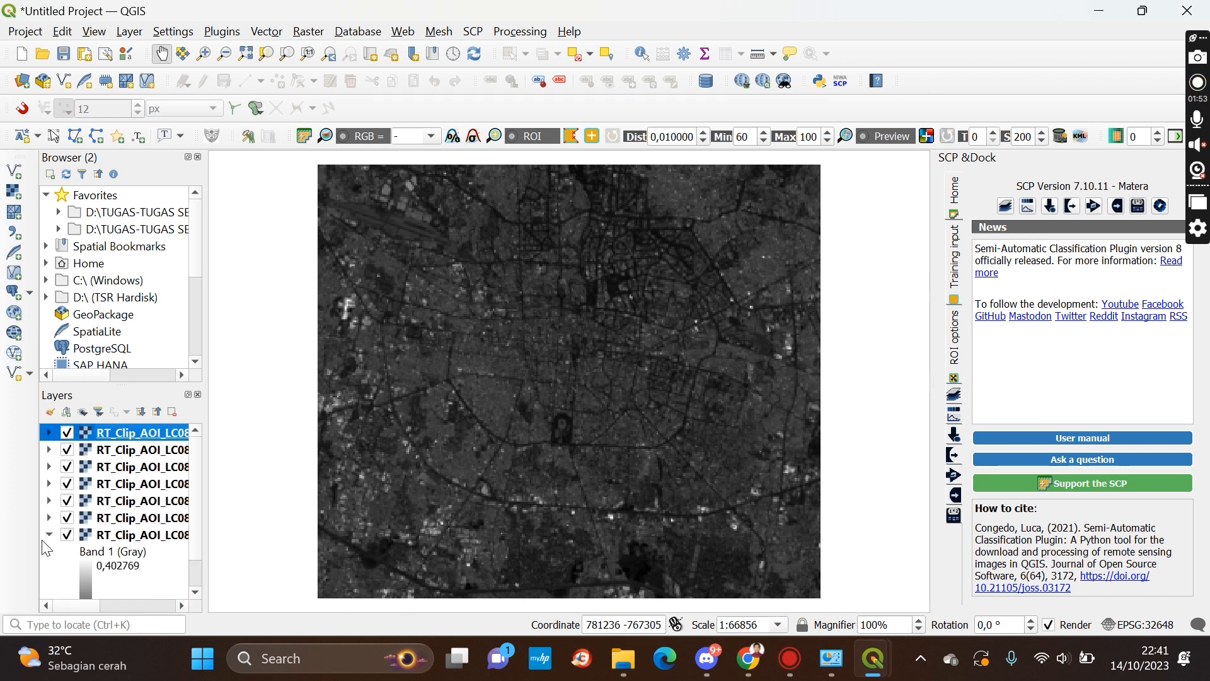
click(47, 535)
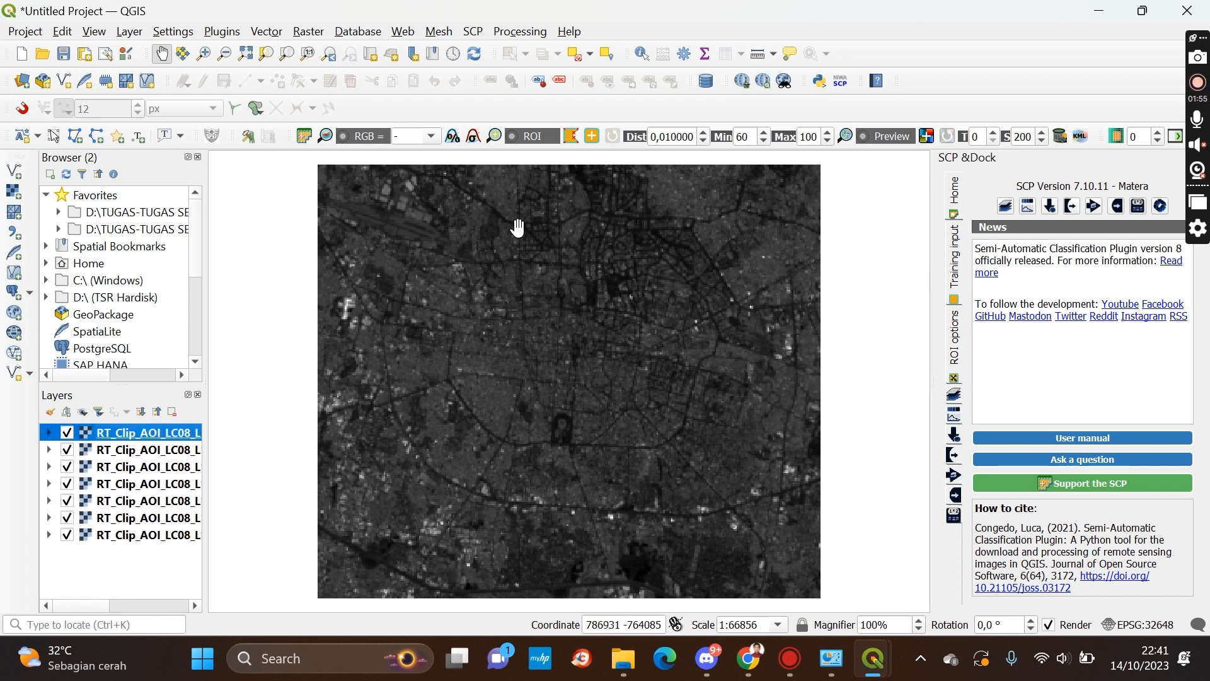
Display the band set as an RGB 4-3-2 composite and select the Virtual Band layer
click(431, 136)
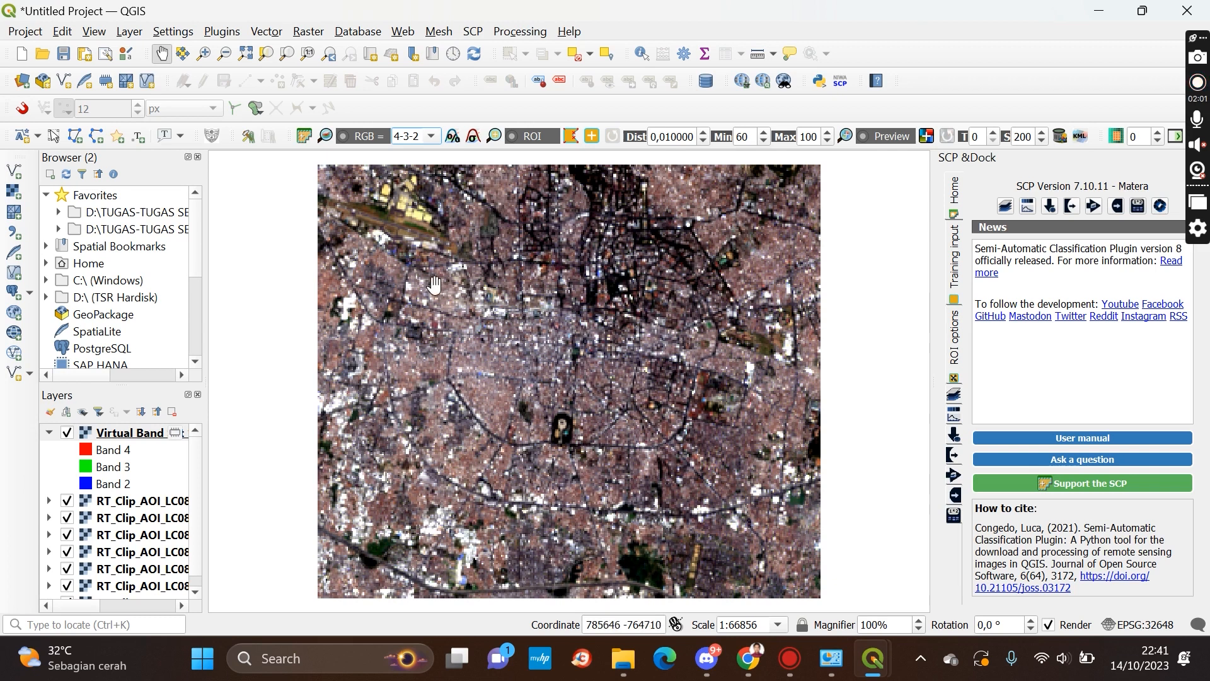
drag(484, 241, 514, 258)
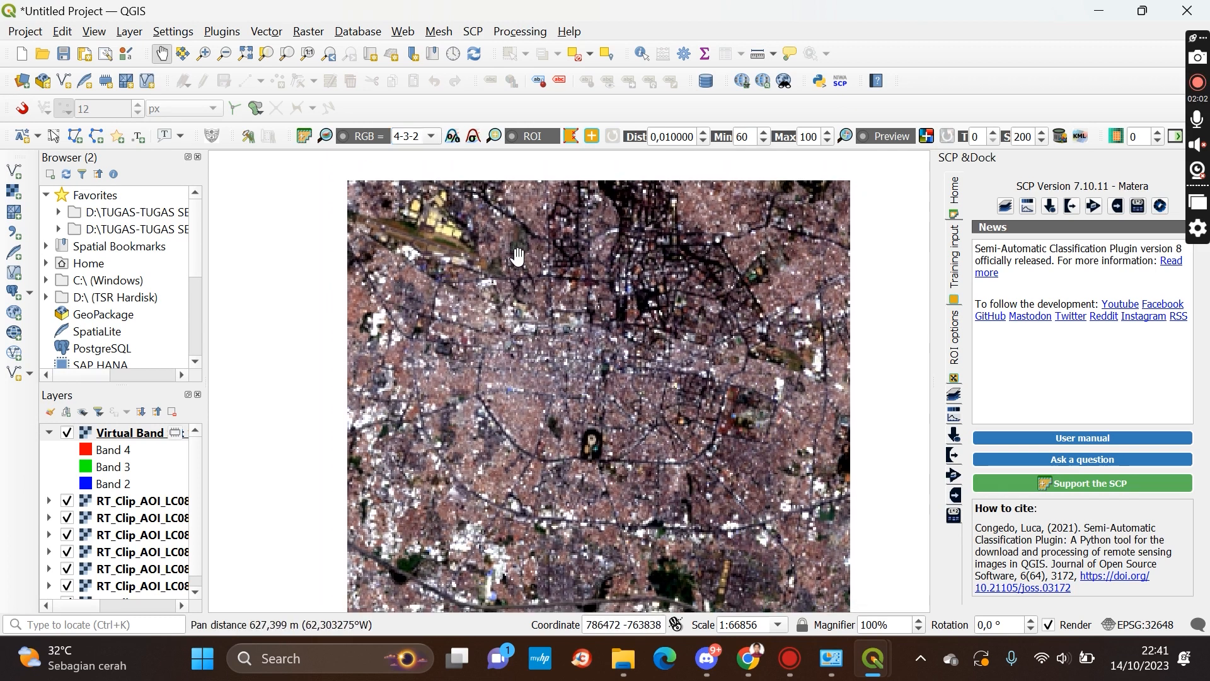
drag(565, 336, 549, 319)
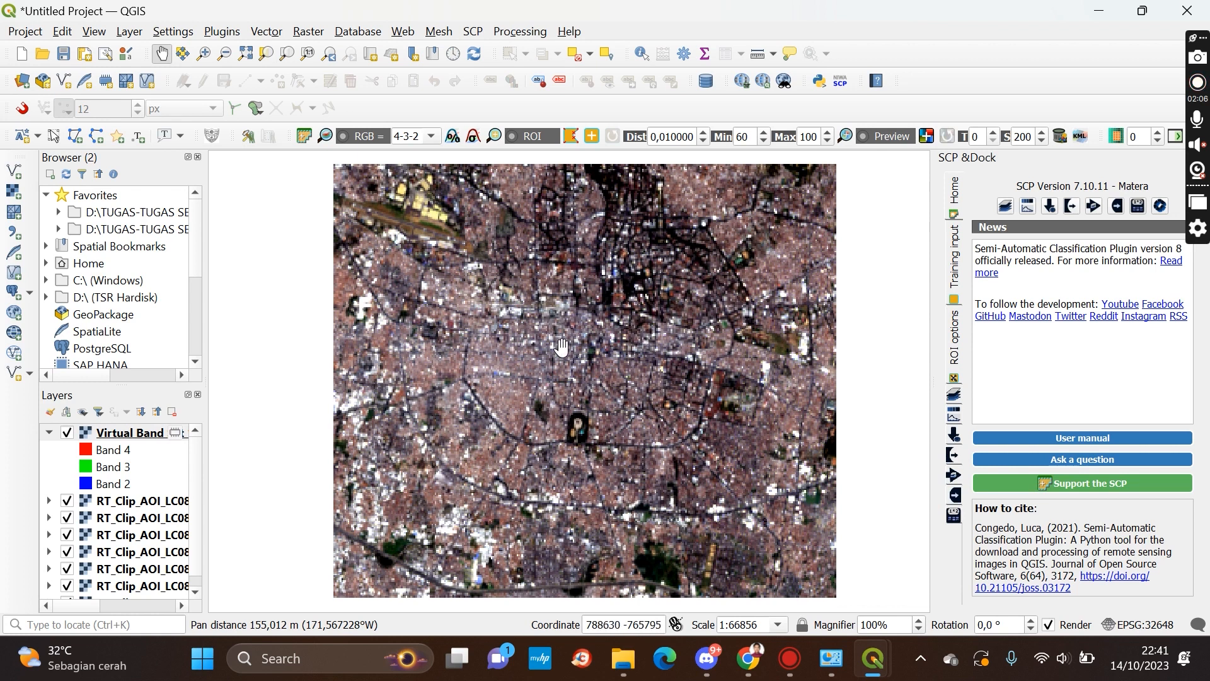
click(131, 434)
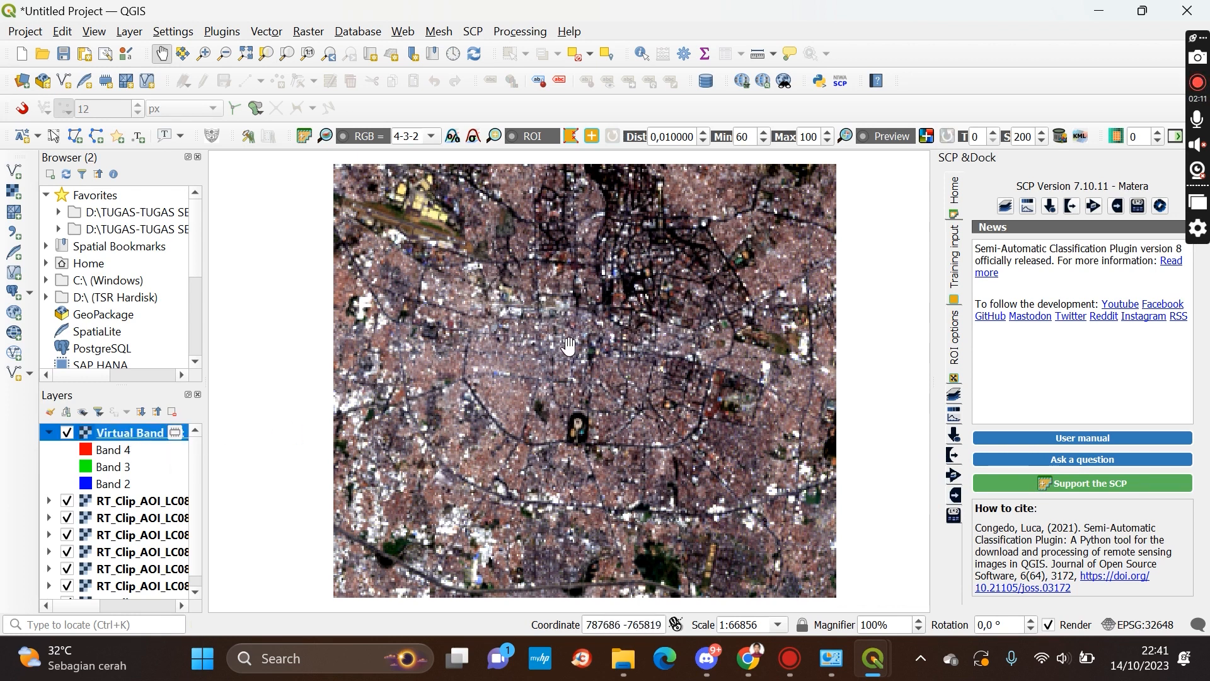
mouse_move(601, 300)
mouse_down()
mouse_move(633, 302)
mouse_move(596, 302)
mouse_up()
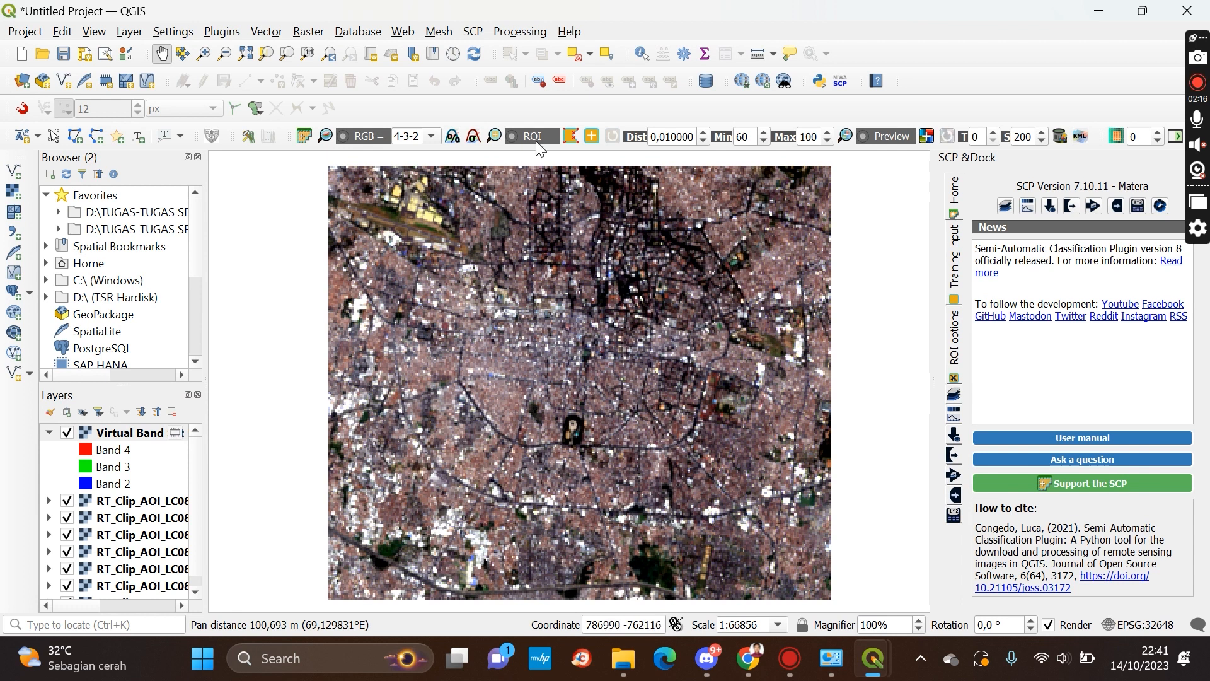
Open the Training input panel and zoom around the composite image to examine land-cover areas
click(956, 255)
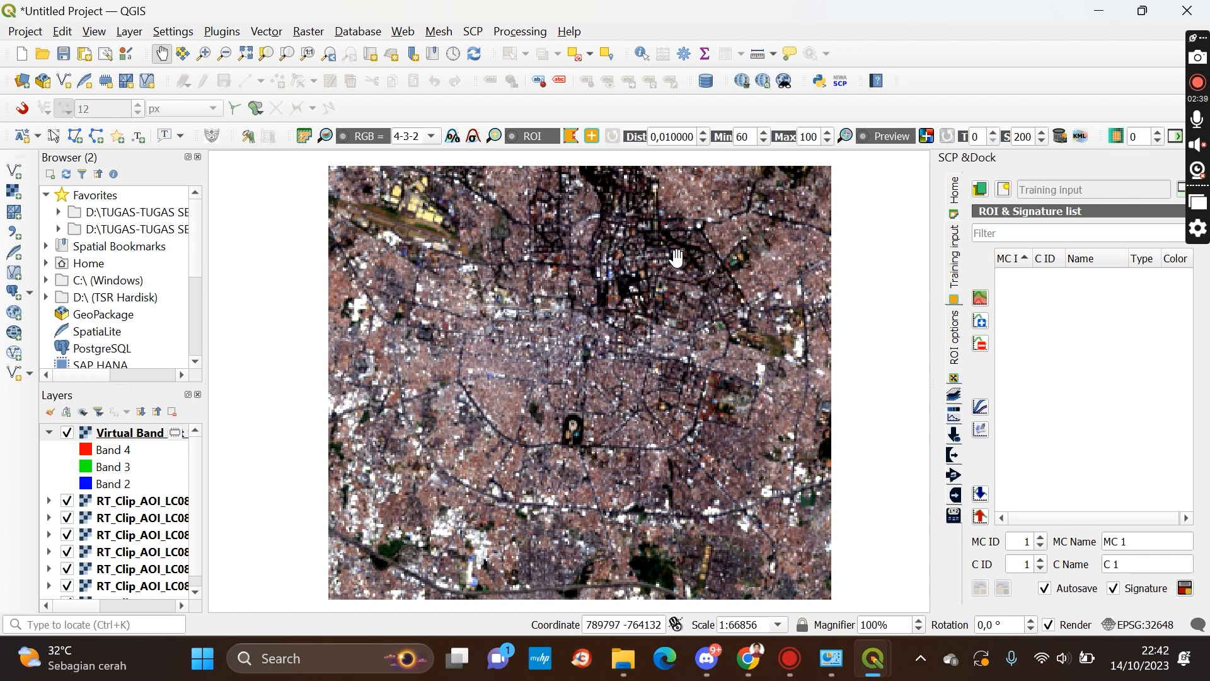
scroll(676, 258, up, 1)
scroll(749, 262, down, 1)
drag(777, 257, 673, 272)
scroll(673, 271, up, 1)
drag(775, 277, 621, 307)
scroll(685, 314, up, 1)
scroll(660, 325, down, 1)
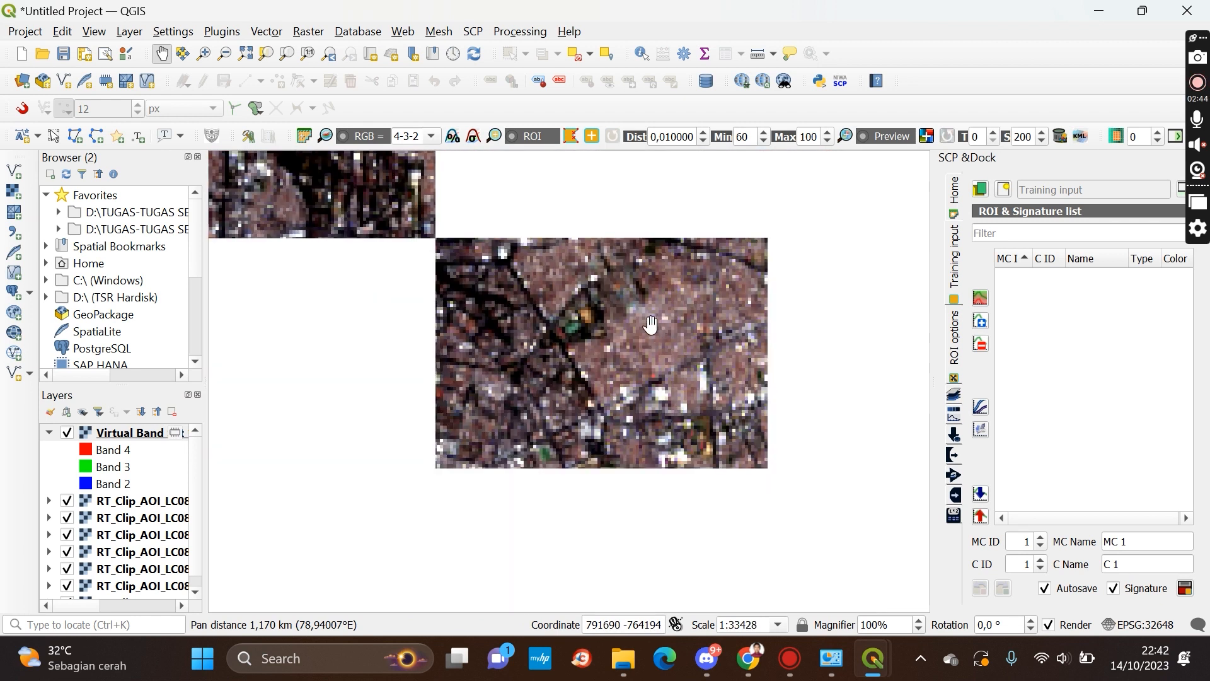
scroll(619, 353, down, 2)
drag(548, 357, 640, 351)
scroll(640, 350, up, 2)
scroll(583, 349, down, 1)
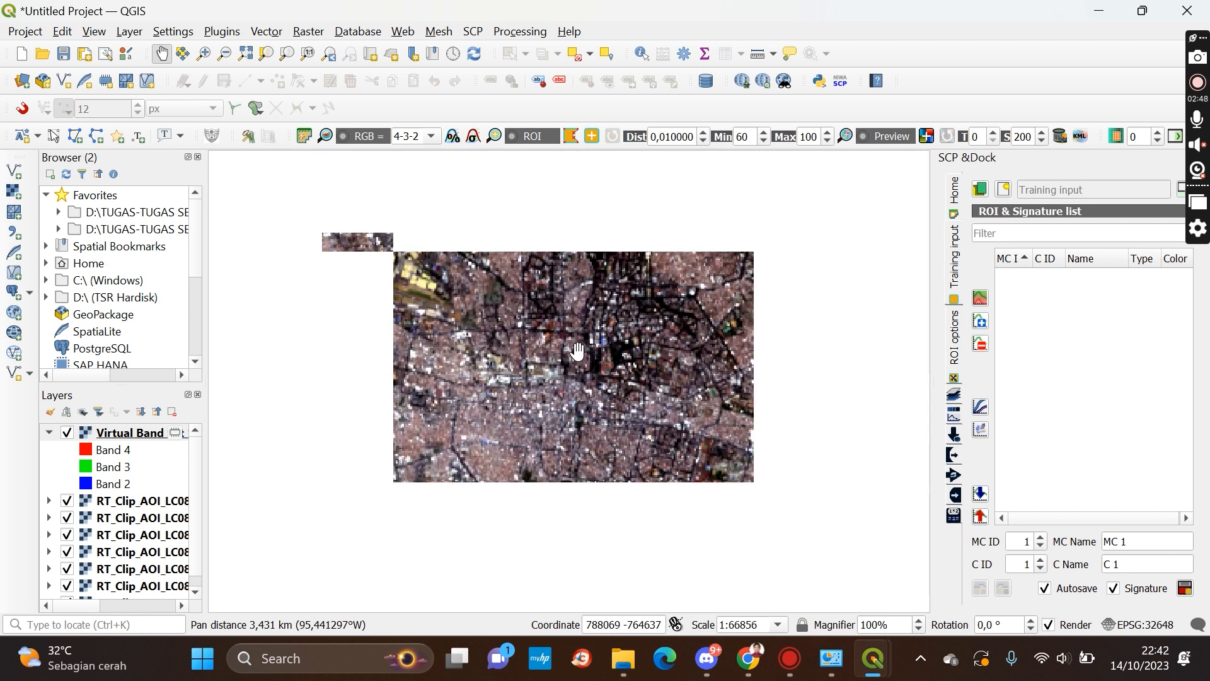
drag(589, 370, 616, 307)
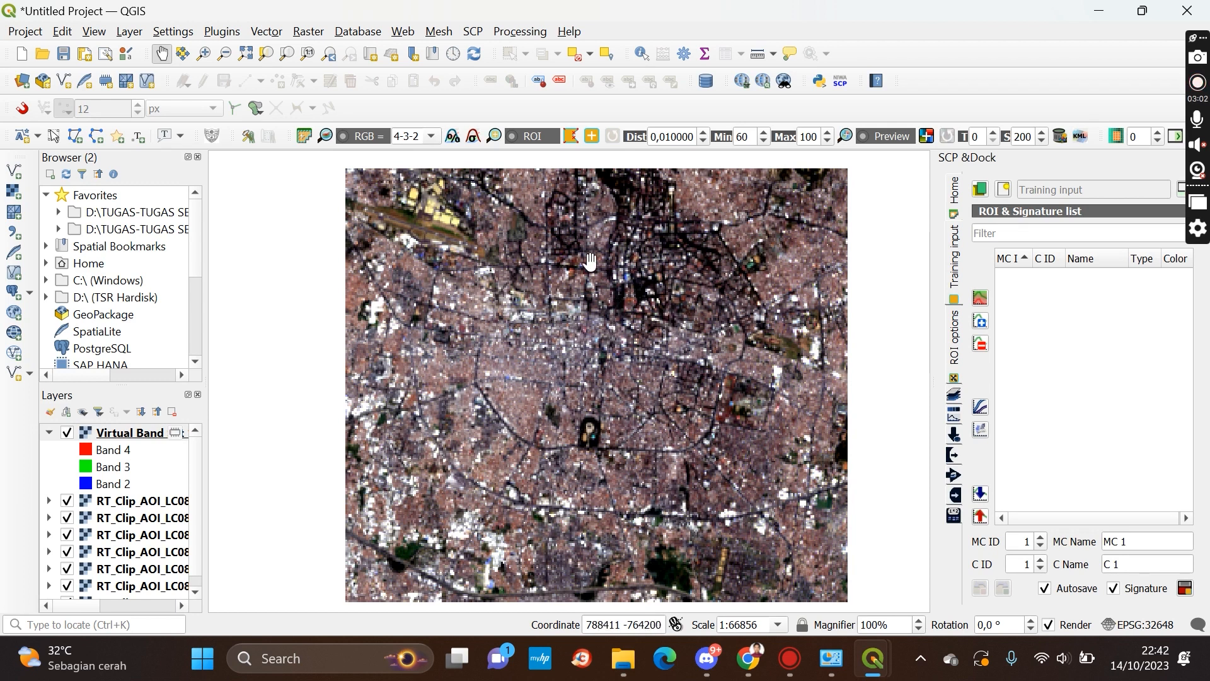
drag(483, 302, 471, 292)
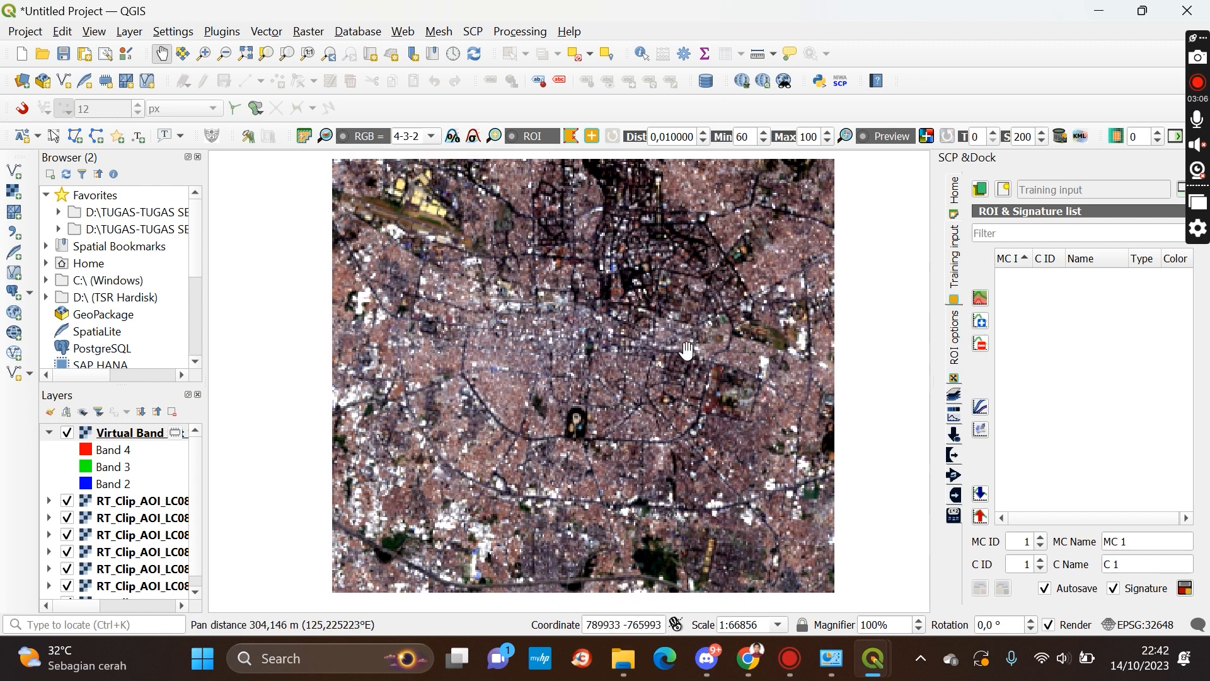
mouse_move(580, 277)
mouse_down()
mouse_move(601, 280)
mouse_move(602, 295)
mouse_move(591, 280)
mouse_up()
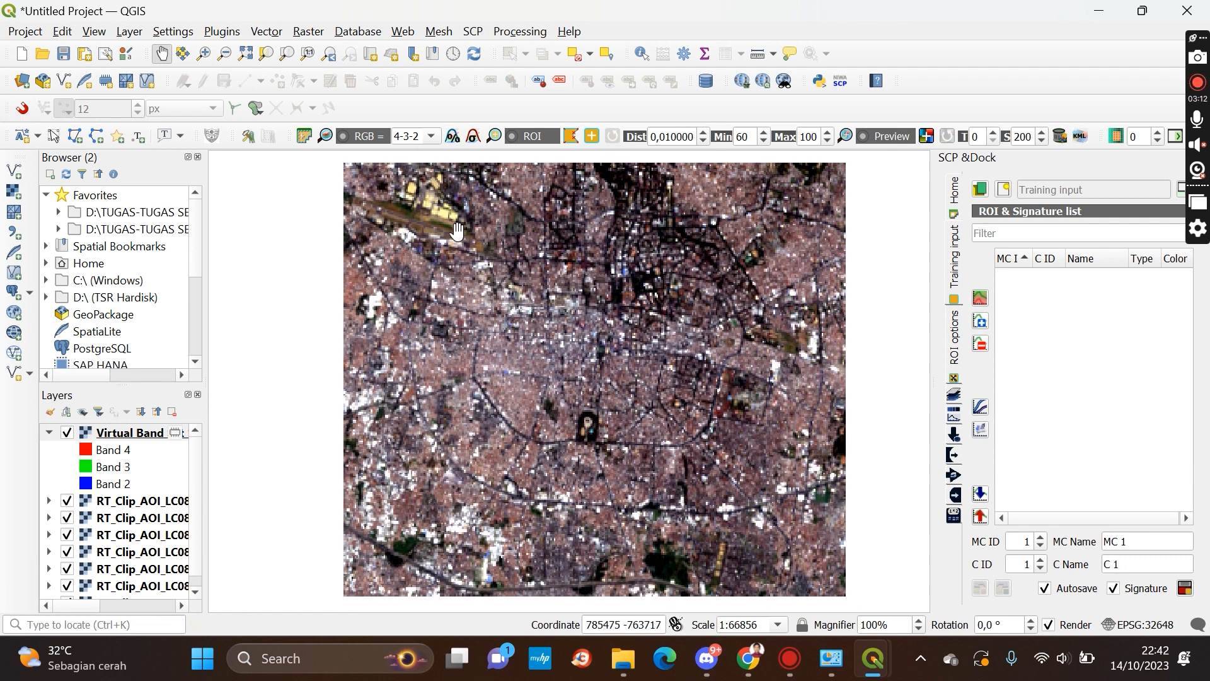
scroll(427, 234, up, 1)
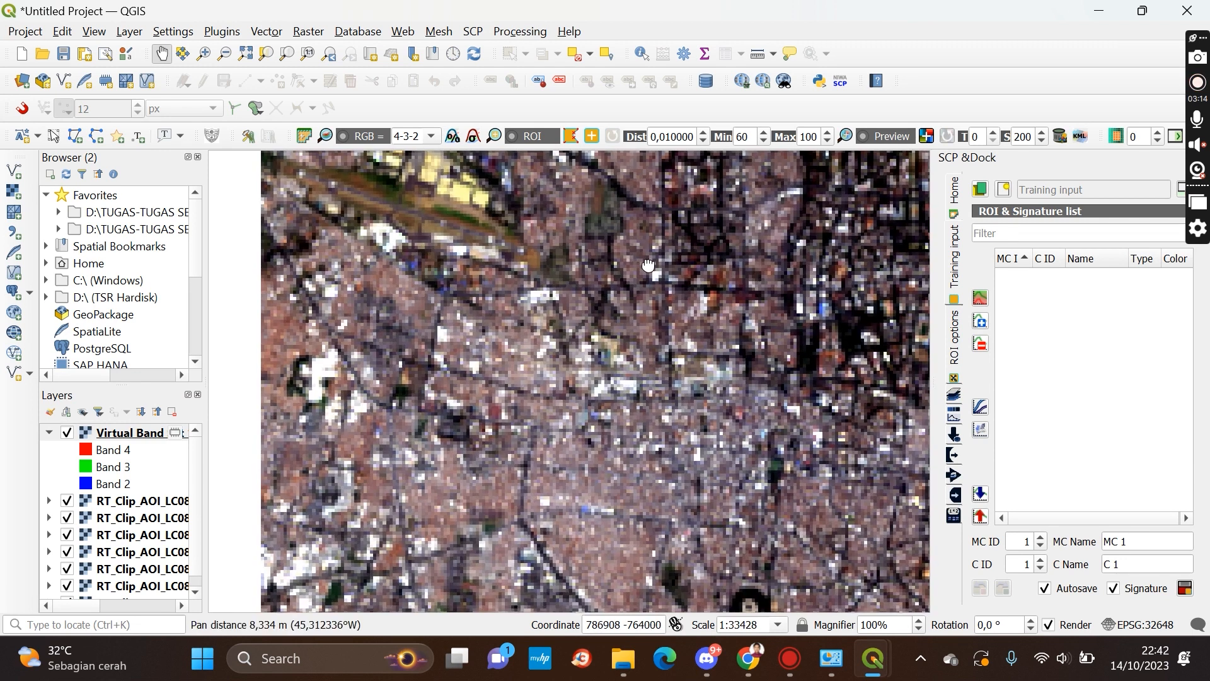
drag(648, 261, 659, 297)
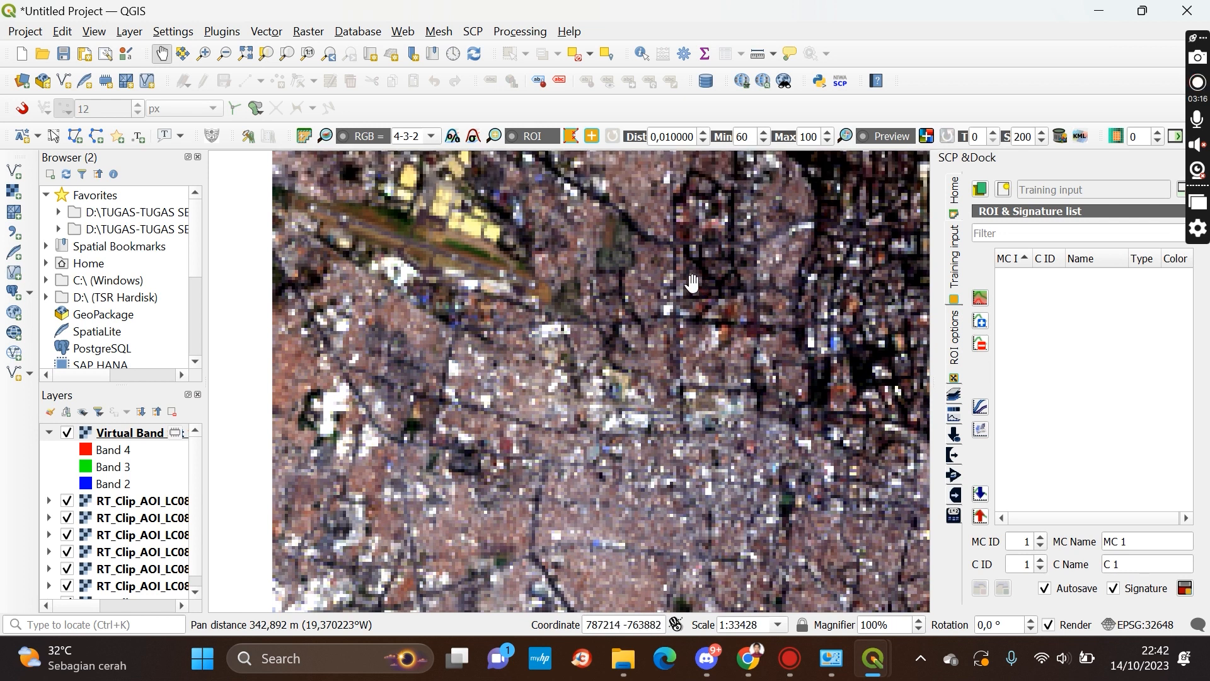
scroll(693, 274, up, 1)
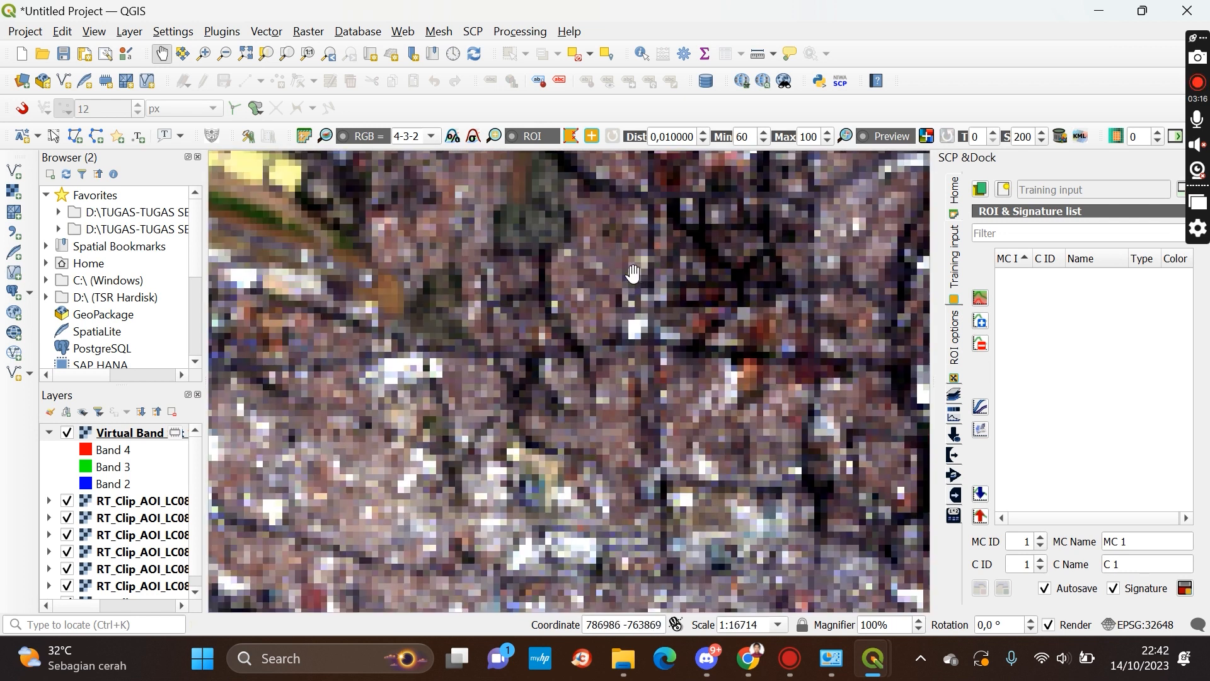
drag(592, 272, 590, 310)
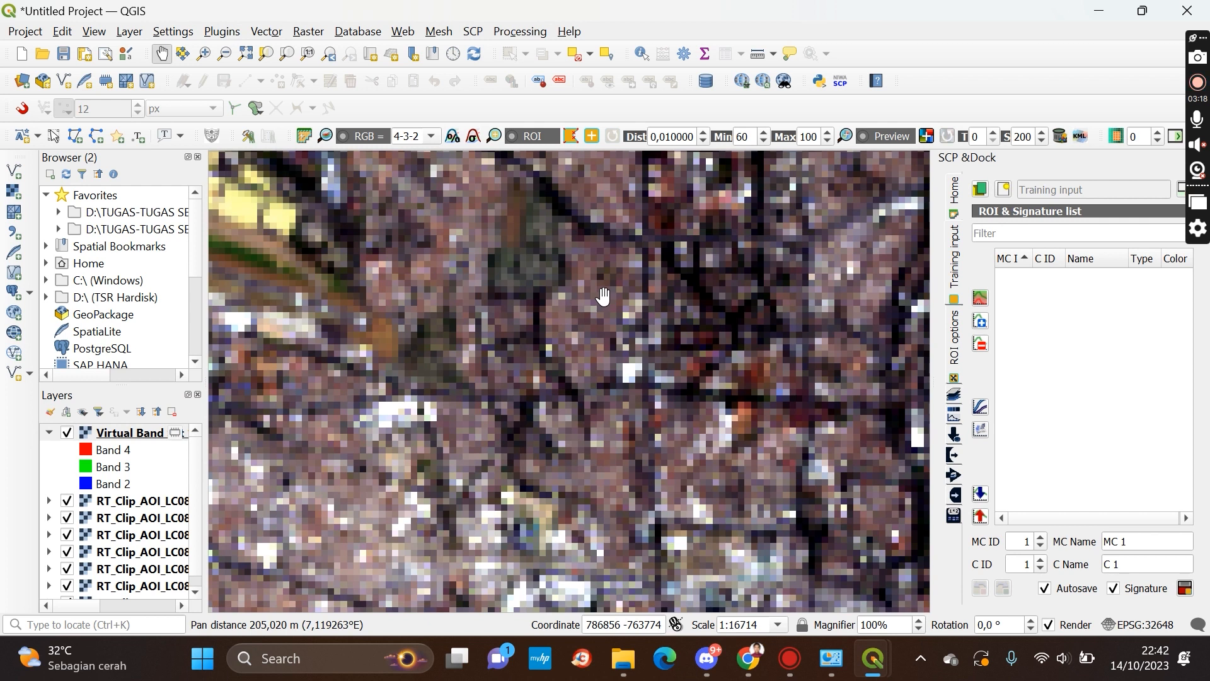
Zoom in and pan across the composite image to inspect built-up pixels at close range
scroll(602, 305, up, 1)
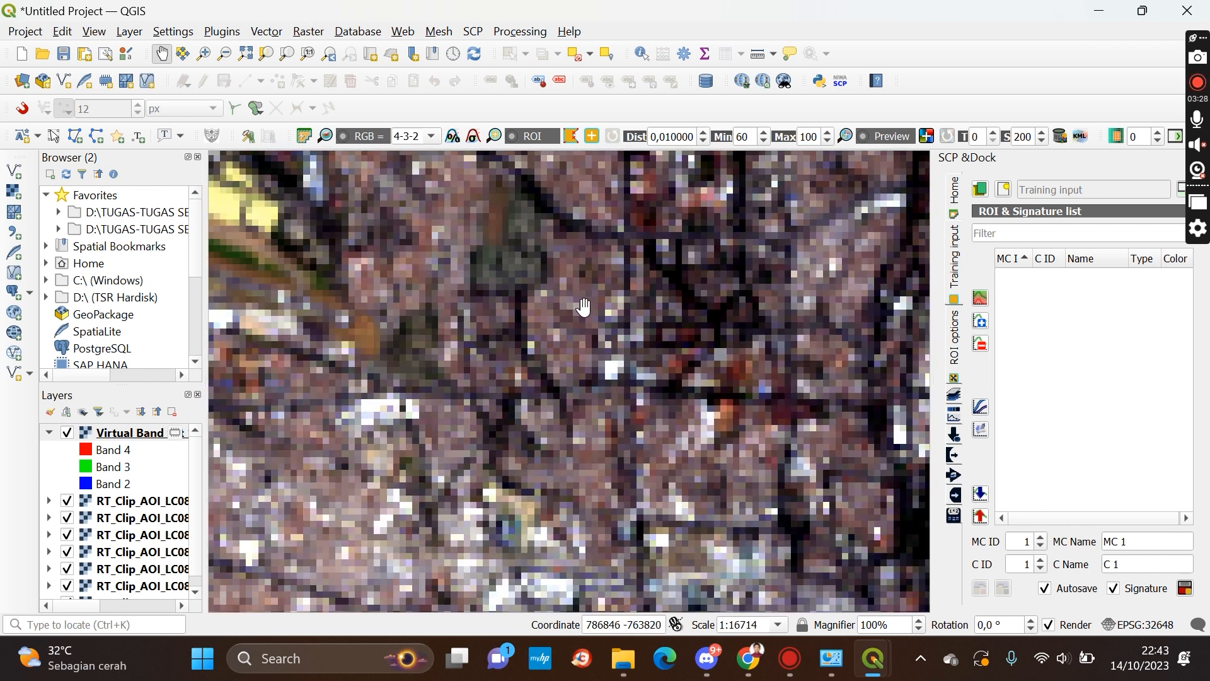
scroll(583, 301, up, 1)
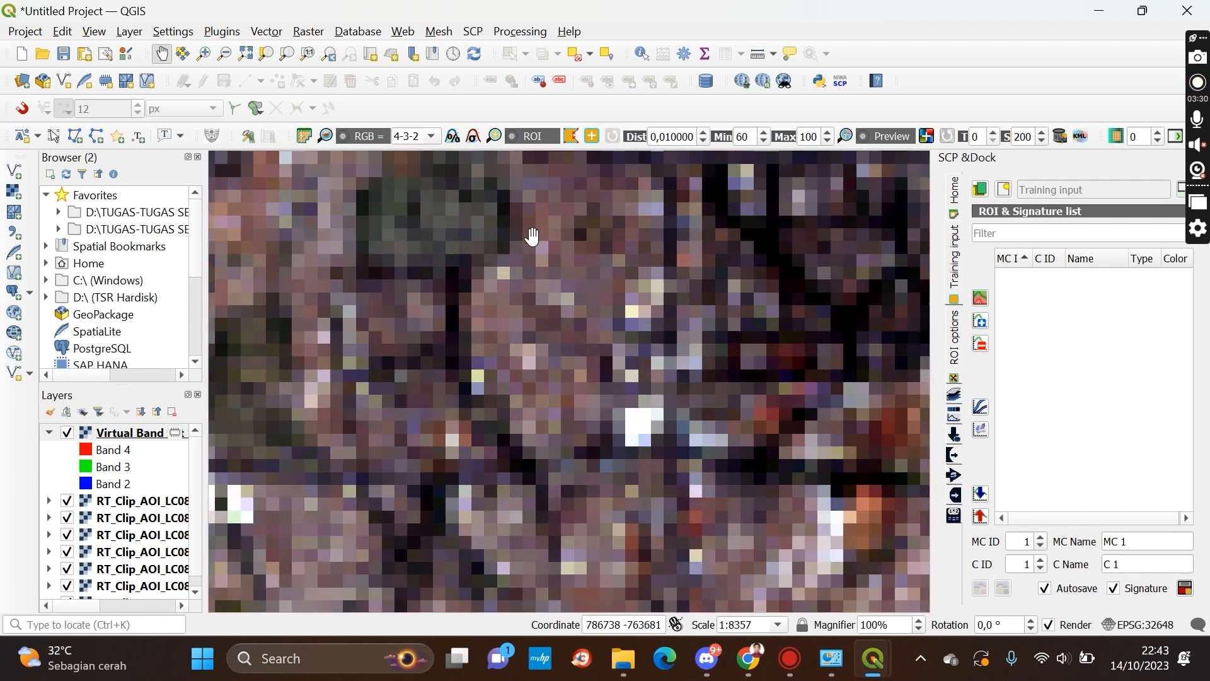
scroll(597, 260, down, 2)
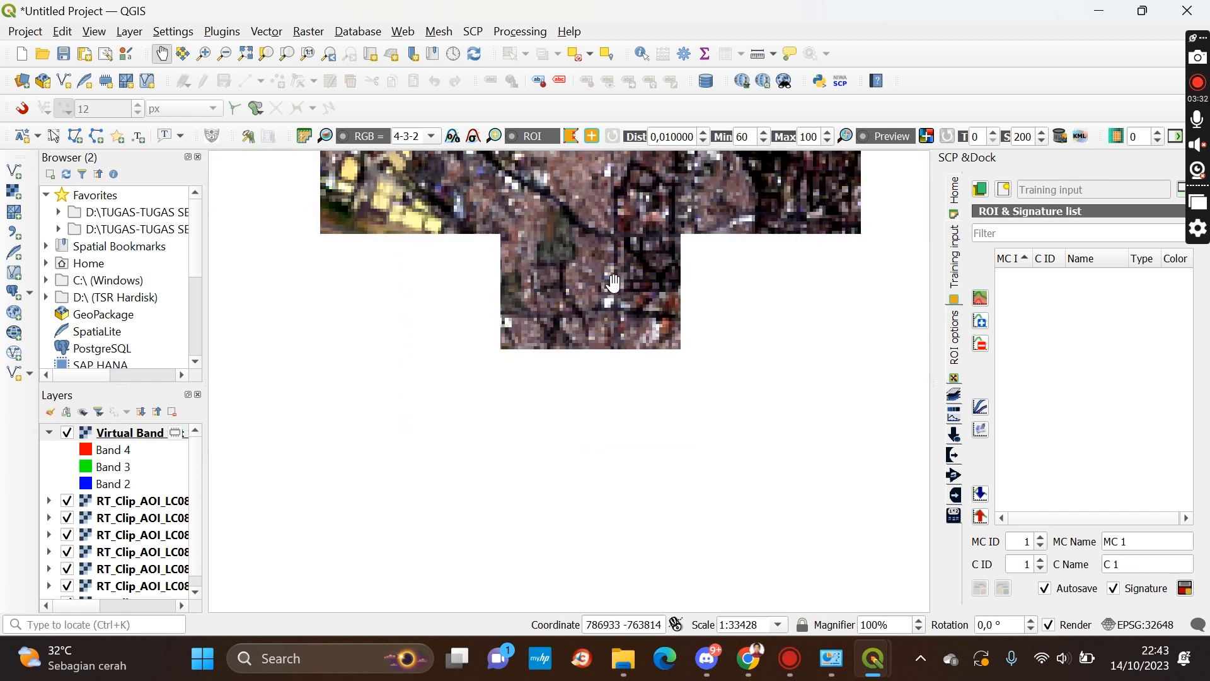
drag(655, 347, 535, 335)
scroll(535, 337, up, 2)
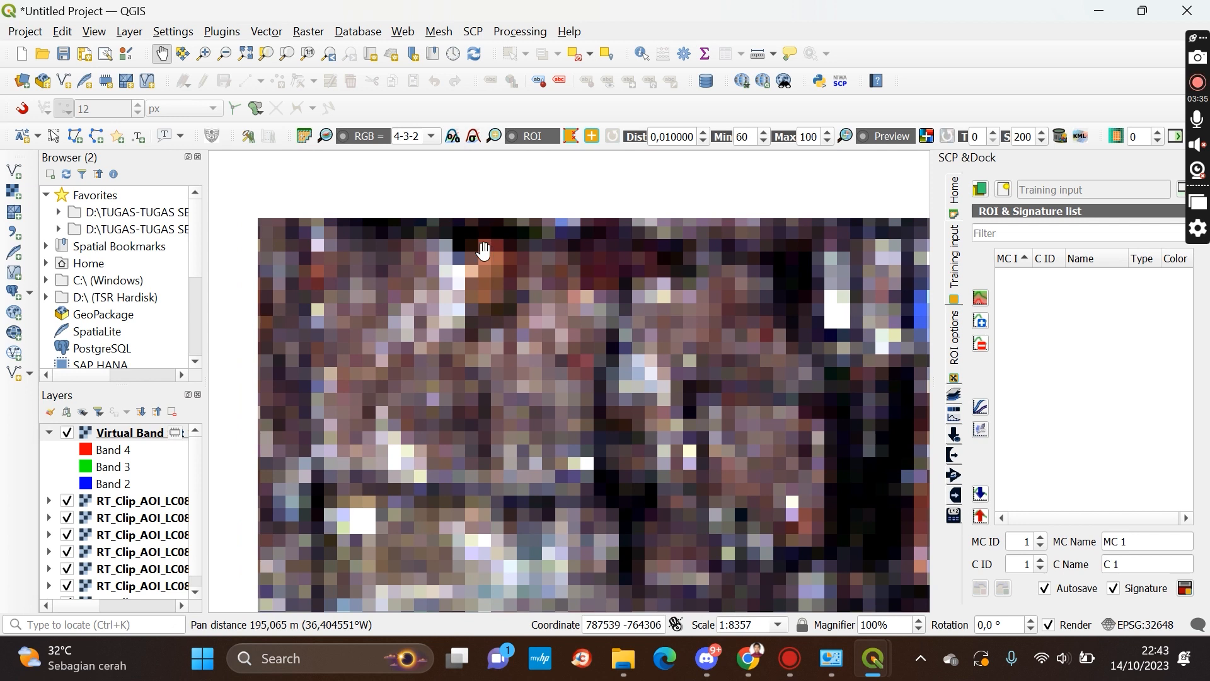
scroll(489, 259, up, 2)
drag(489, 259, 532, 313)
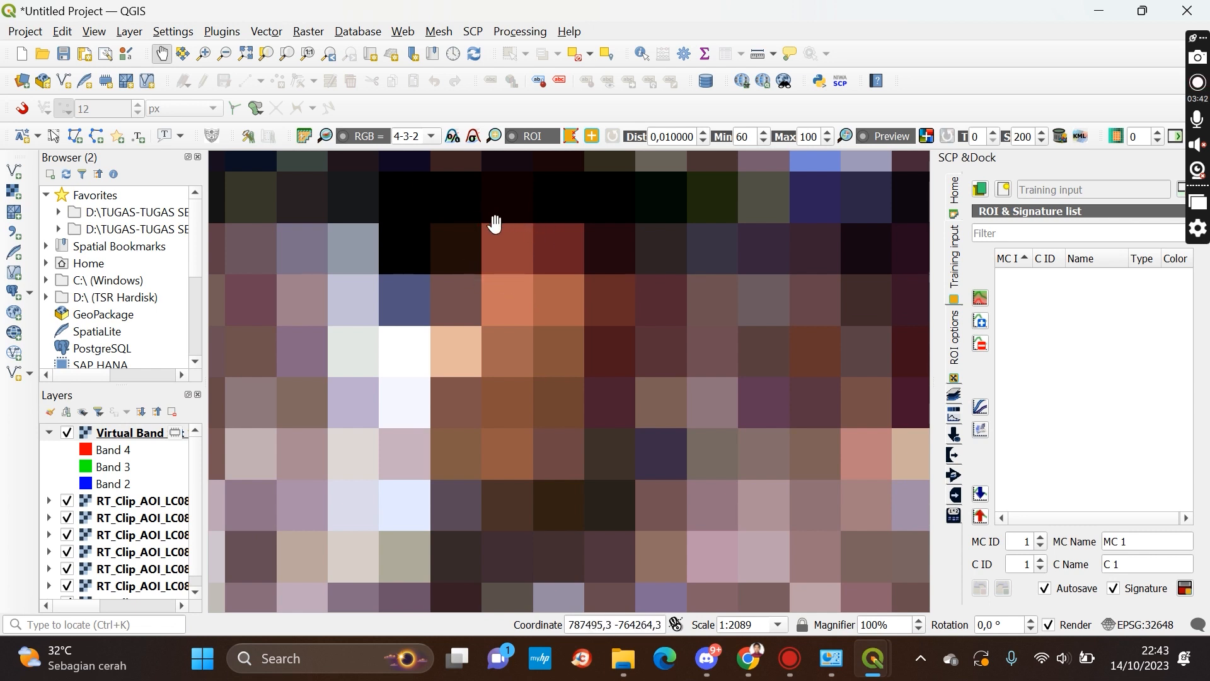
scroll(520, 248, down, 1)
scroll(518, 244, down, 1)
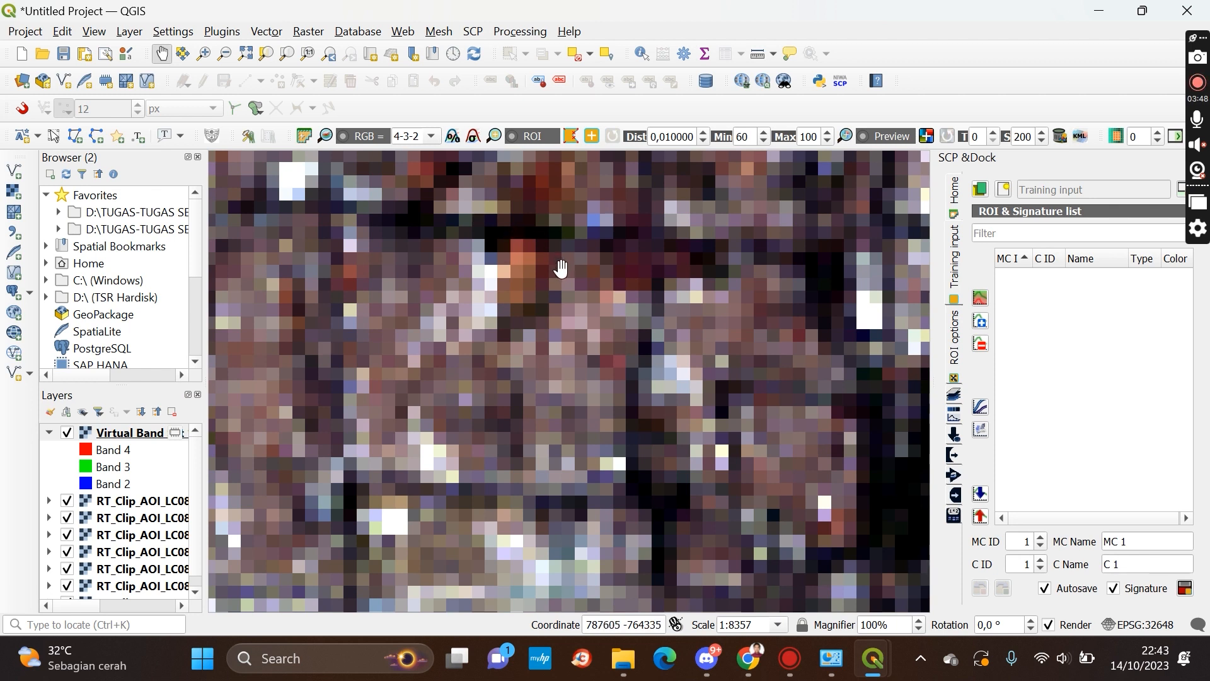
scroll(559, 264, down, 4)
scroll(561, 267, up, 4)
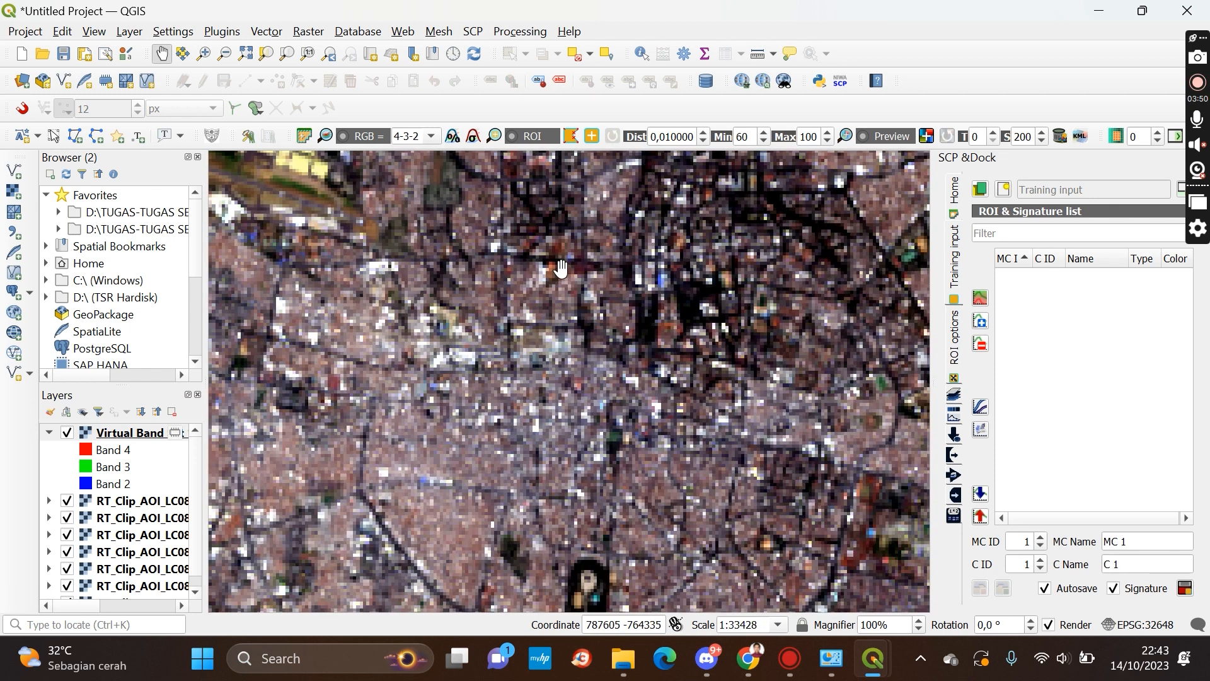
scroll(554, 272, up, 1)
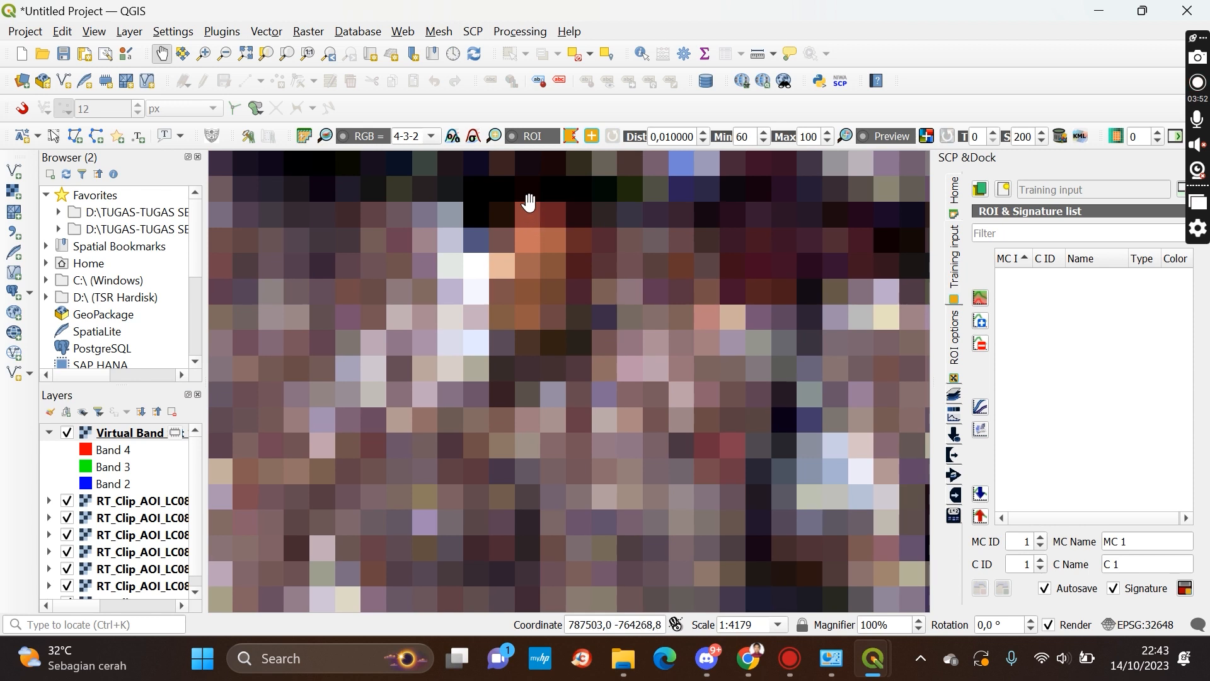
drag(480, 305, 506, 324)
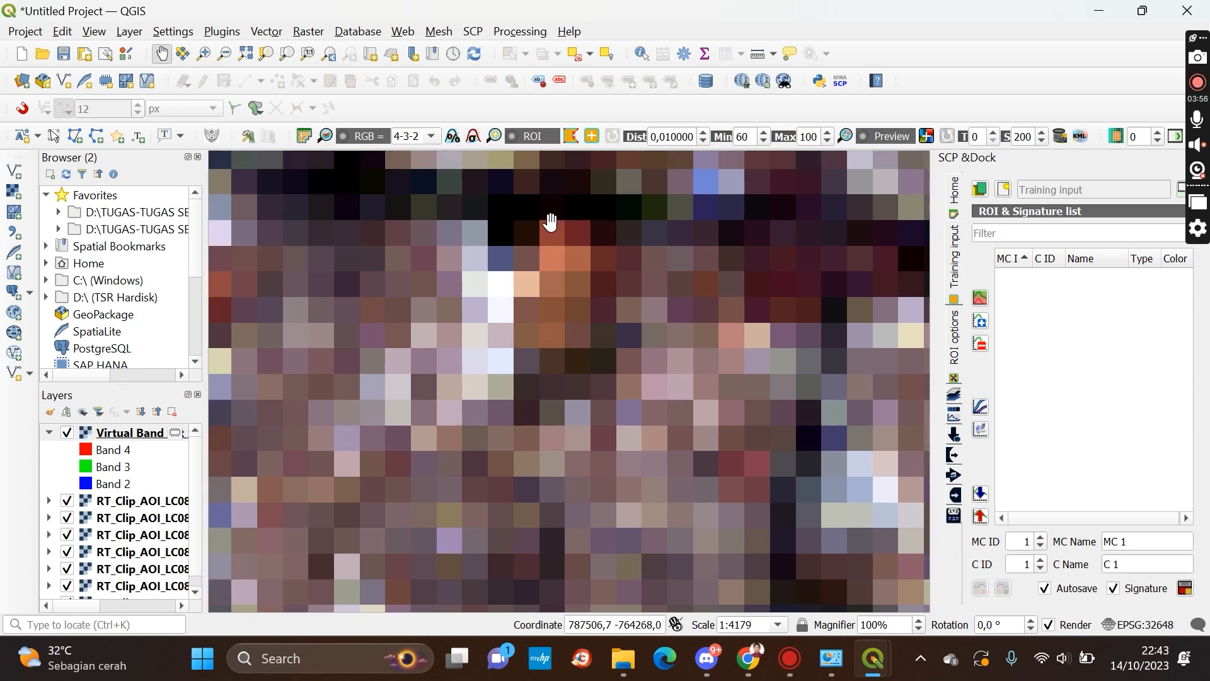
scroll(557, 275, down, 6)
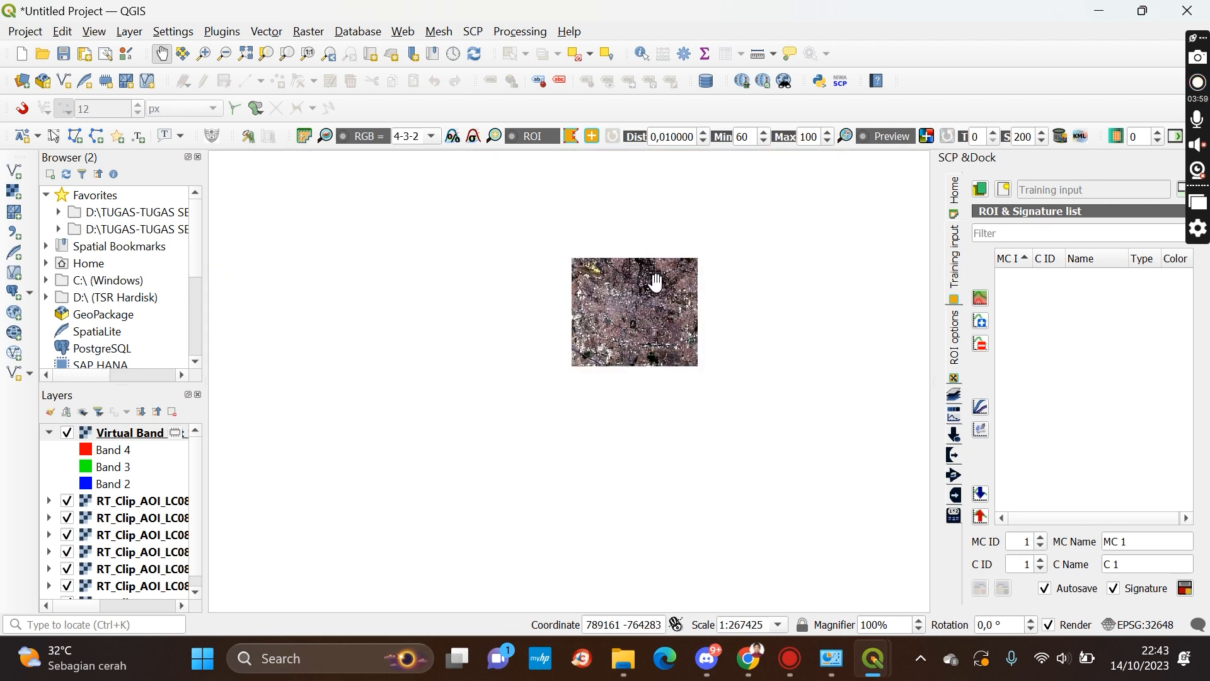
drag(655, 282, 684, 290)
scroll(561, 292, up, 2)
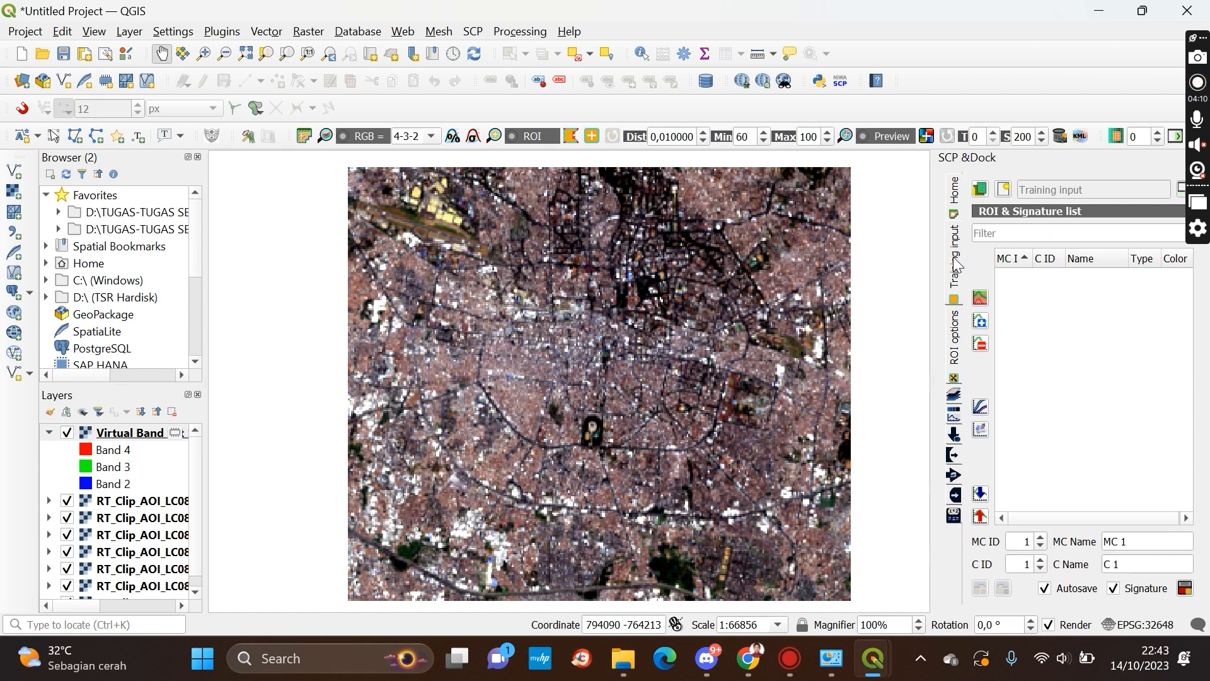
Start a new training input and create a folder named Klasifikasi_Supervised in the tutorial directory
click(1002, 191)
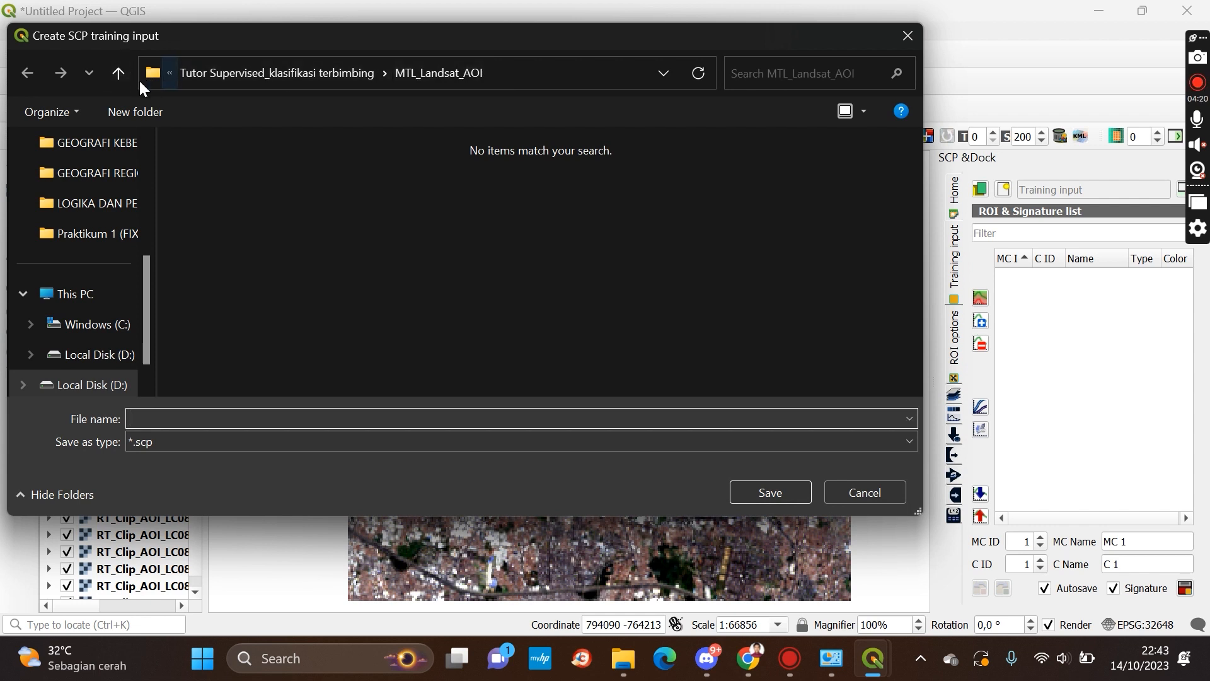
click(116, 74)
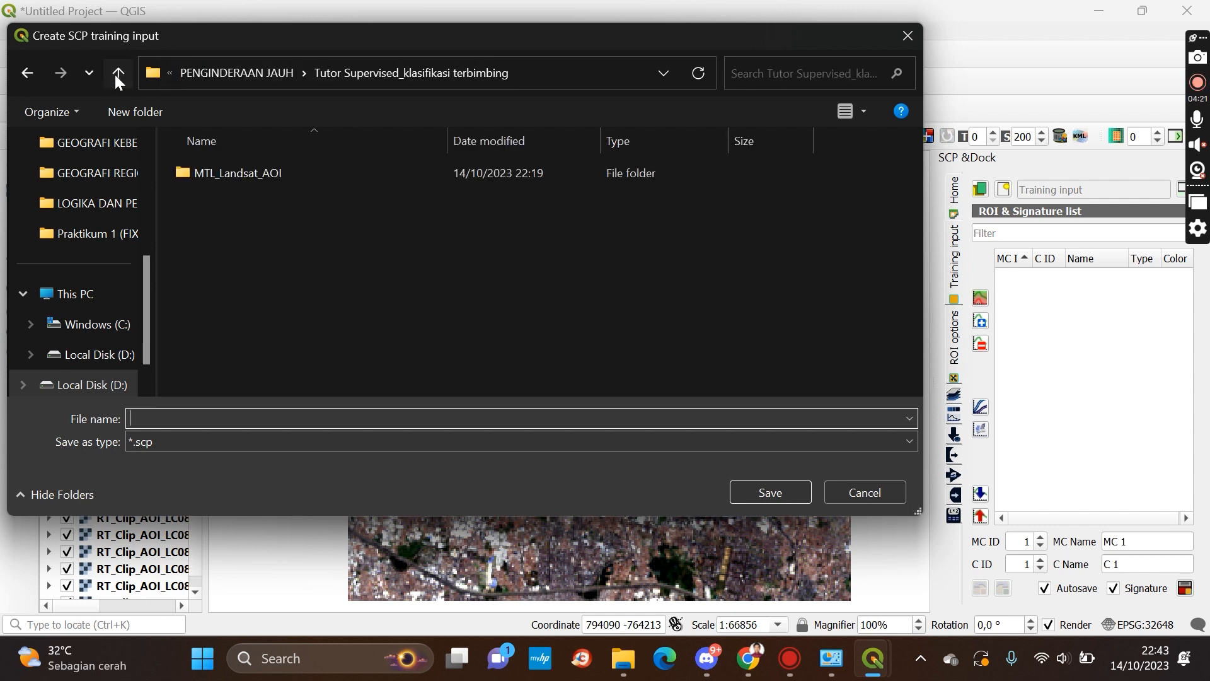
click(298, 417)
text(Klas)
key(BackSpace)
key(BackSpace)
key(BackSpace)
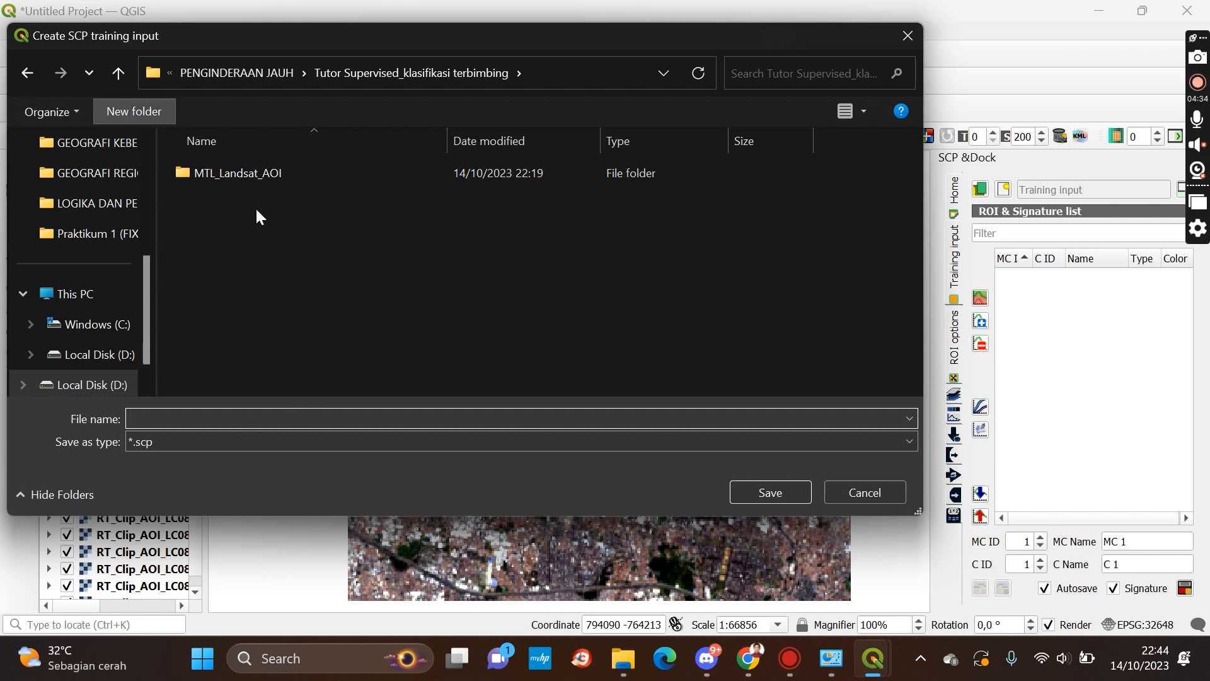
text(Klasif)
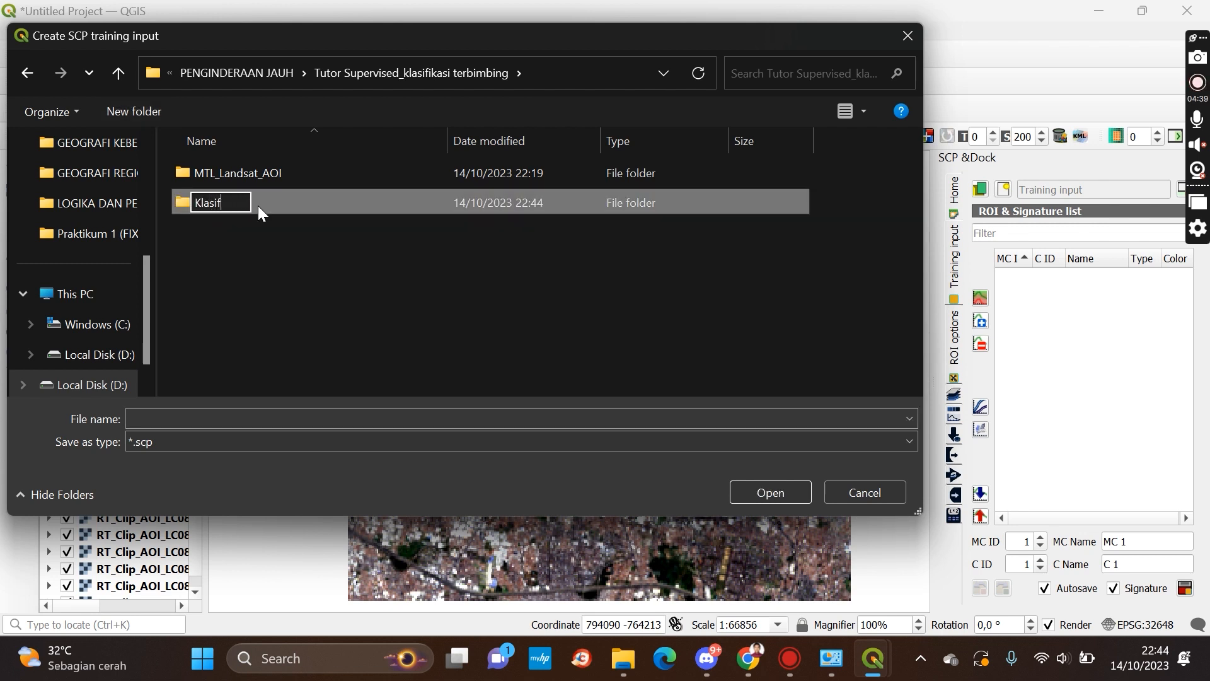
text(ikasi )
text(SC)
key(BackSpace)
key(BackSpace)
key(BackSpace)
text(_Su)
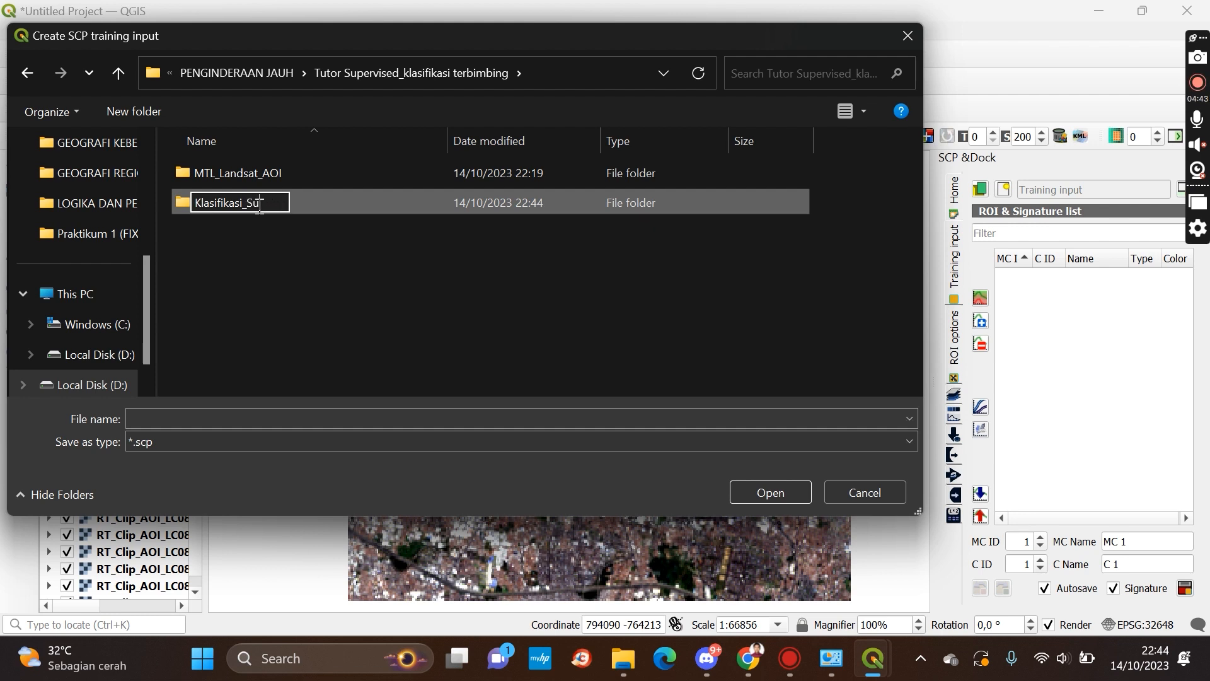
text(pervised)
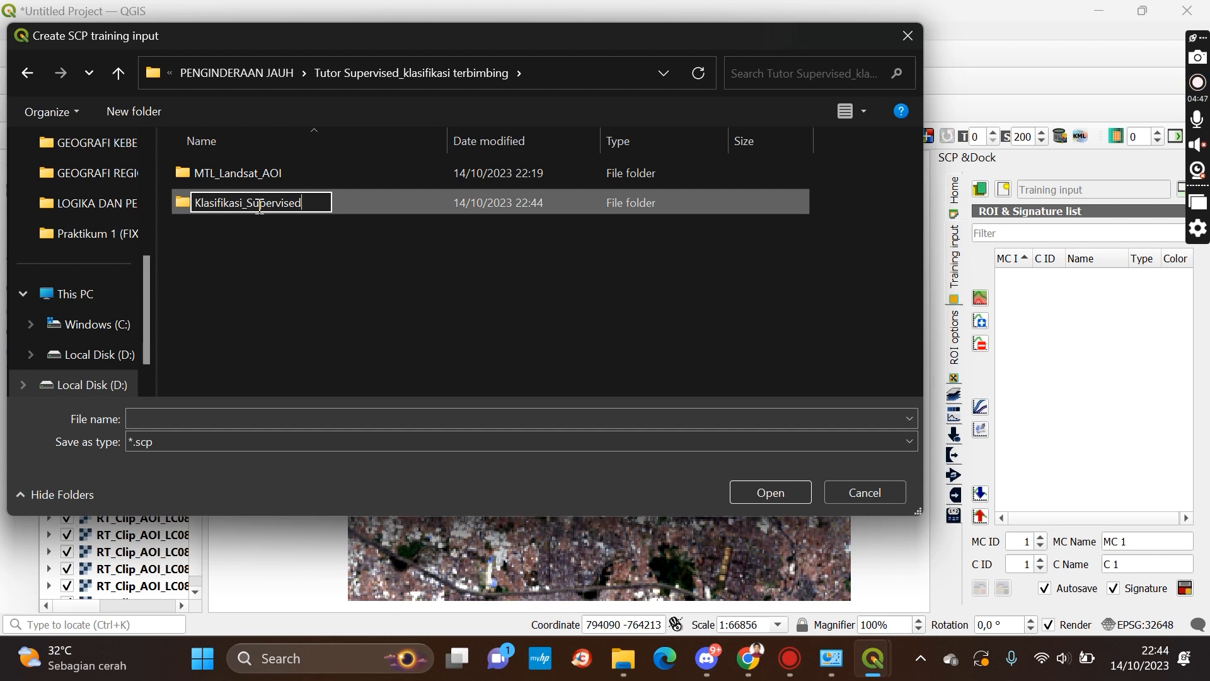
key(Return)
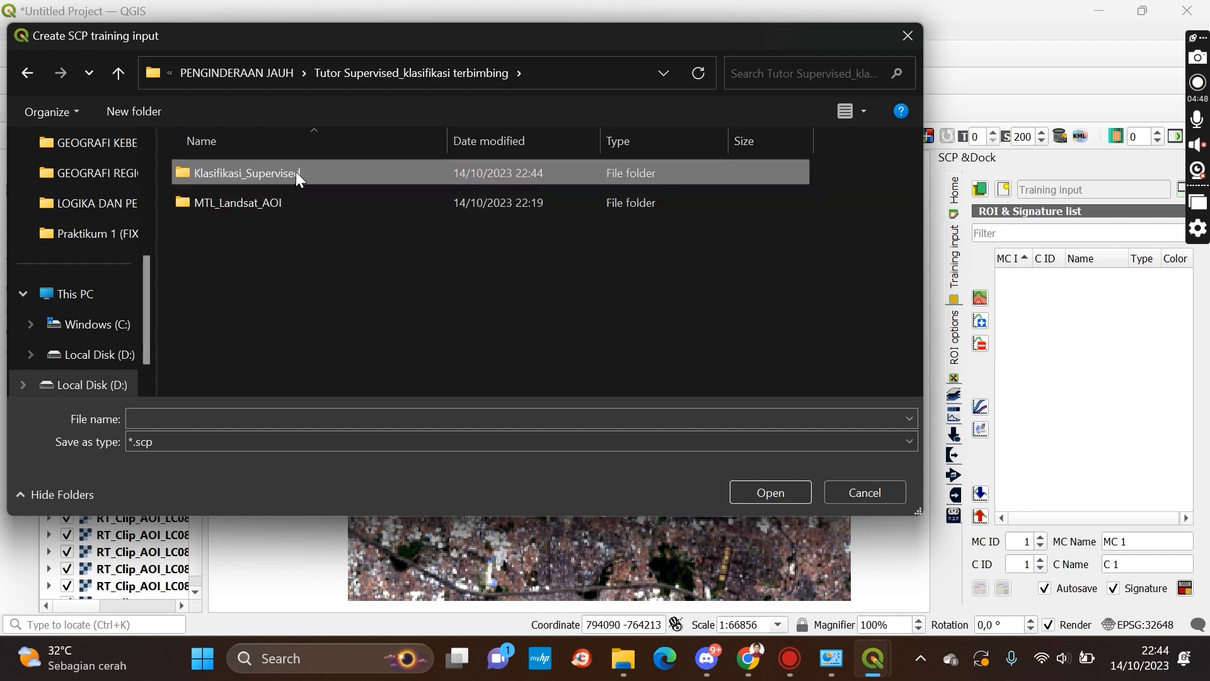
Save the training input as Klasifikasi_supervised_tutor inside the Klasifikasi_Supervised folder
double_click(259, 174)
click(250, 417)
text(Kal)
key(super+shift+s)
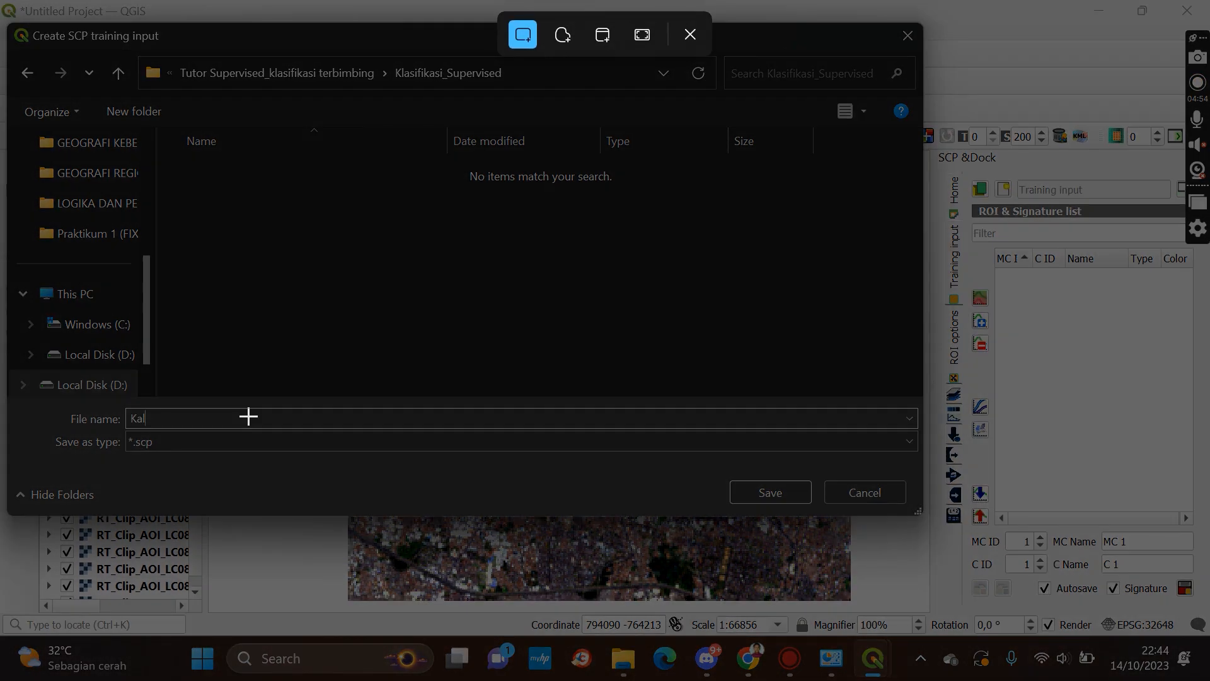
click(691, 34)
key(BackSpace)
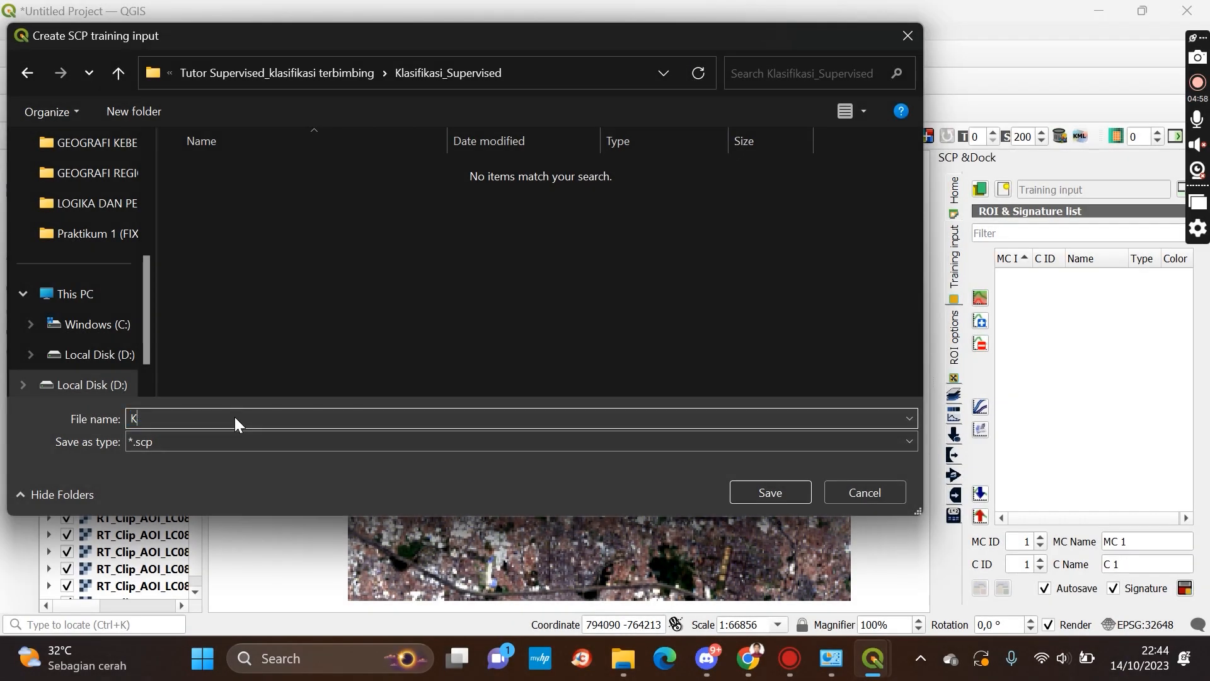
text(lasifikasi_supervise)
text(d_tutor)
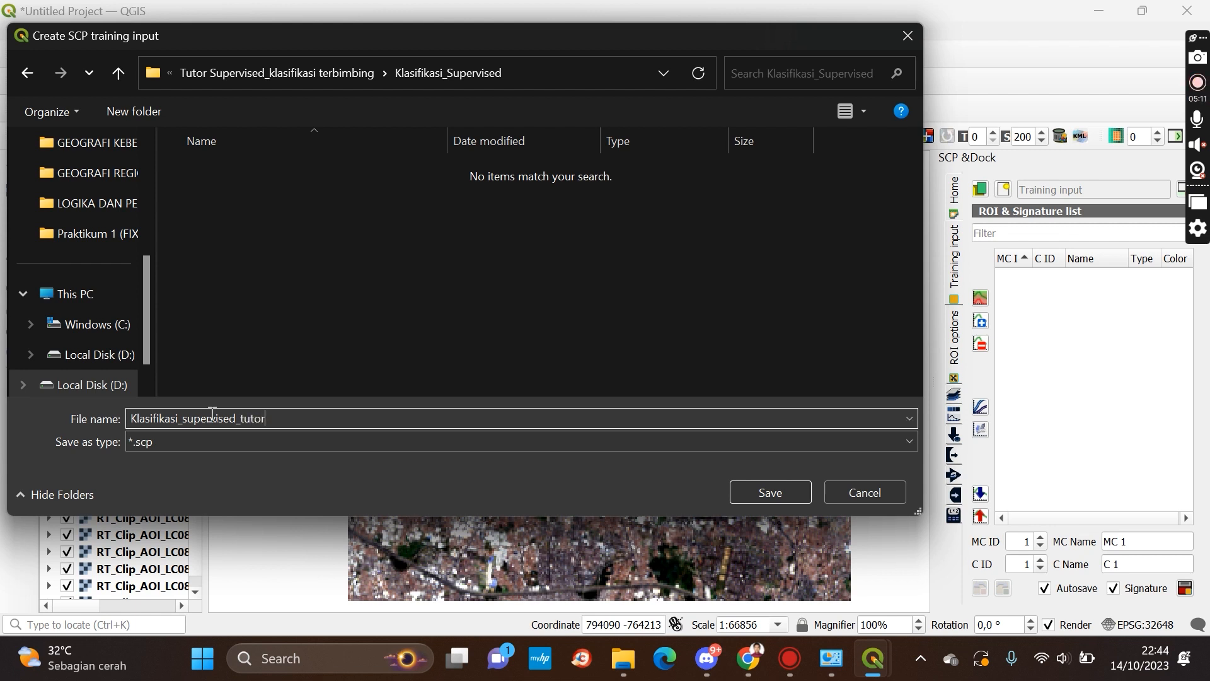
click(756, 495)
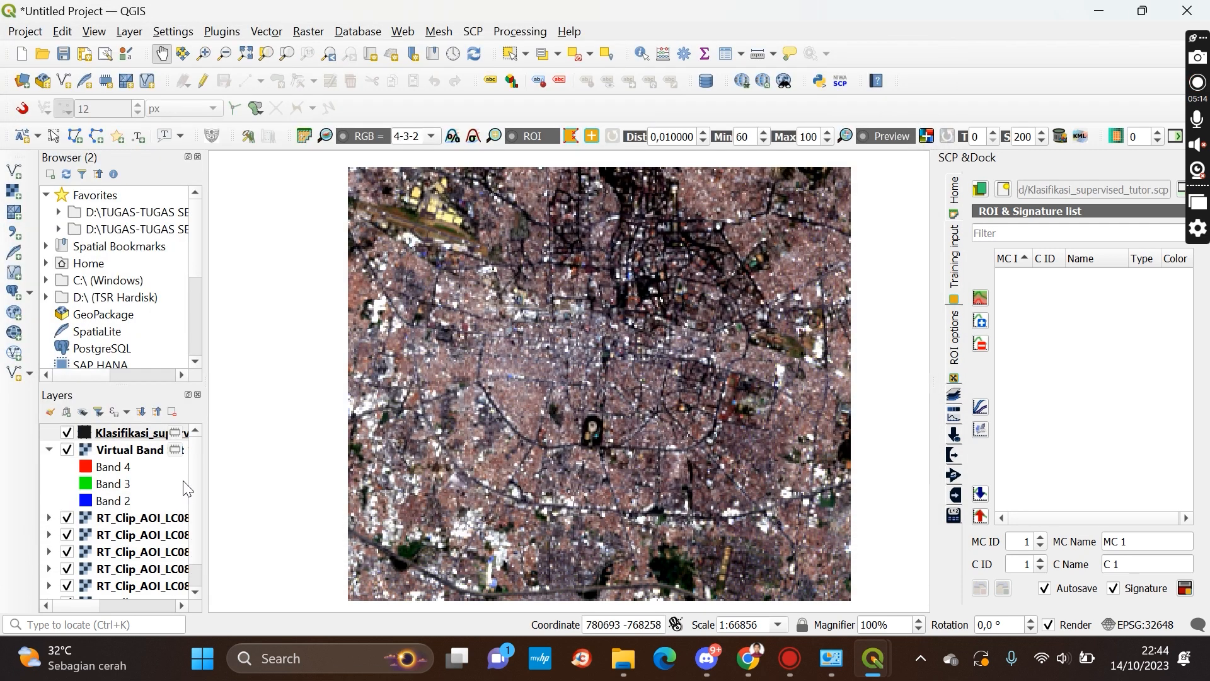
click(137, 434)
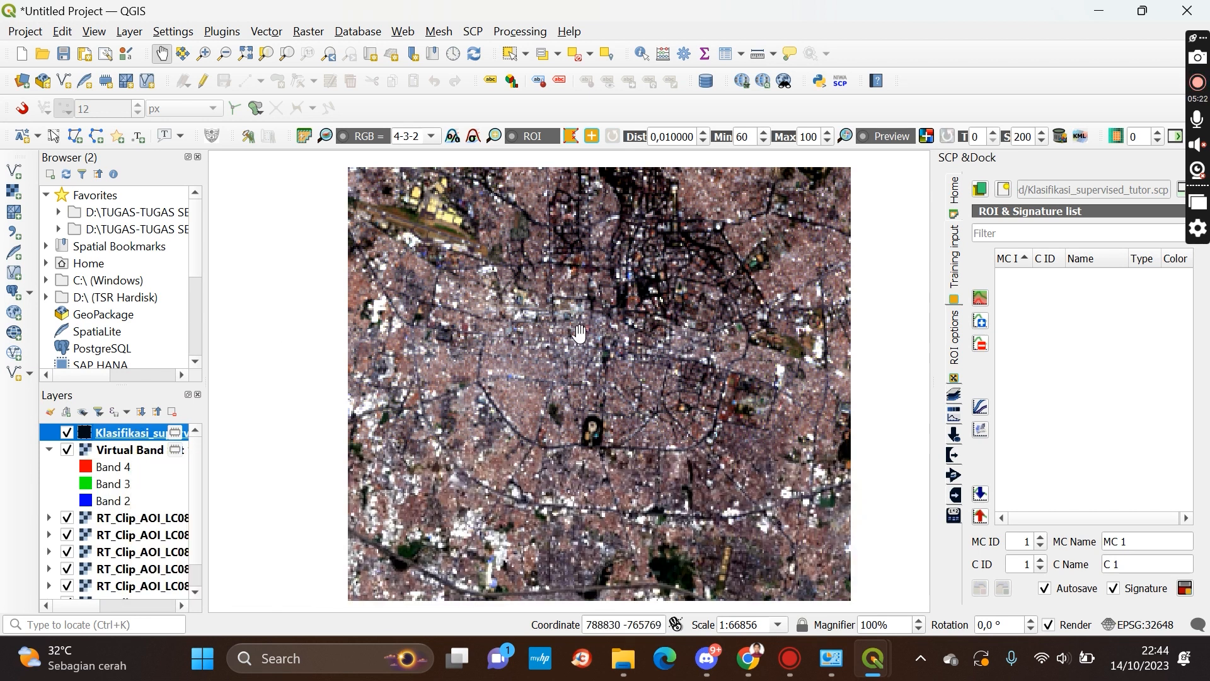
drag(619, 333, 591, 322)
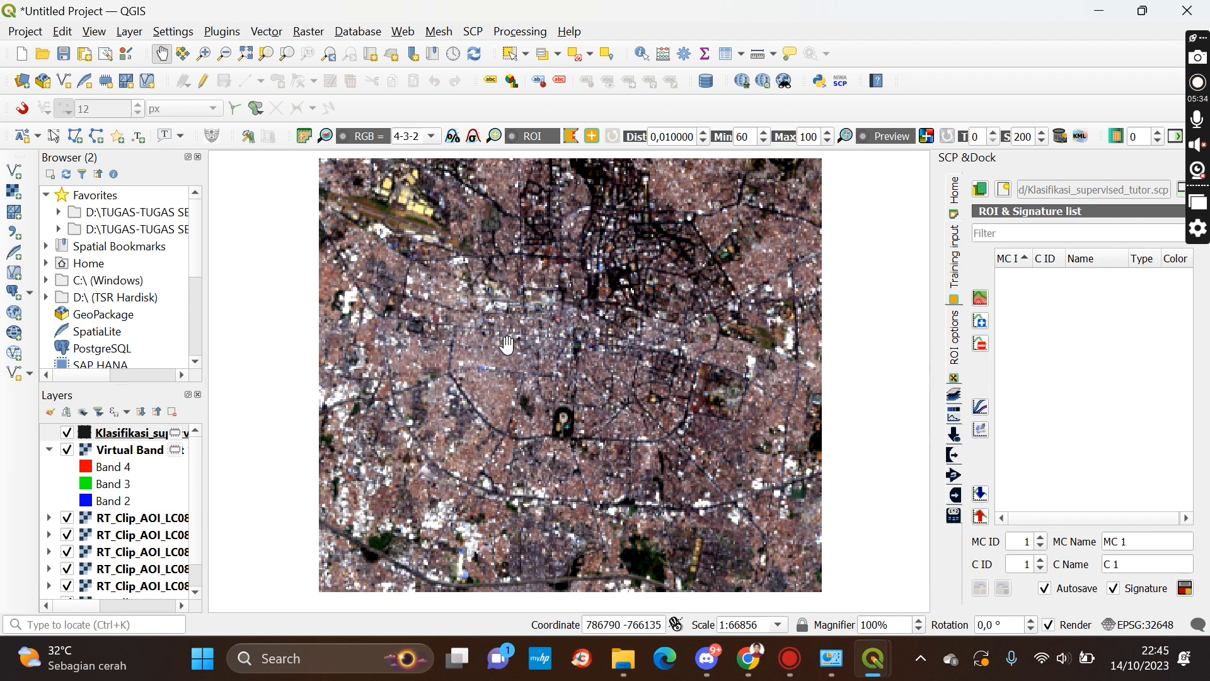
drag(461, 335, 476, 332)
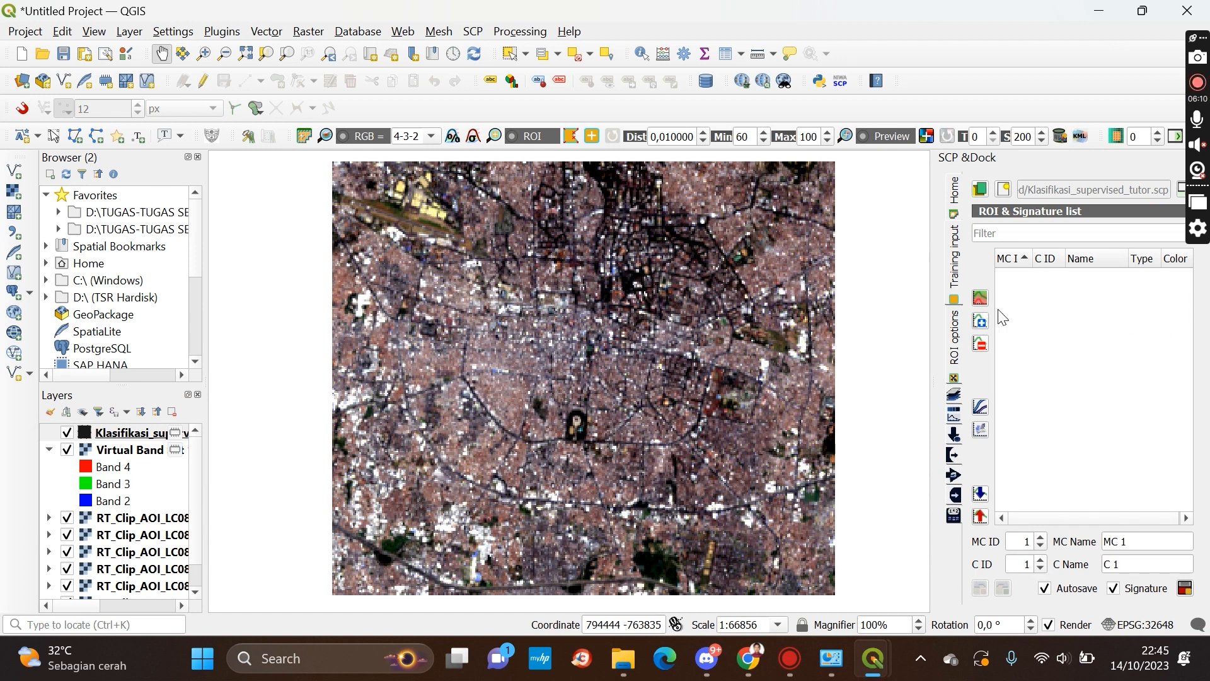
Name the first macroclass Penggunaan Lahan
click(1125, 538)
double_click(1125, 538)
drag(1123, 541, 1106, 541)
click(1129, 540)
text(Pengguu)
key(super+shift+s)
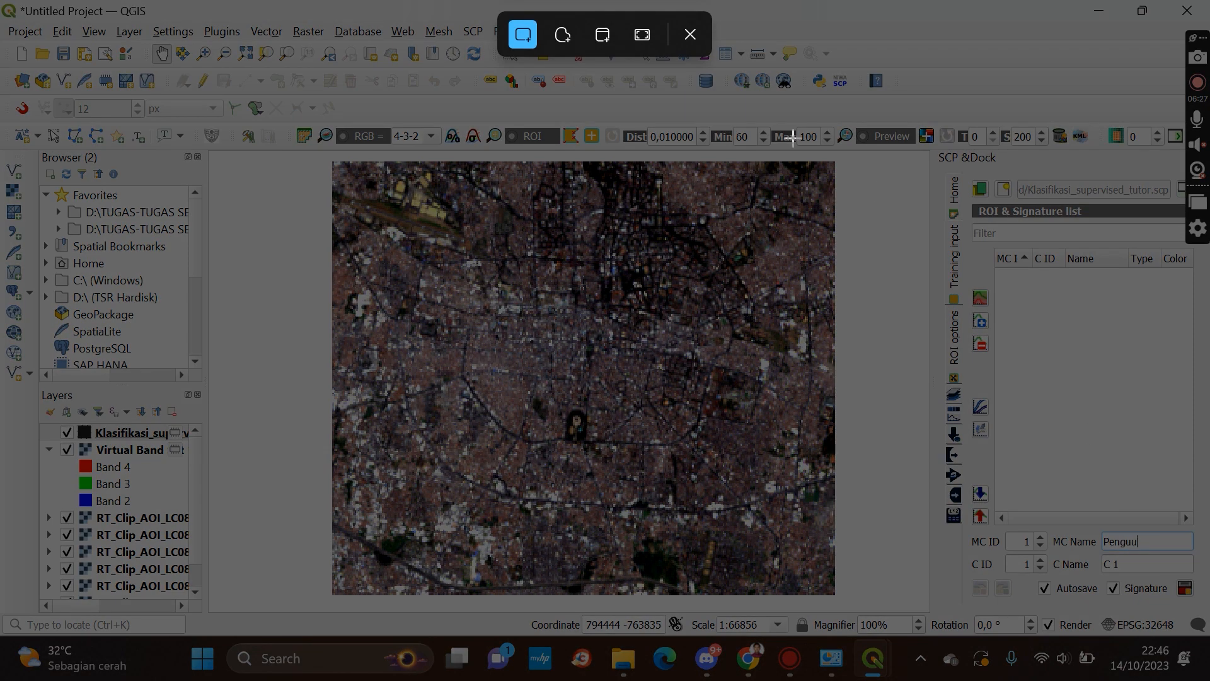
click(694, 32)
key(BackSpace)
key(BackSpace)
key(BackSpace)
text(g)
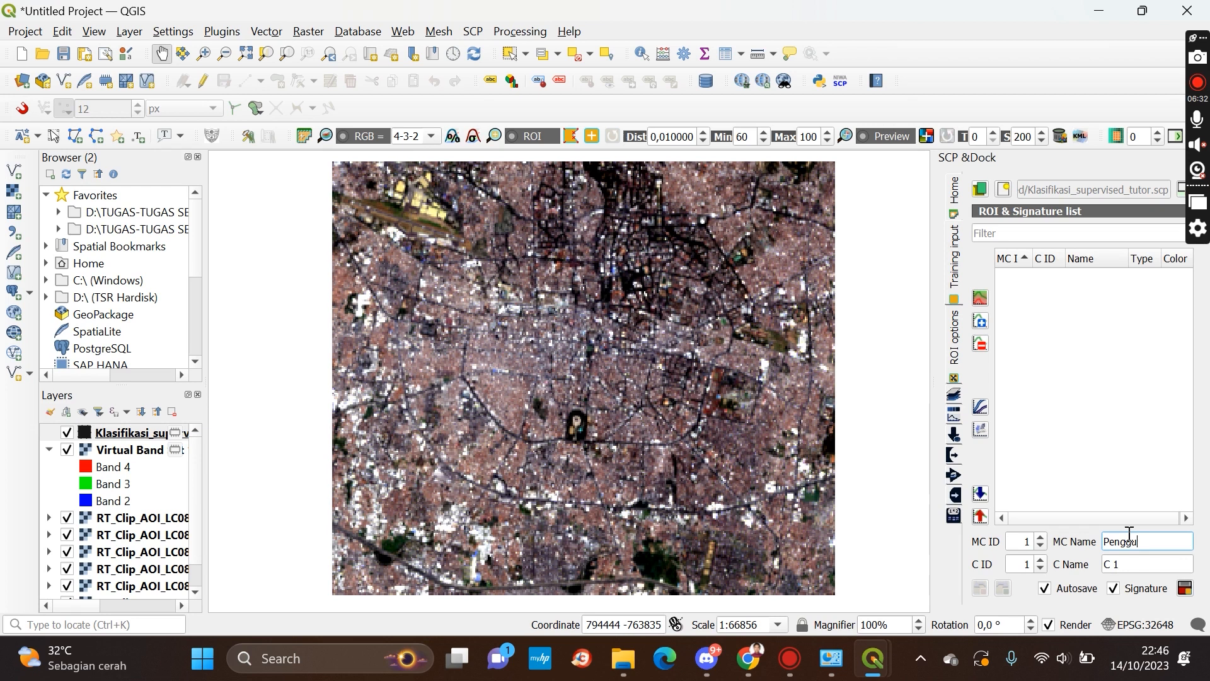
text(gunaan Lahan)
Rename the macroclass to Pemukiman and set the class name to Pemukiman
click(1131, 563)
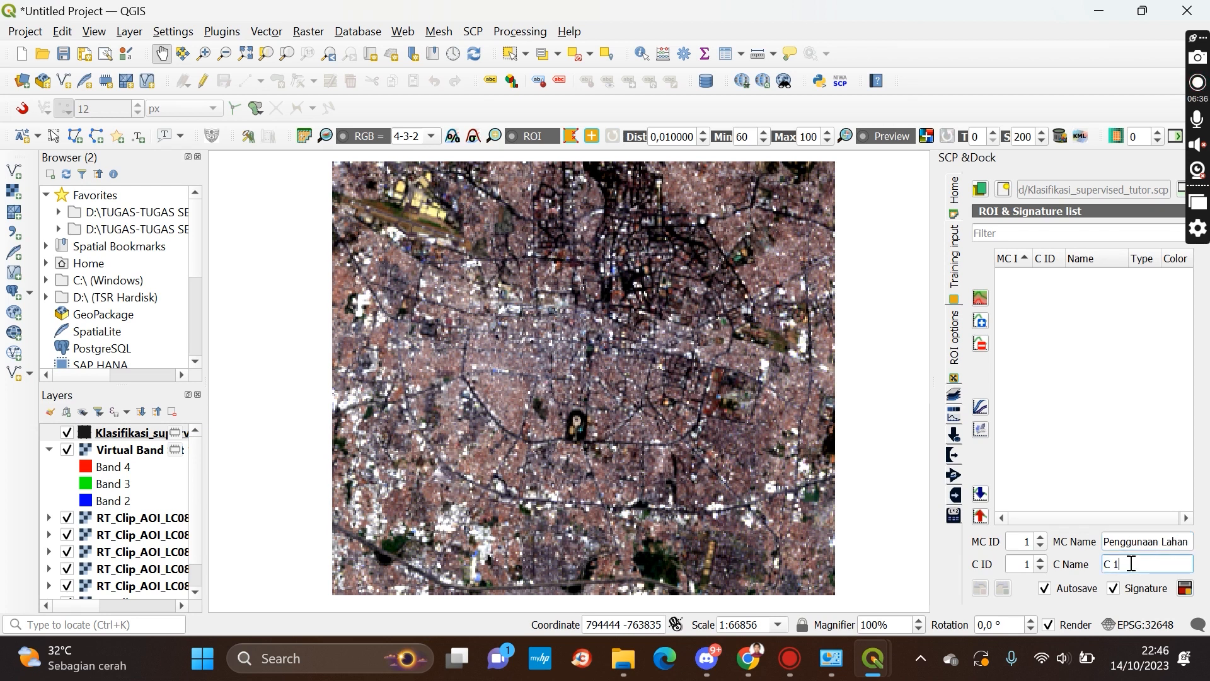
drag(1104, 542, 1199, 559)
key(BackSpace)
text(Pemu)
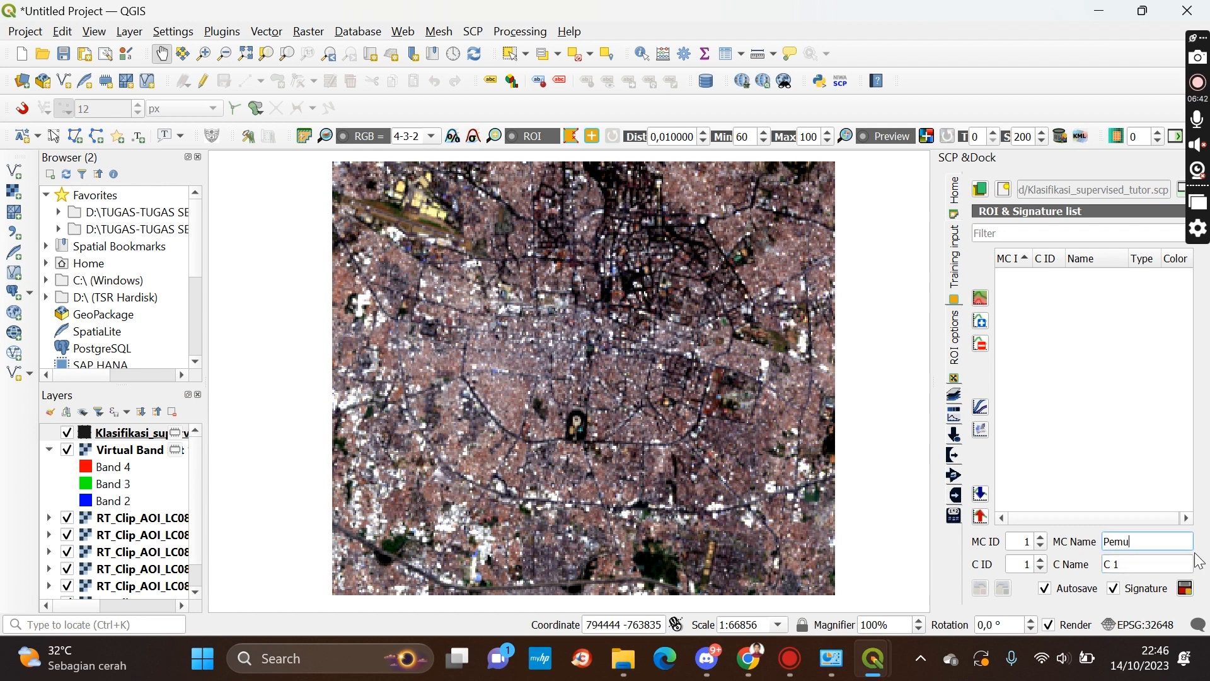
text(kiman)
click(1168, 559)
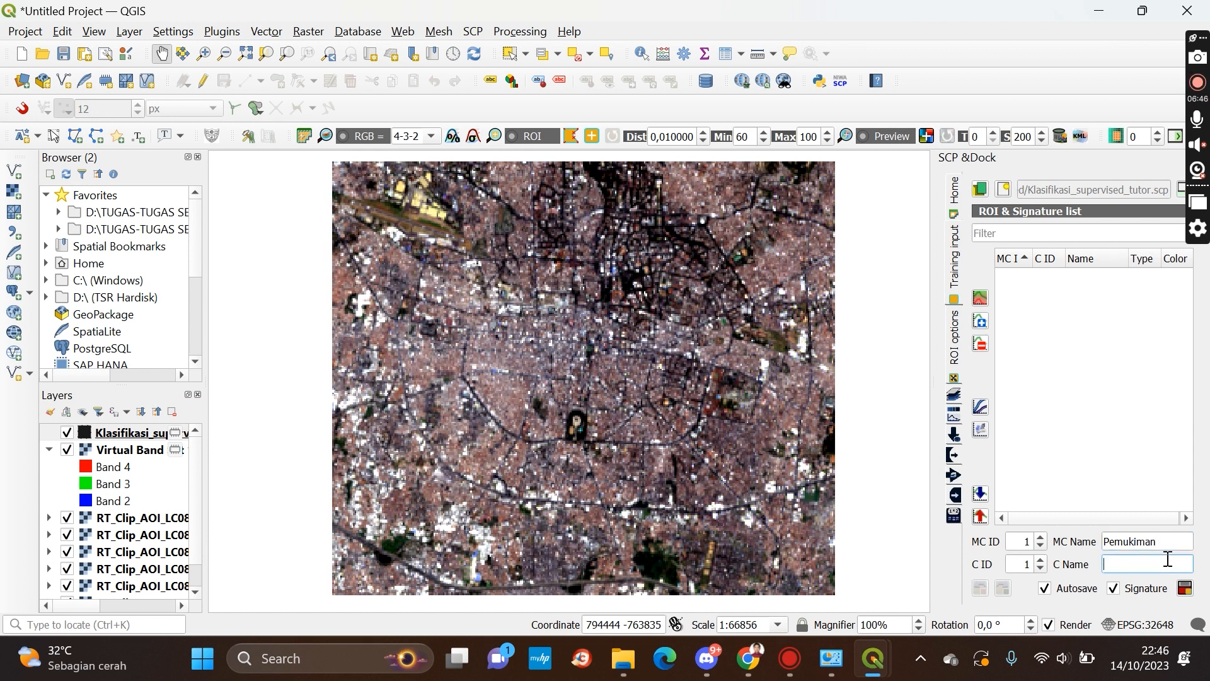
text(Pemukiman)
Activate the ROI pointer, zoom in on a bright-roofed built-up block near the top of the AOI, and outline it as a training ROI polygon
mouse_move(686, 349)
mouse_down()
mouse_move(653, 344)
mouse_move(666, 336)
mouse_up()
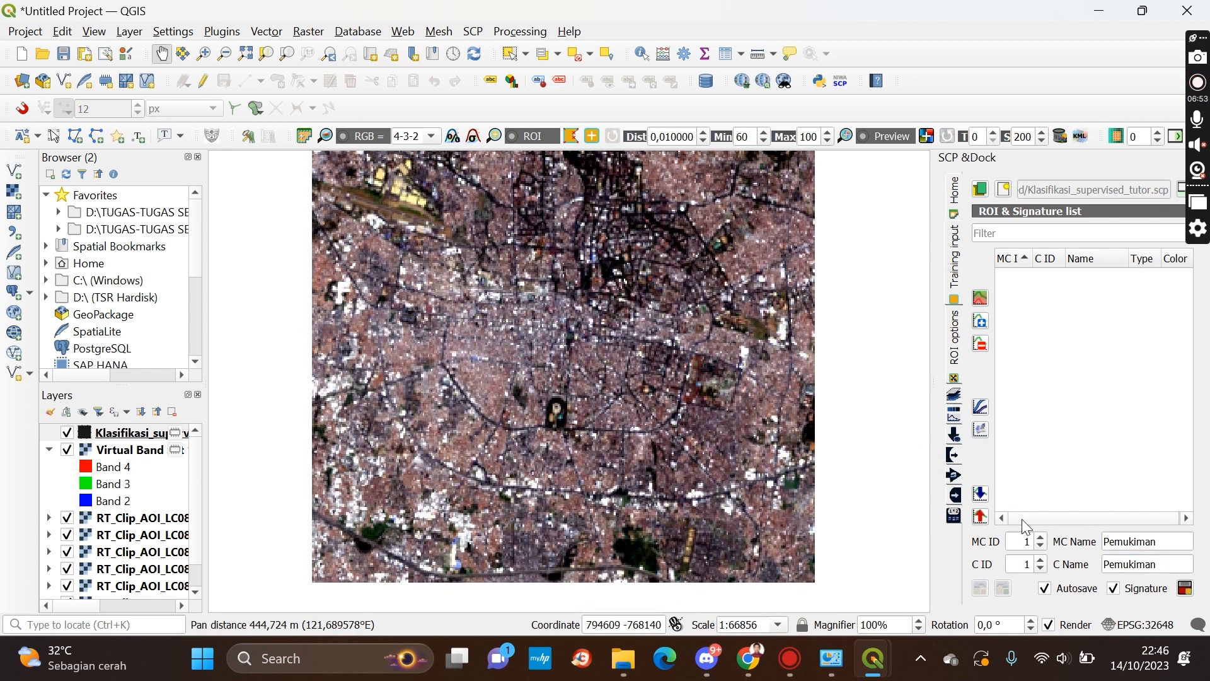
click(573, 136)
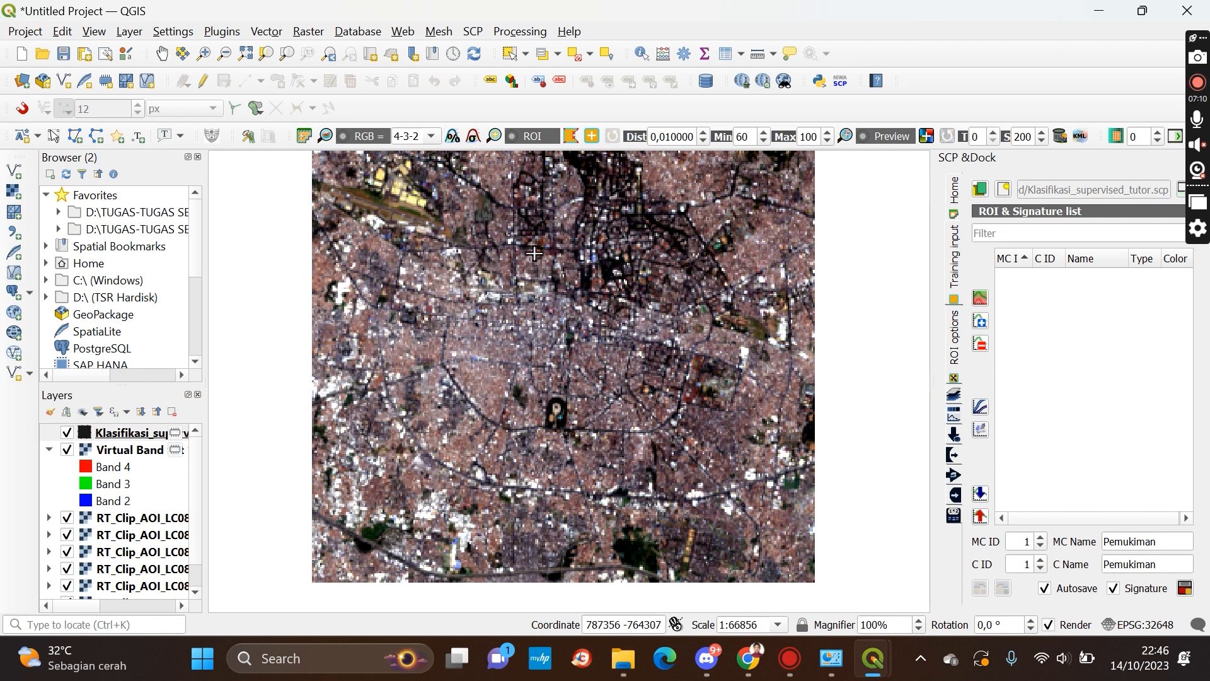
scroll(534, 258, up, 4)
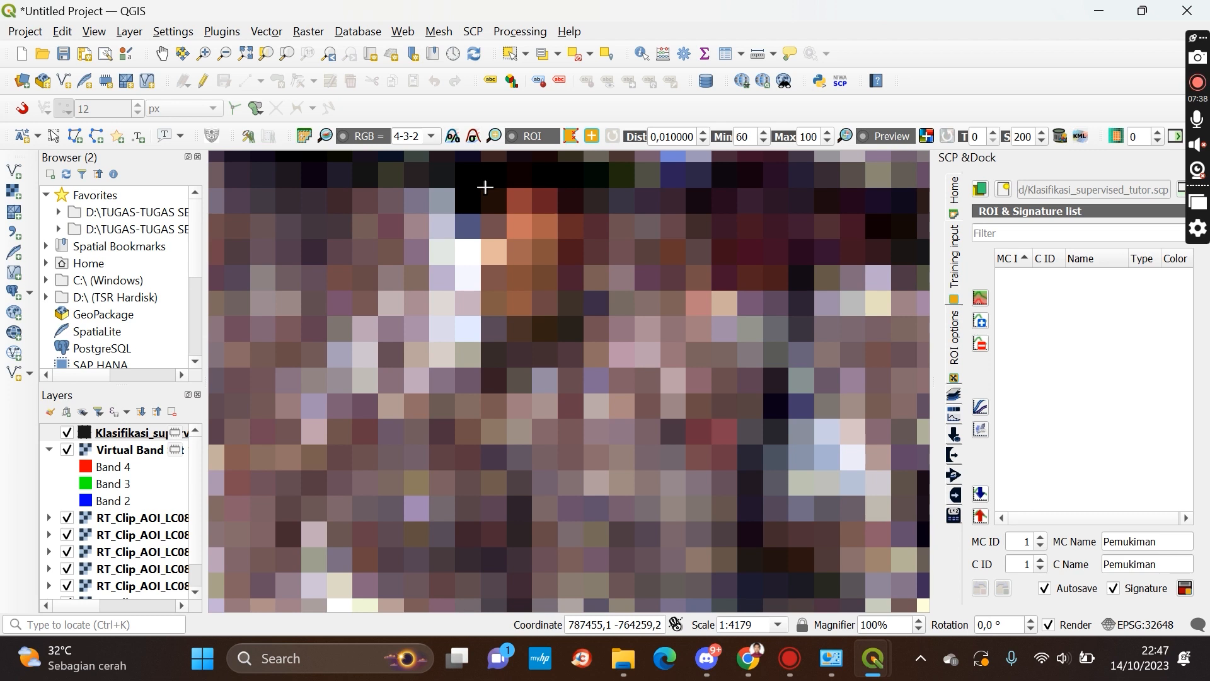
scroll(504, 227, down, 3)
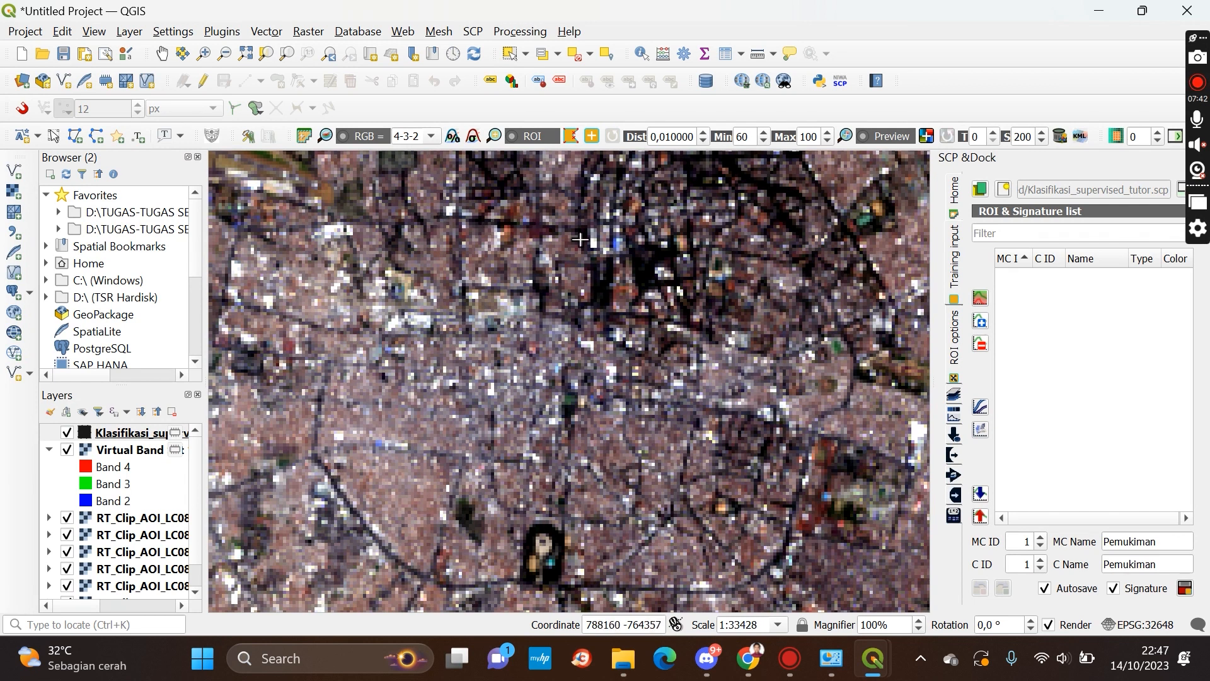
scroll(510, 234, up, 1)
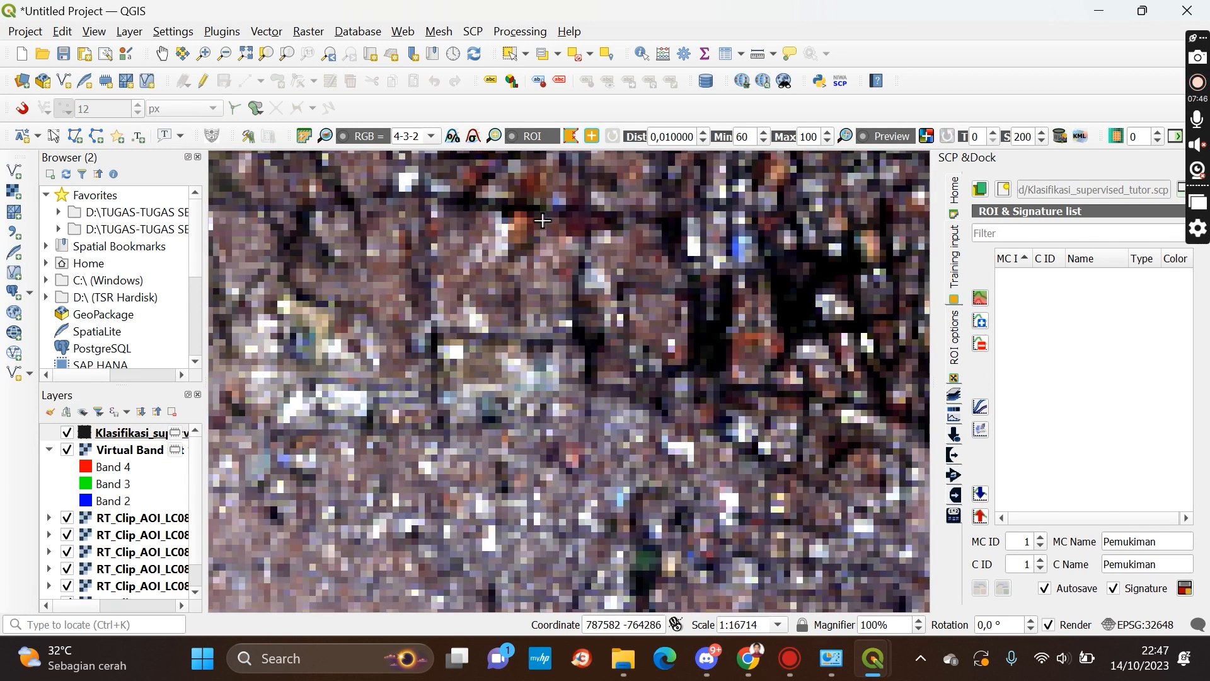
scroll(522, 228, up, 1)
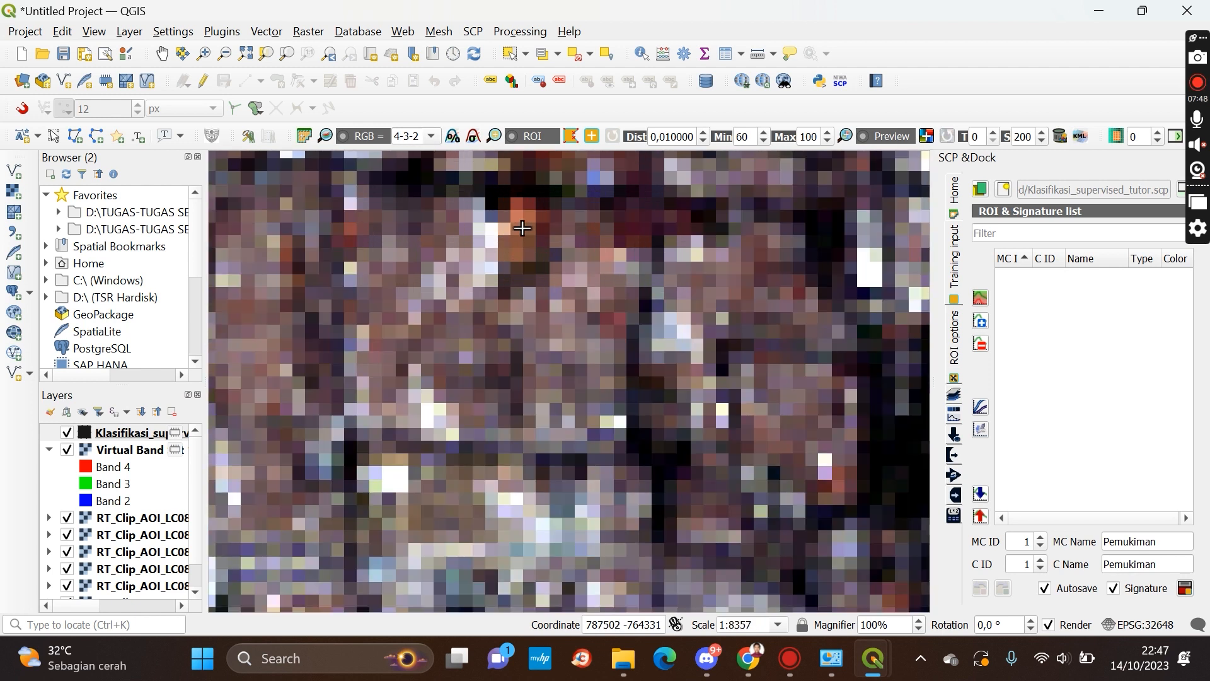
scroll(522, 229, up, 1)
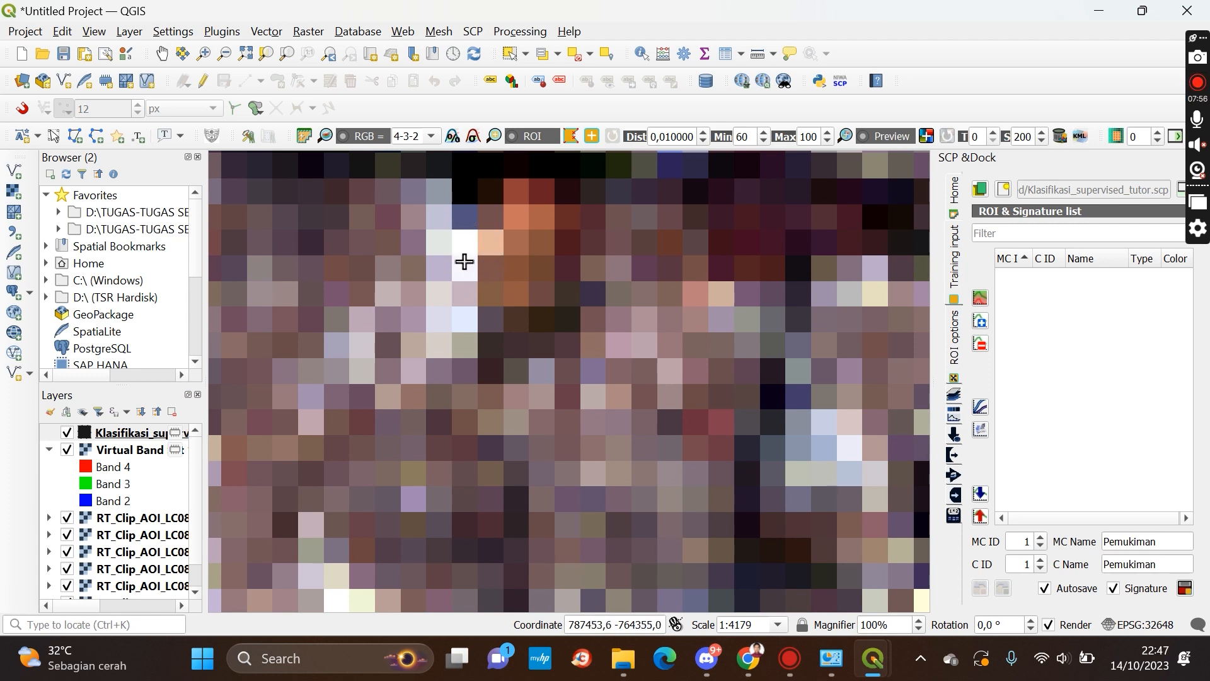
scroll(496, 223, down, 2)
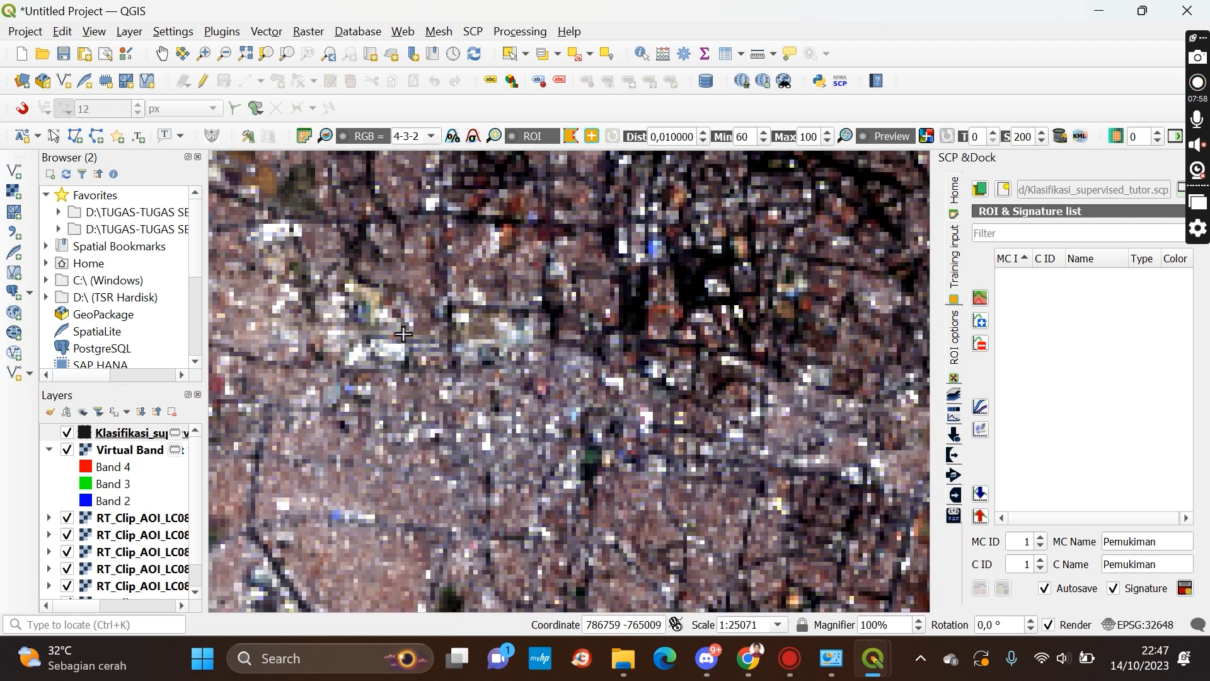
scroll(403, 334, down, 2)
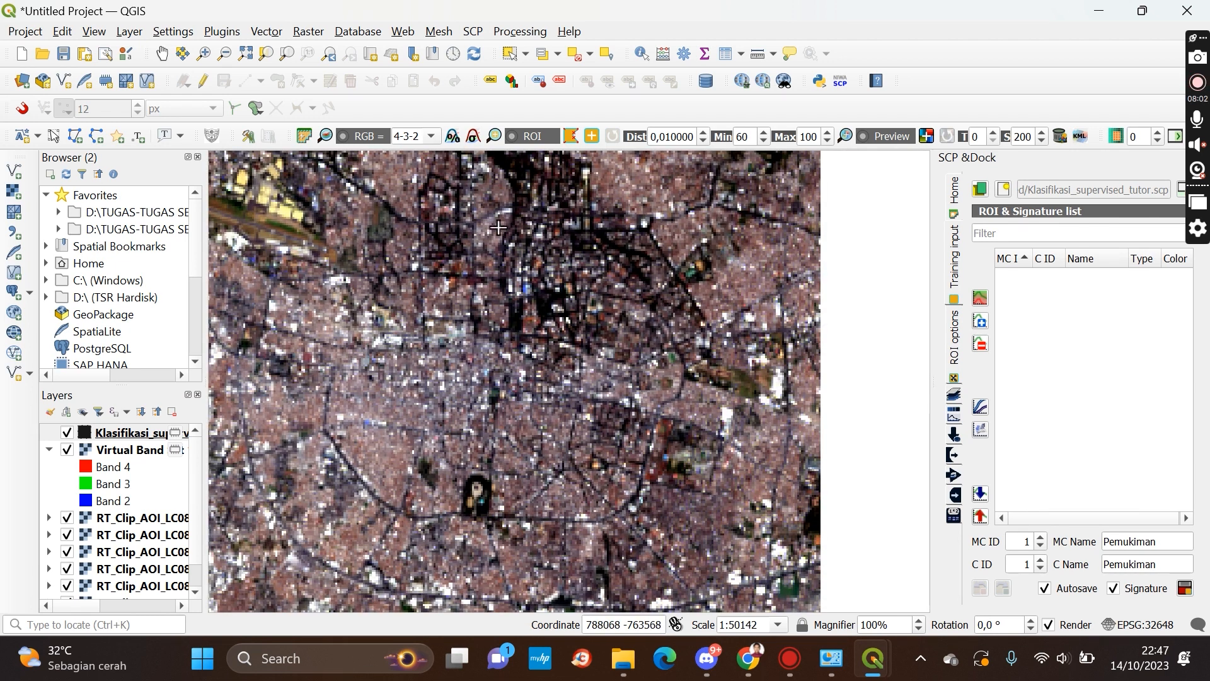
scroll(457, 269, up, 4)
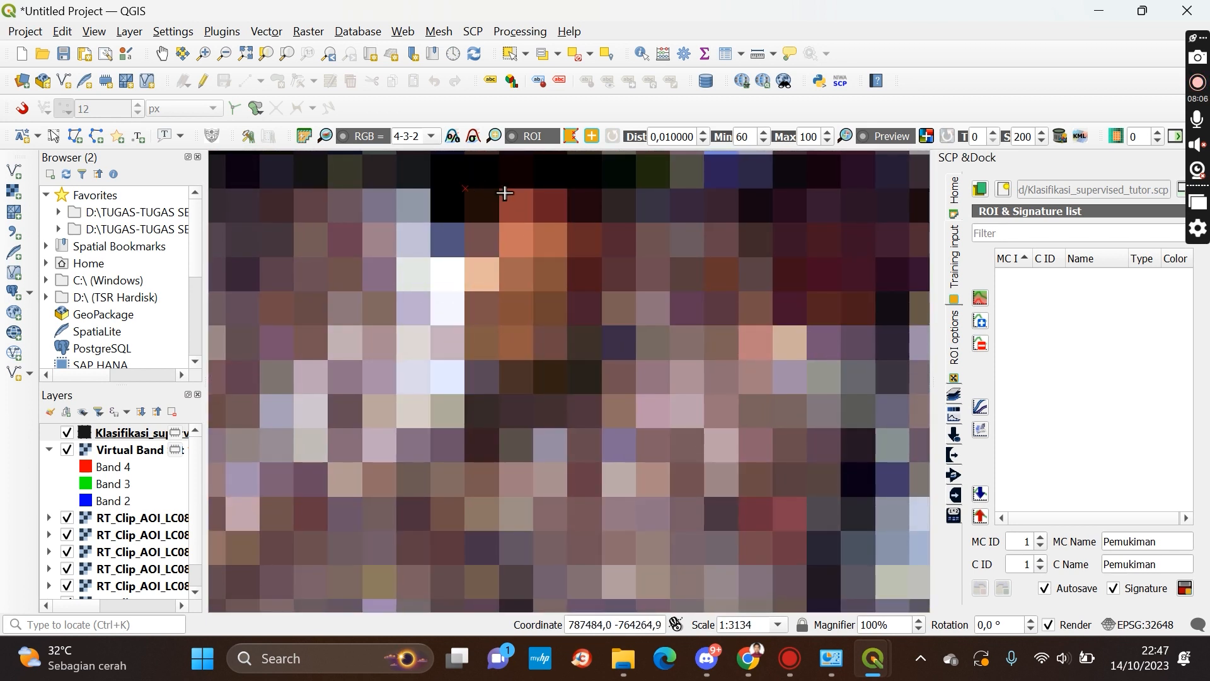
click(498, 188)
click(538, 188)
click(571, 188)
click(591, 192)
click(601, 244)
click(602, 276)
click(601, 301)
click(603, 335)
click(603, 388)
click(522, 396)
click(482, 393)
click(469, 378)
click(466, 351)
click(466, 319)
click(463, 284)
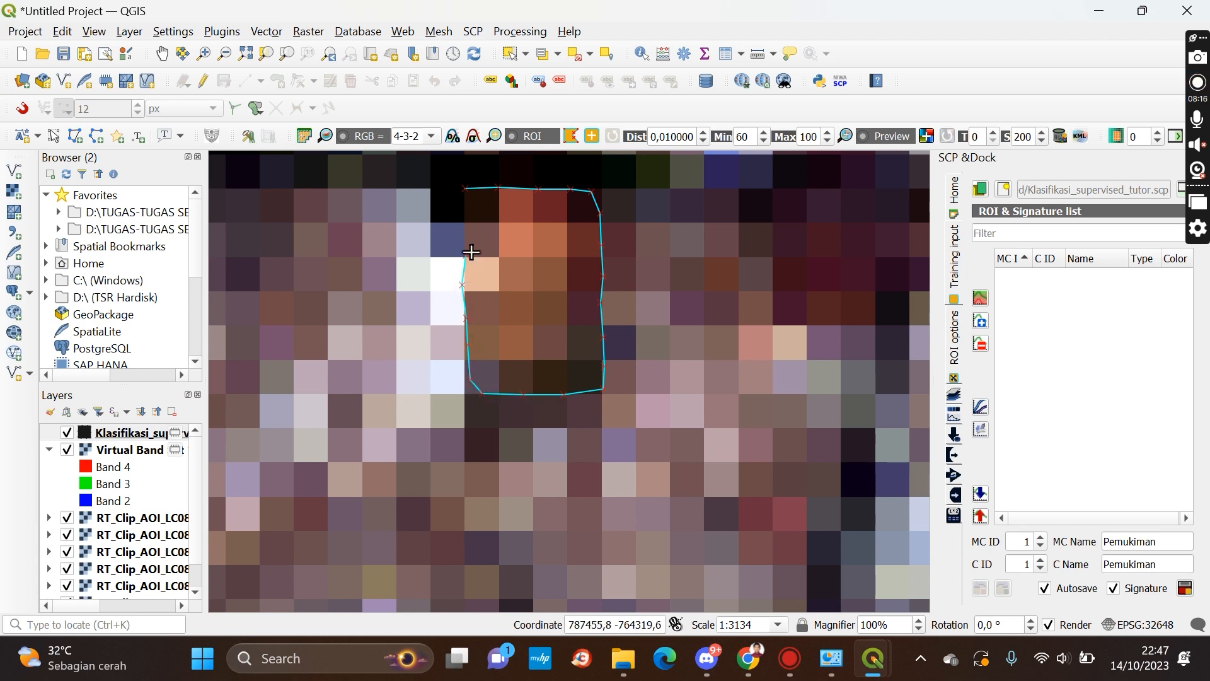
right_click(468, 219)
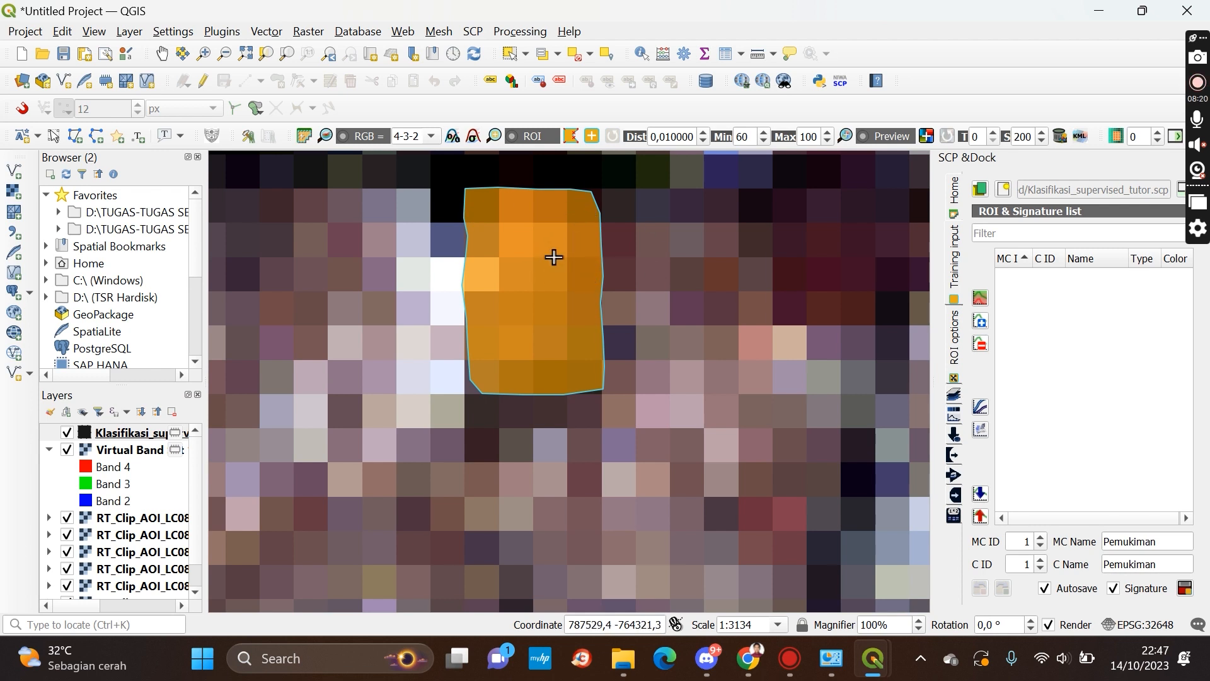
Draw a second settlement ROI polygon around a uniform built-up patch east of the dark oval feature in the city centre
scroll(554, 257, down, 4)
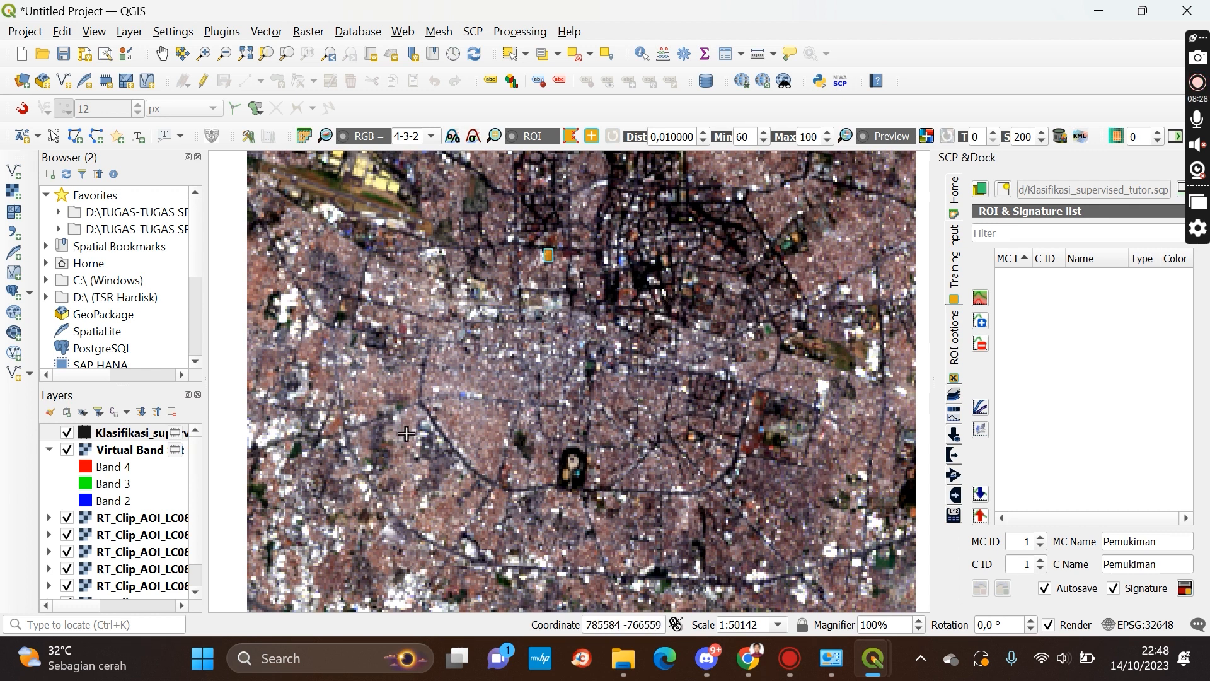
scroll(380, 499, up, 2)
scroll(377, 367, down, 3)
scroll(378, 369, up, 1)
scroll(441, 371, up, 1)
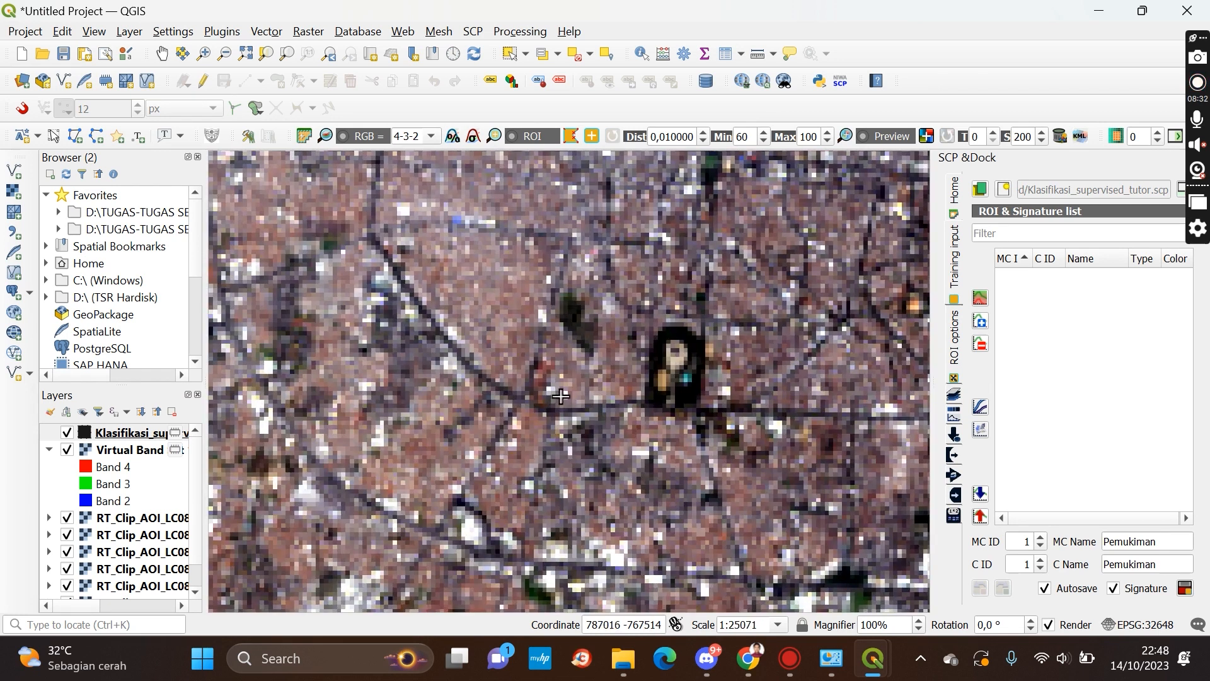
scroll(779, 489, down, 1)
scroll(748, 447, up, 1)
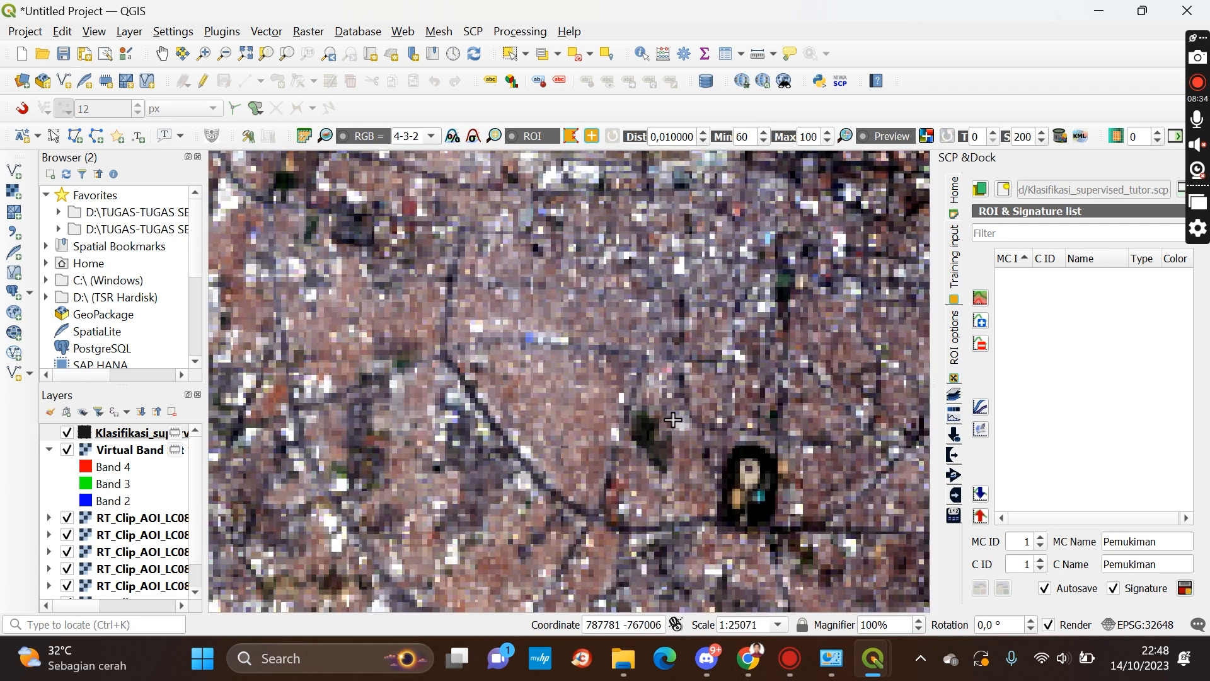
scroll(404, 351, down, 1)
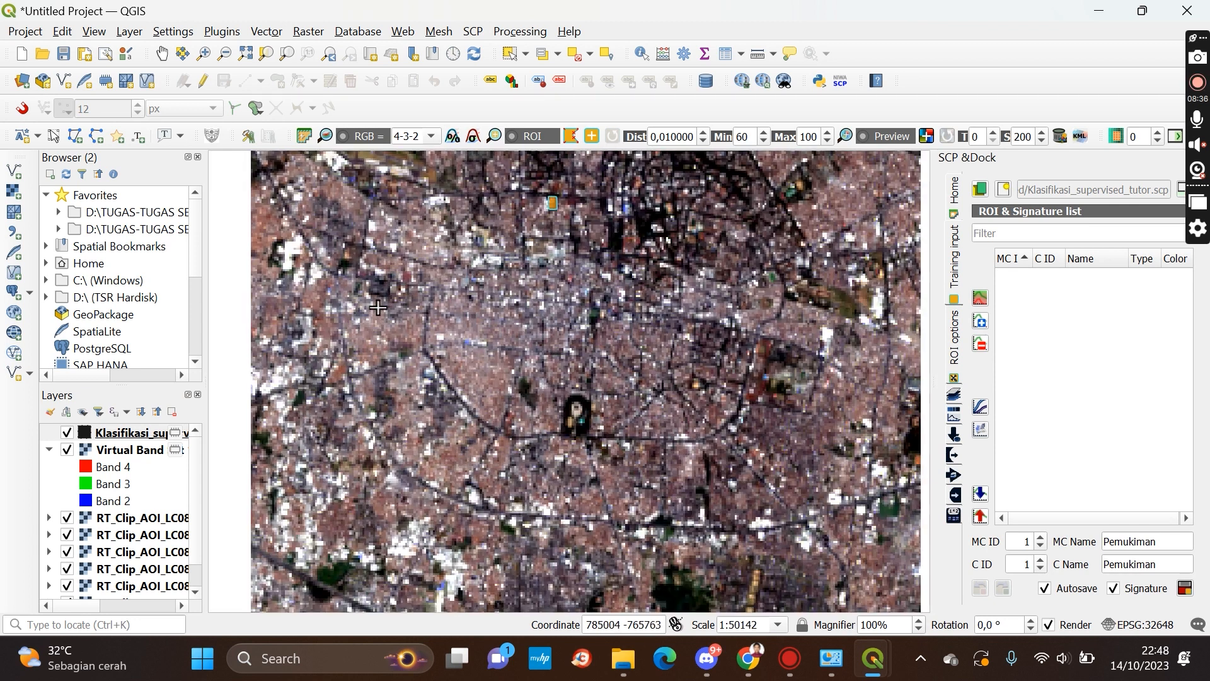
scroll(378, 308, up, 1)
scroll(410, 328, up, 1)
scroll(459, 360, down, 3)
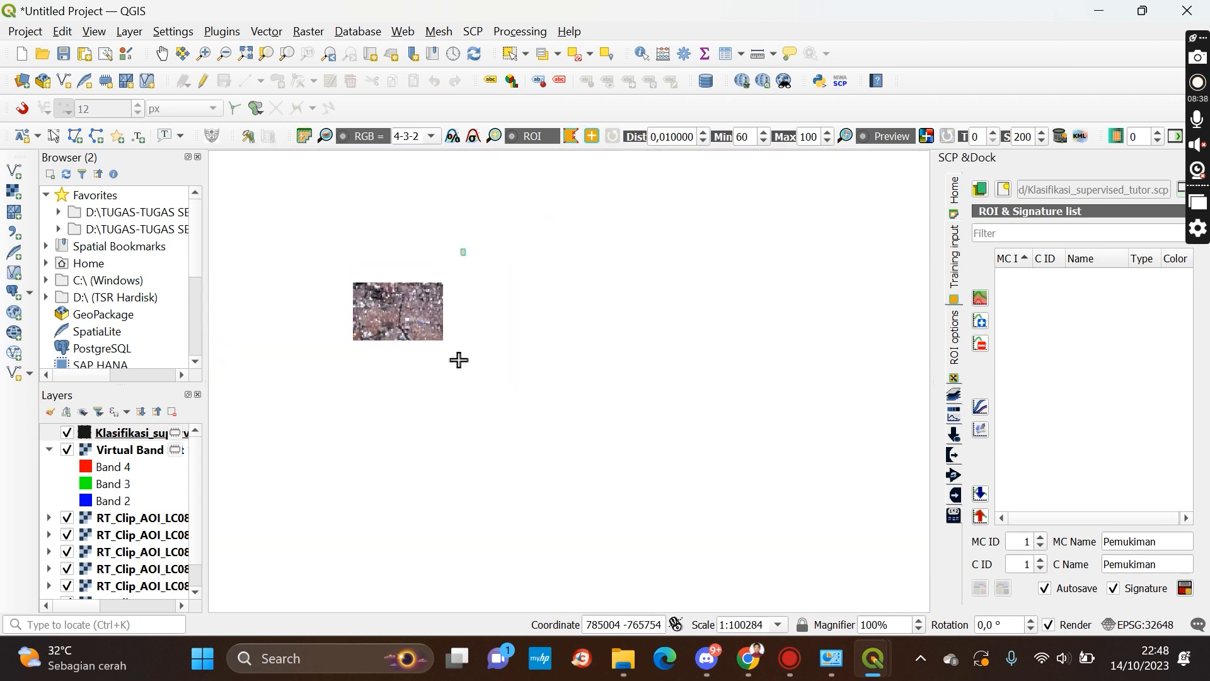
scroll(640, 364, up, 2)
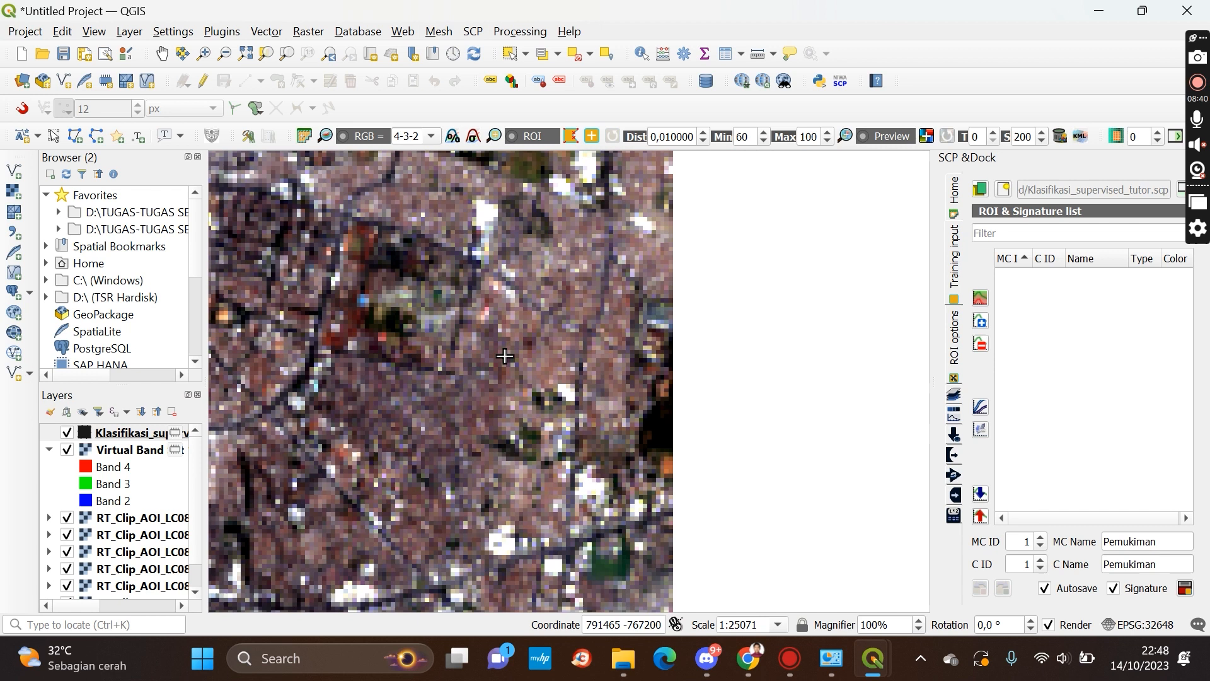
scroll(546, 355, up, 1)
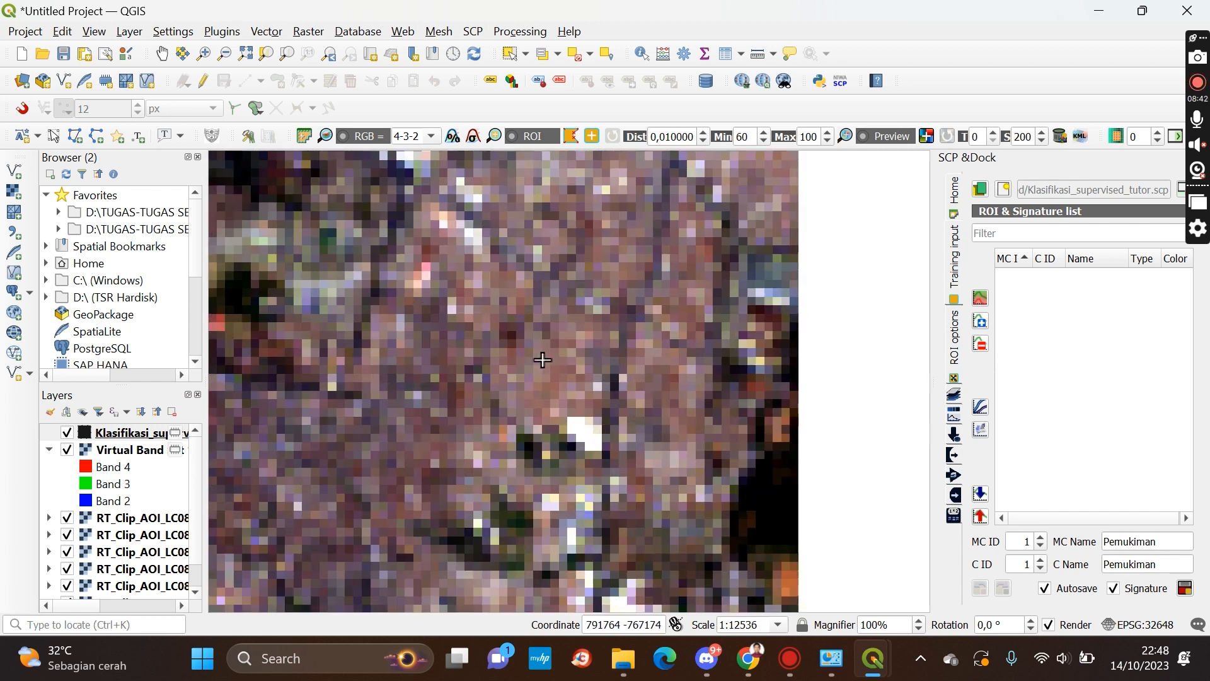
scroll(542, 360, up, 1)
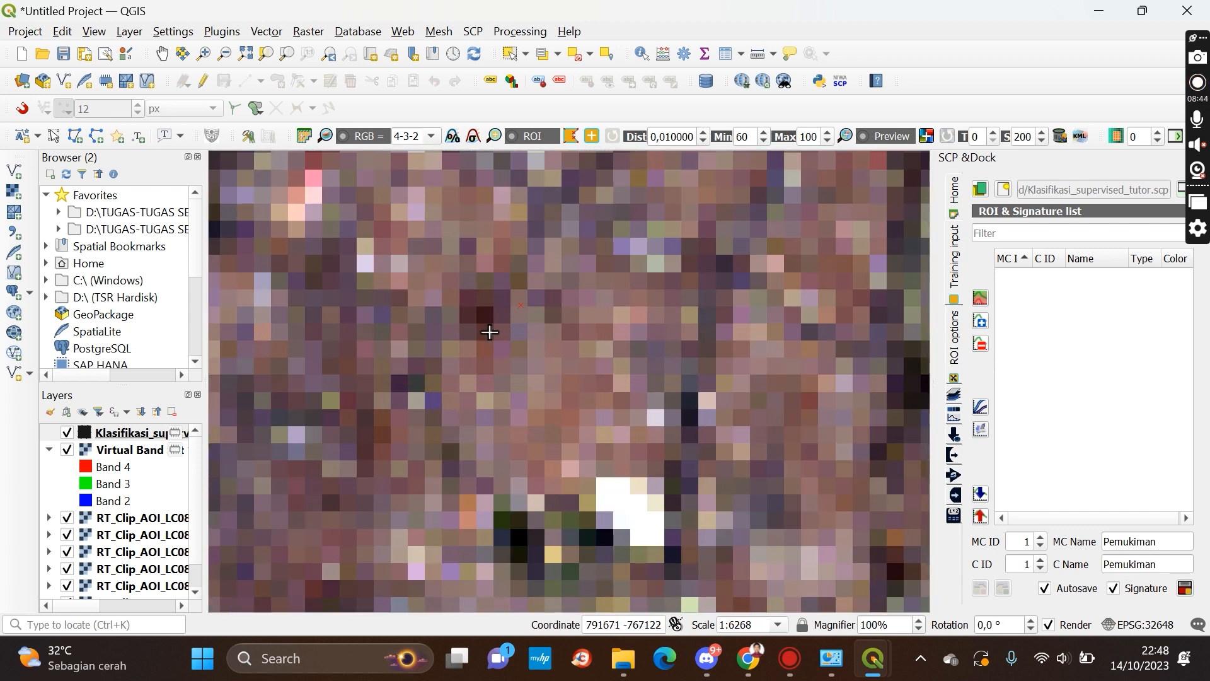
click(457, 361)
click(442, 394)
click(445, 424)
click(479, 458)
click(533, 482)
click(562, 477)
click(608, 447)
click(616, 426)
click(627, 398)
click(613, 367)
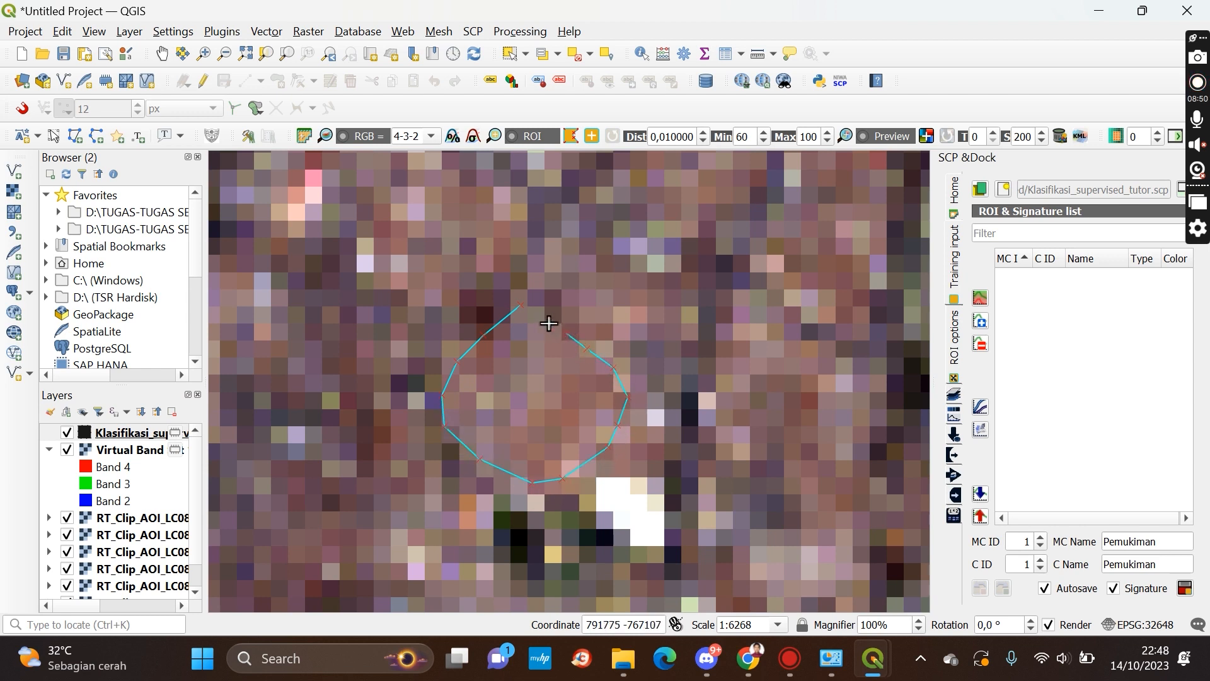
right_click(547, 322)
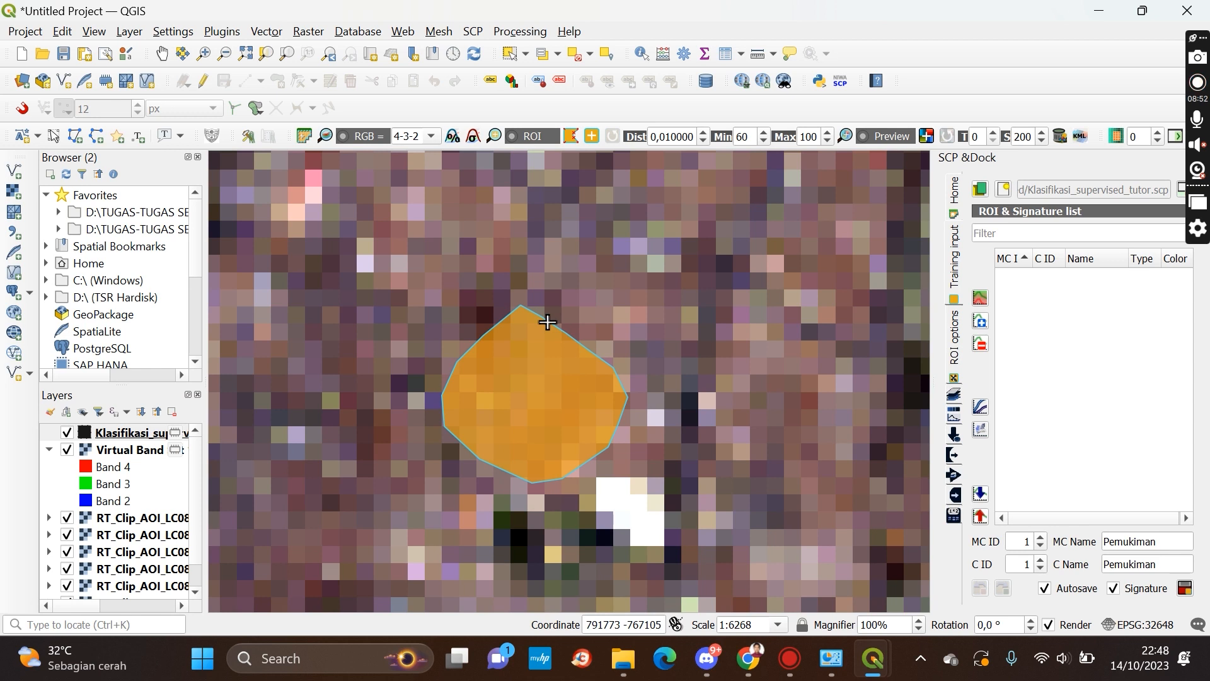
Draw a third settlement ROI polygon over a dense residential patch southwest of the dark oval feature
scroll(546, 321, down, 4)
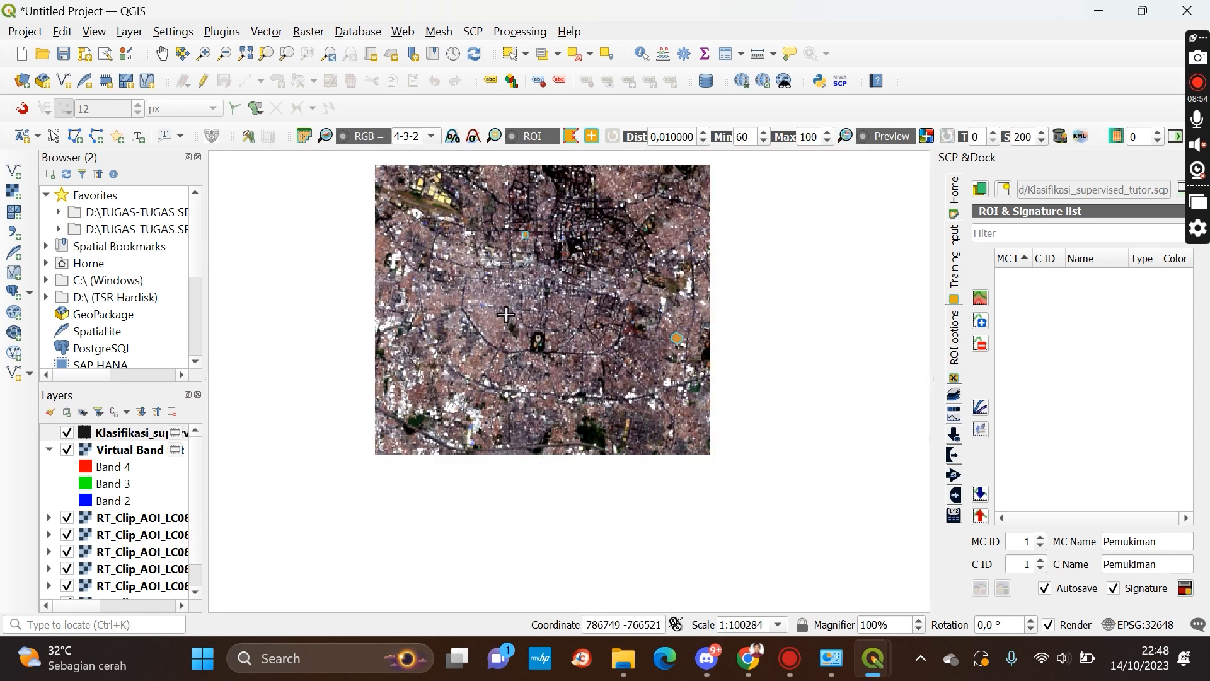
scroll(506, 313, up, 2)
scroll(430, 361, down, 1)
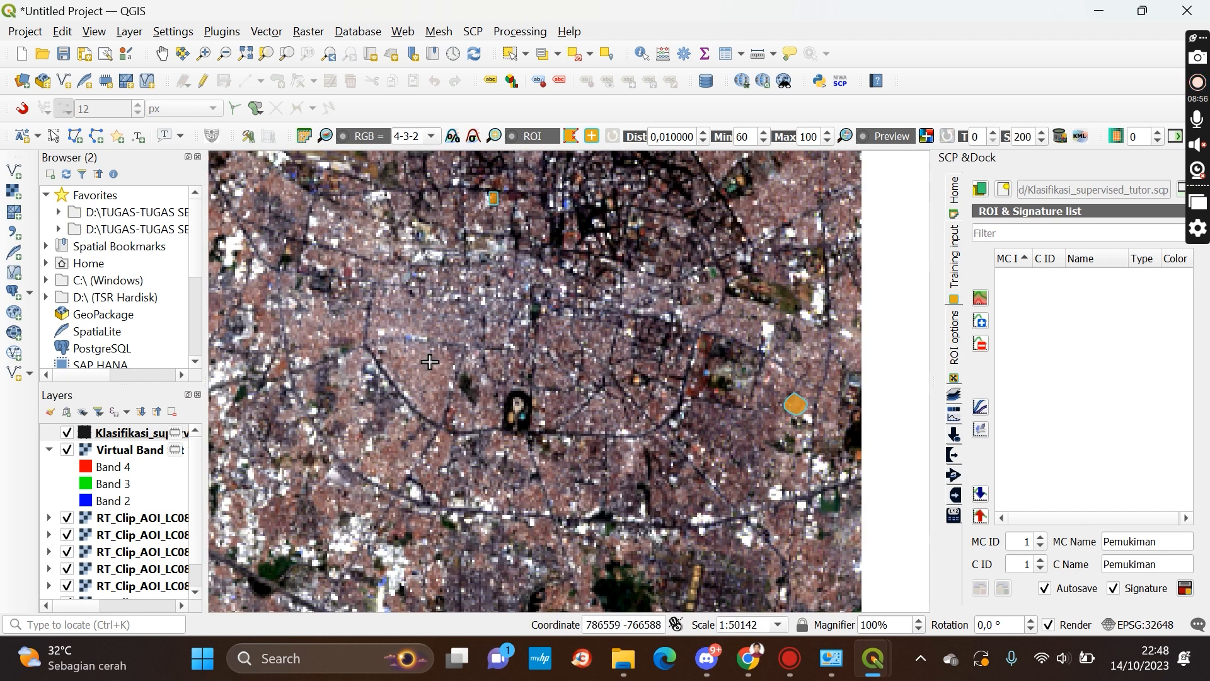
scroll(441, 475, up, 1)
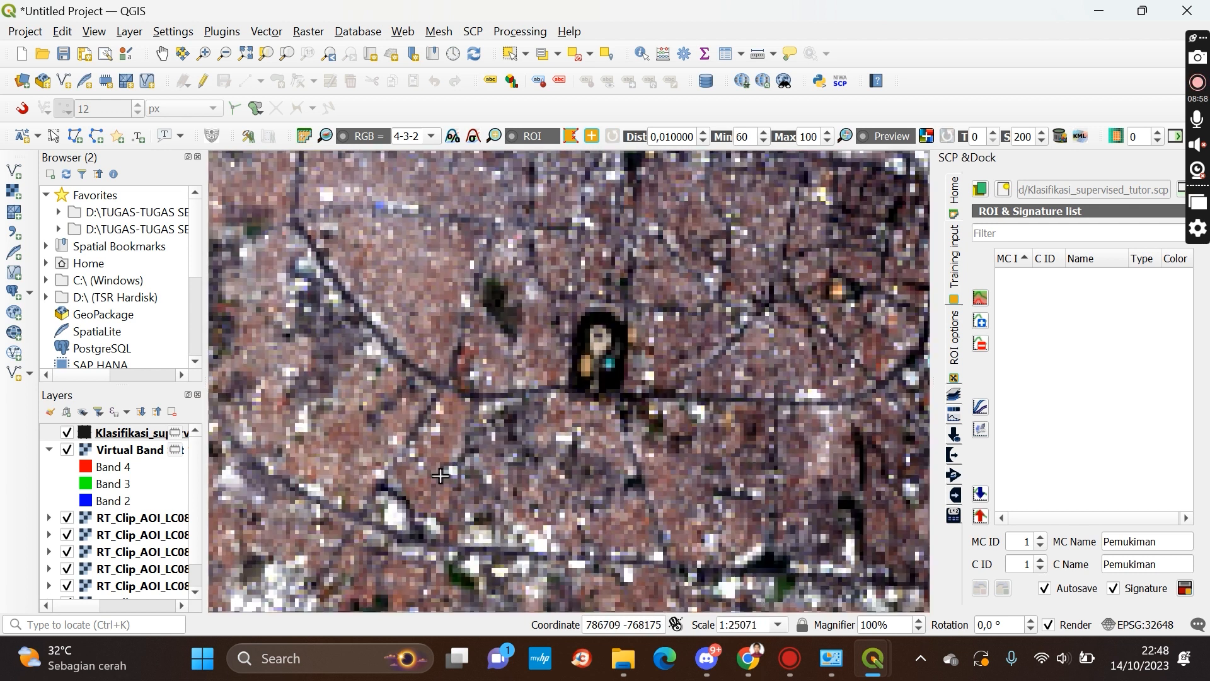
scroll(445, 457, up, 1)
scroll(448, 445, up, 1)
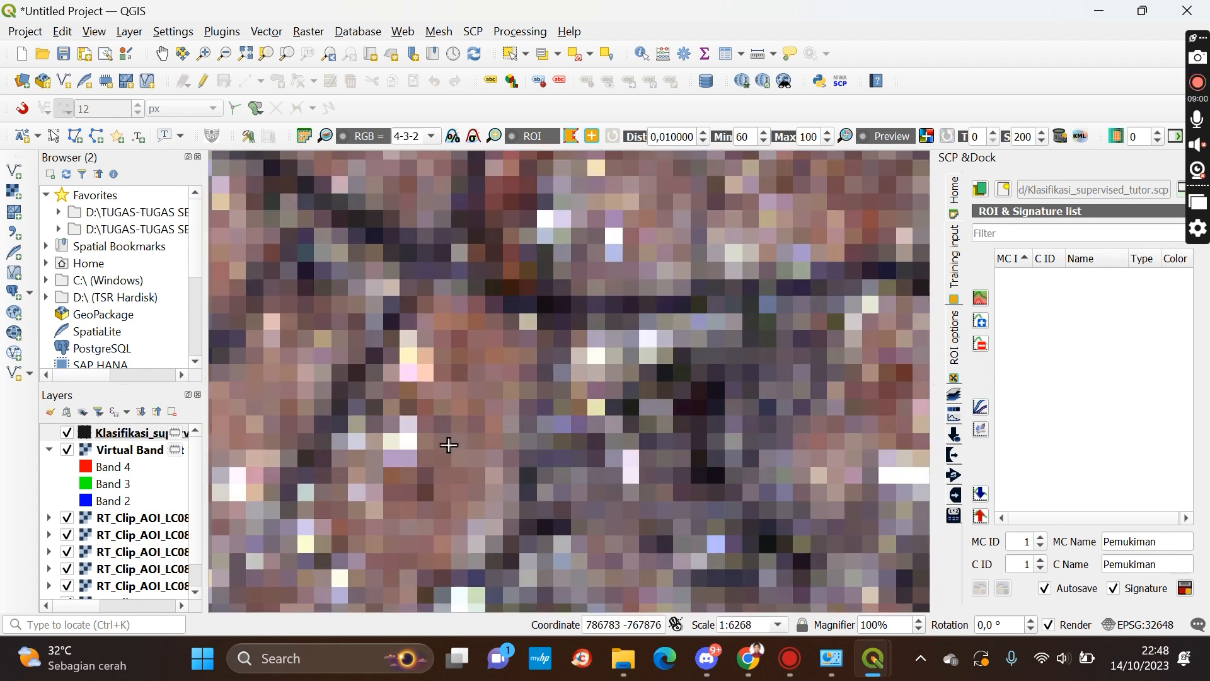
click(418, 436)
click(416, 464)
click(416, 497)
click(431, 511)
click(466, 514)
click(474, 491)
click(488, 472)
click(498, 446)
click(504, 419)
click(507, 396)
click(495, 378)
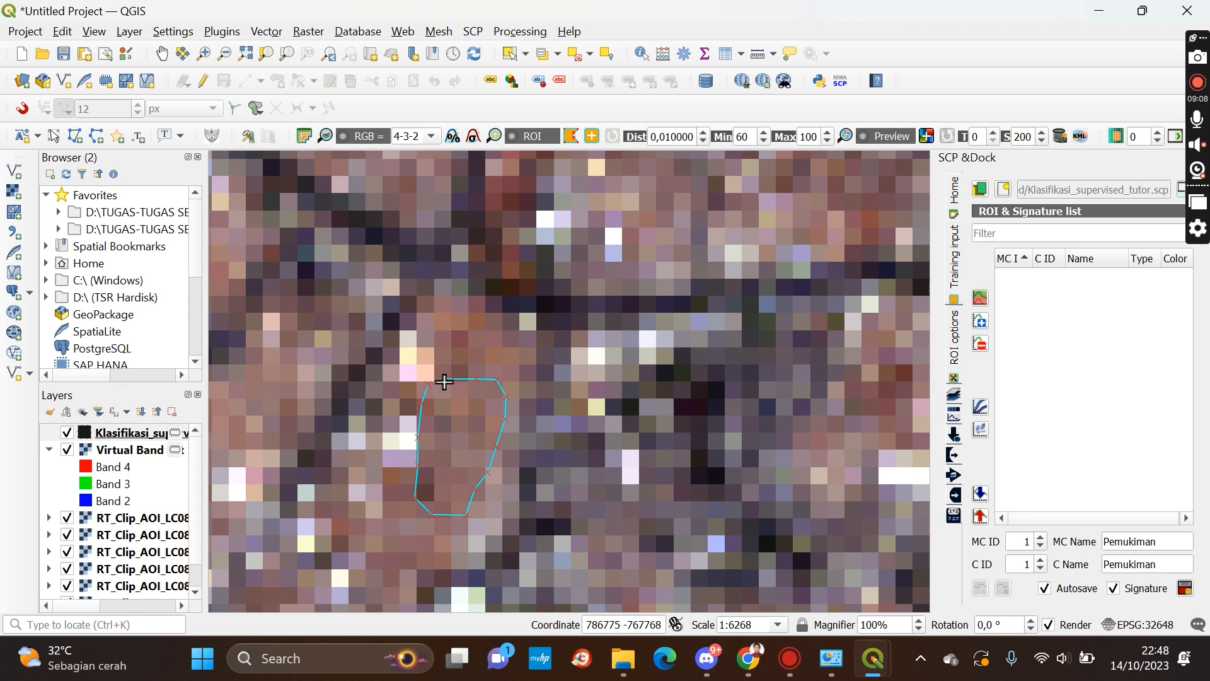
right_click(445, 381)
Draw a fourth settlement ROI polygon over a small built-up patch just south of a dark green vegetation patch east of the centre
scroll(444, 378, down, 5)
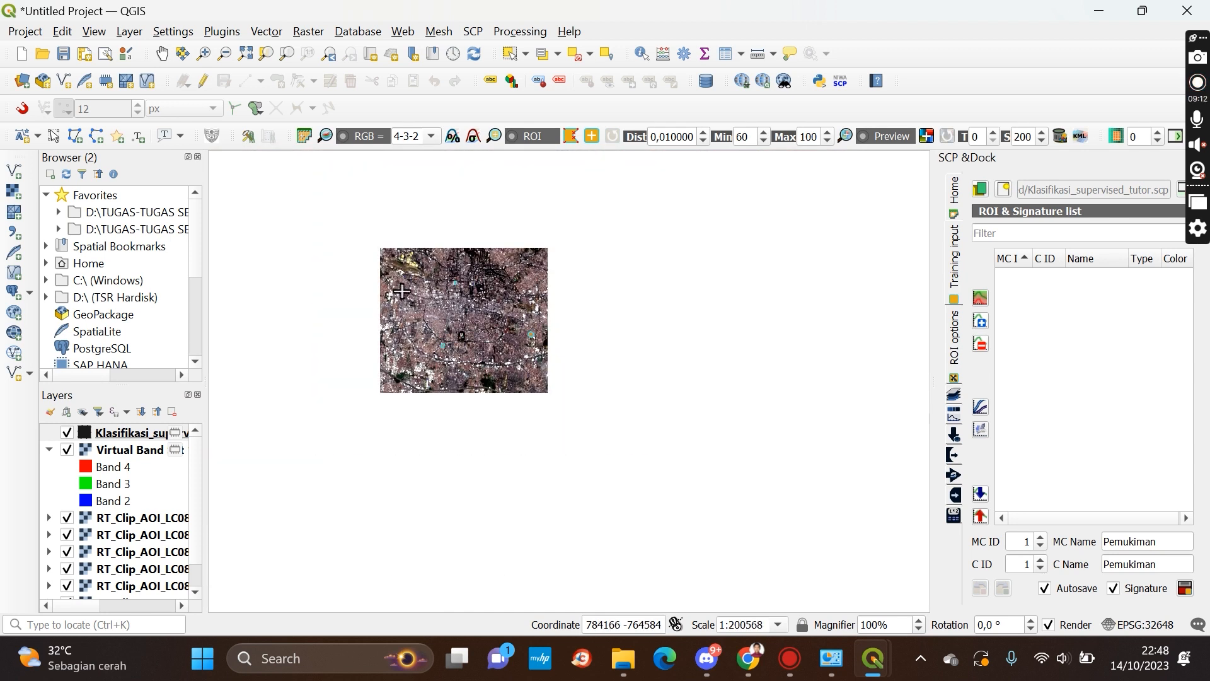
scroll(415, 290, up, 2)
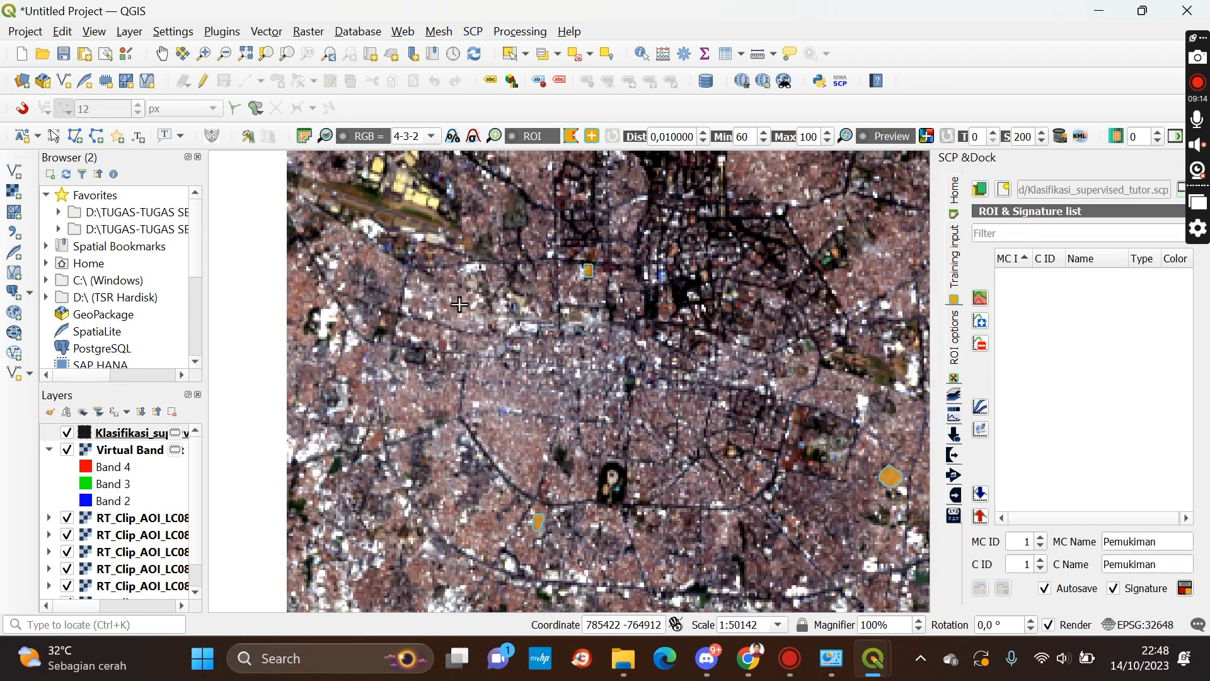
scroll(825, 268, down, 2)
scroll(826, 265, up, 2)
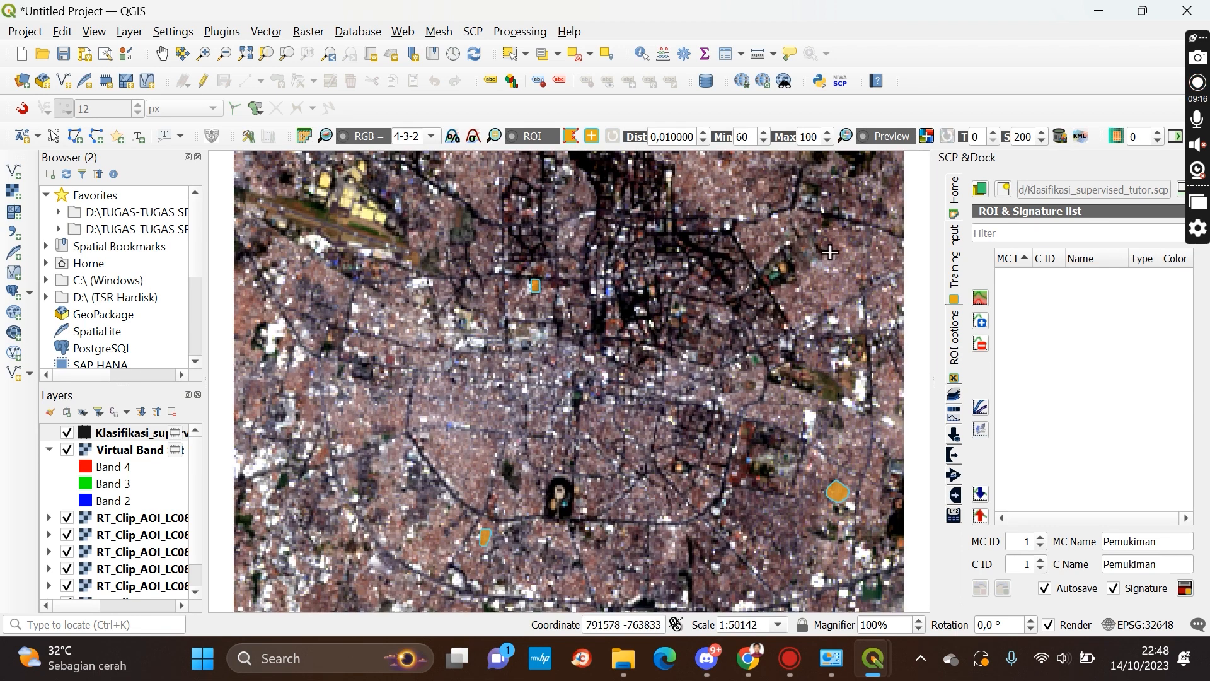
click(168, 58)
drag(730, 309, 591, 334)
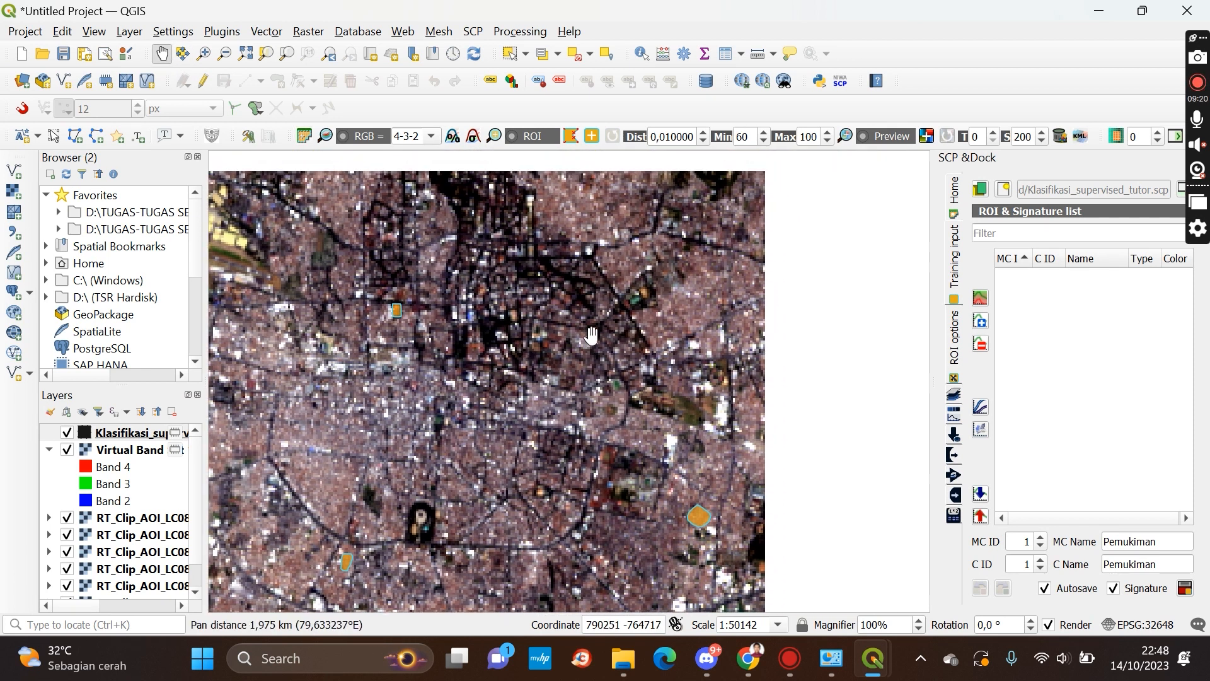
drag(598, 271, 665, 187)
drag(485, 362, 658, 260)
drag(670, 405, 591, 377)
drag(716, 365, 499, 359)
drag(680, 357, 617, 371)
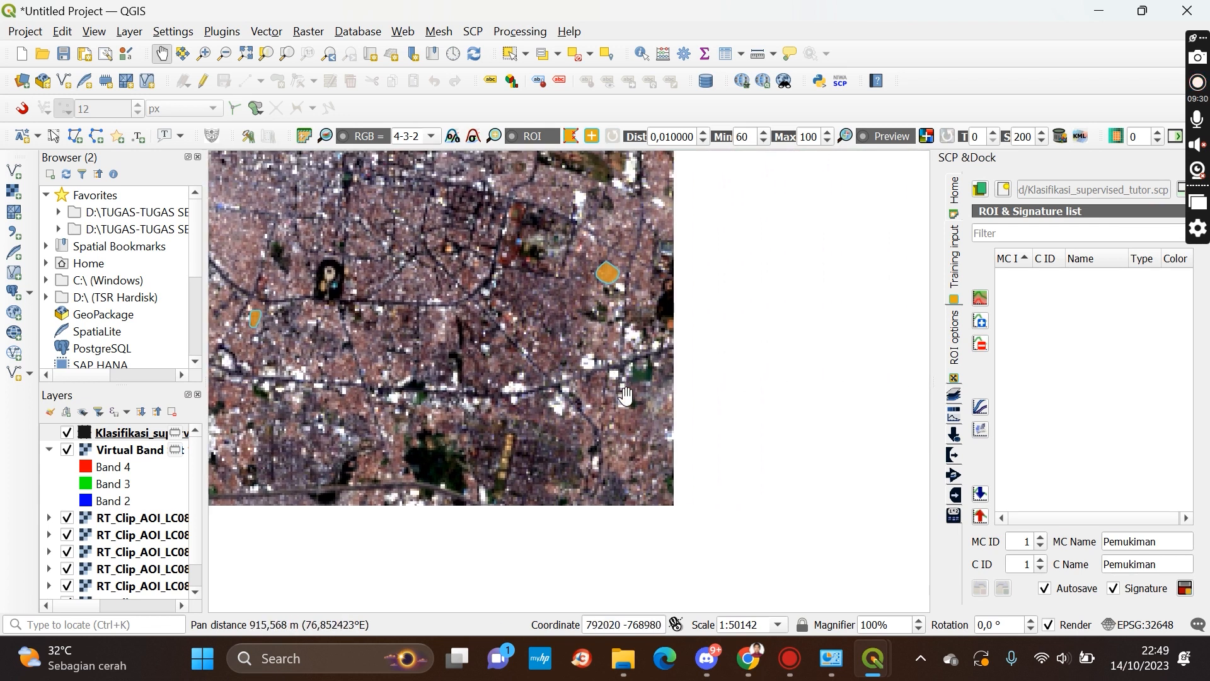
scroll(589, 373, up, 1)
drag(614, 448, 561, 395)
click(573, 138)
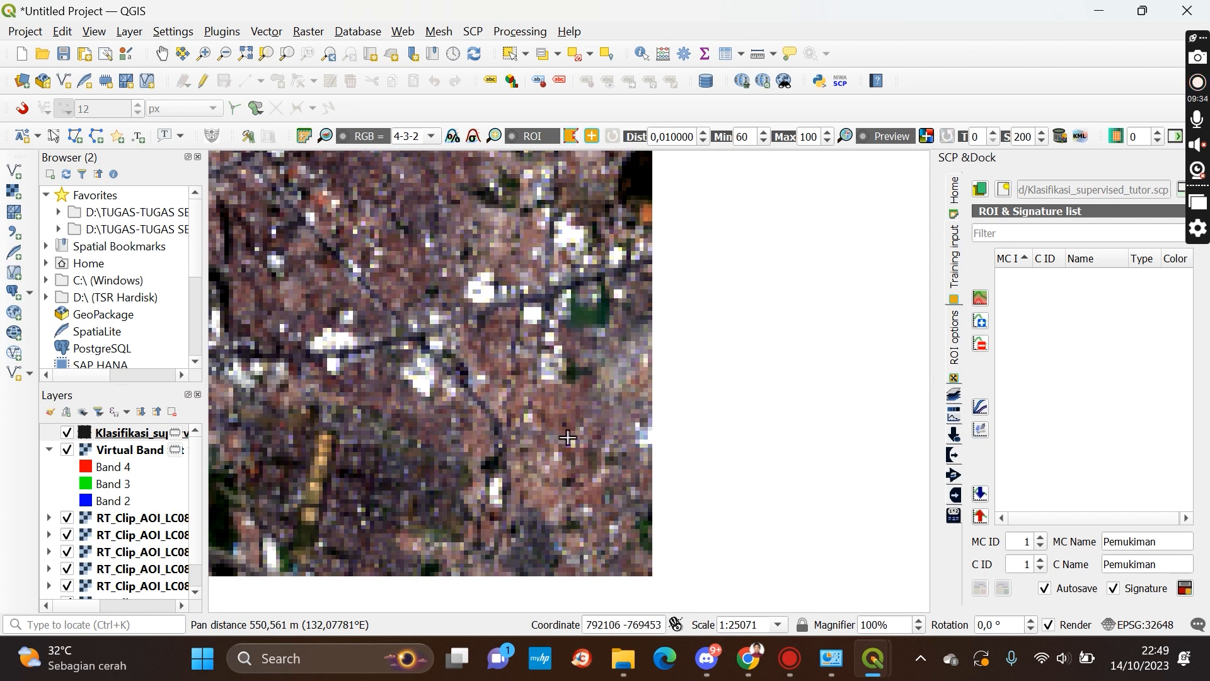
click(539, 402)
click(540, 419)
click(552, 431)
click(582, 410)
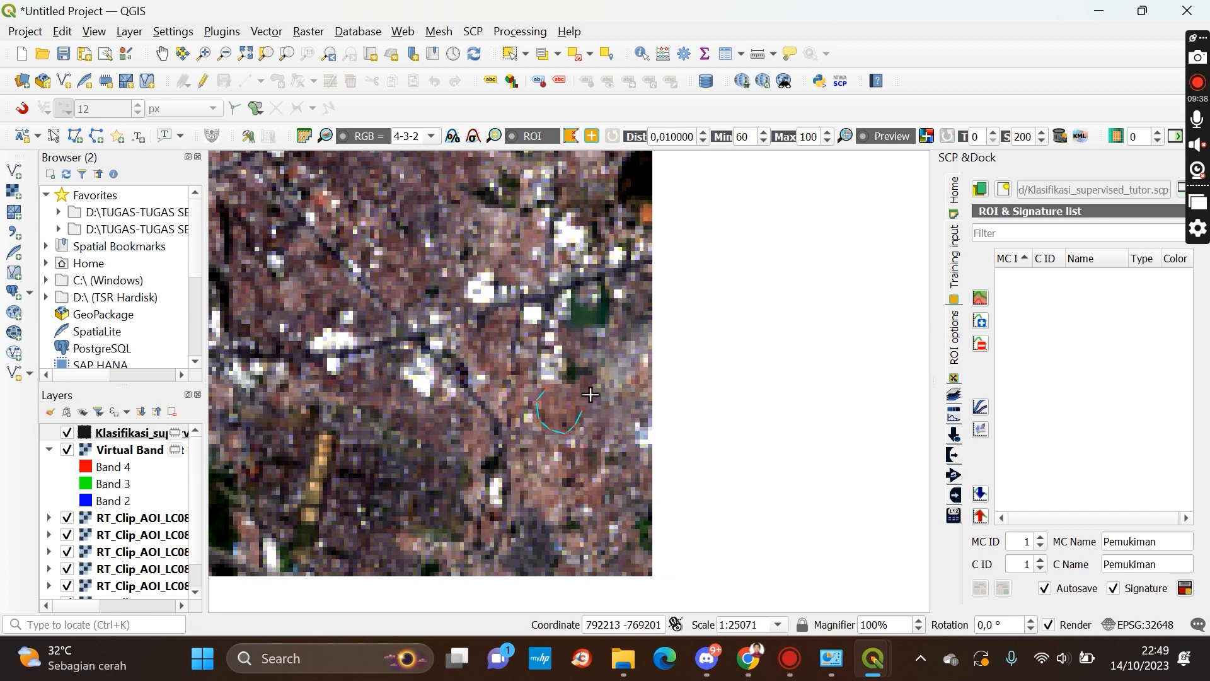
click(563, 389)
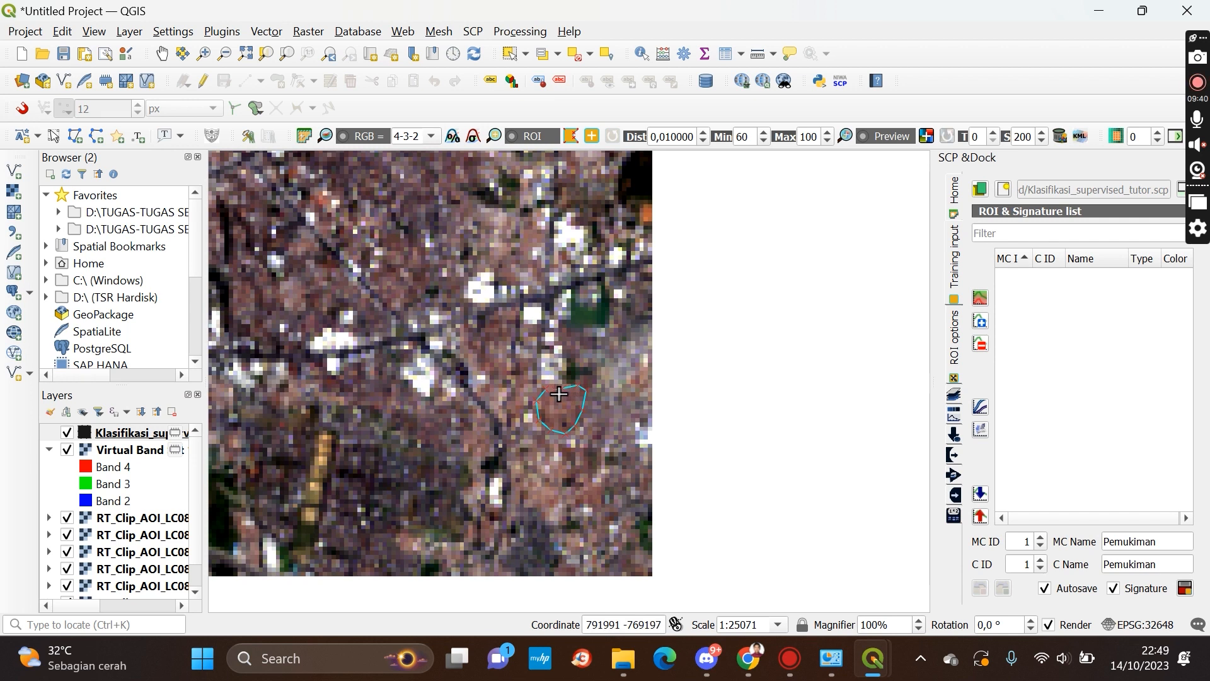
right_click(558, 394)
Draw a fifth settlement ROI polygon over a built-up block just east of the airfield near the top of the AOI
scroll(558, 394, down, 3)
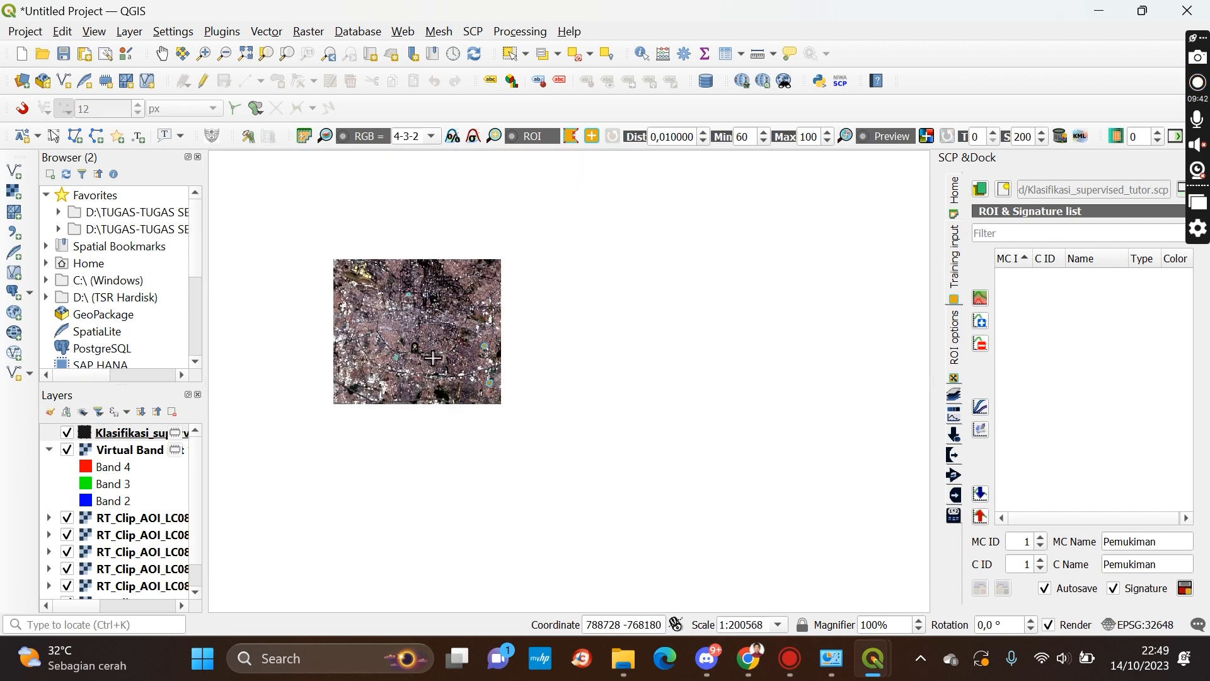
scroll(431, 351, up, 1)
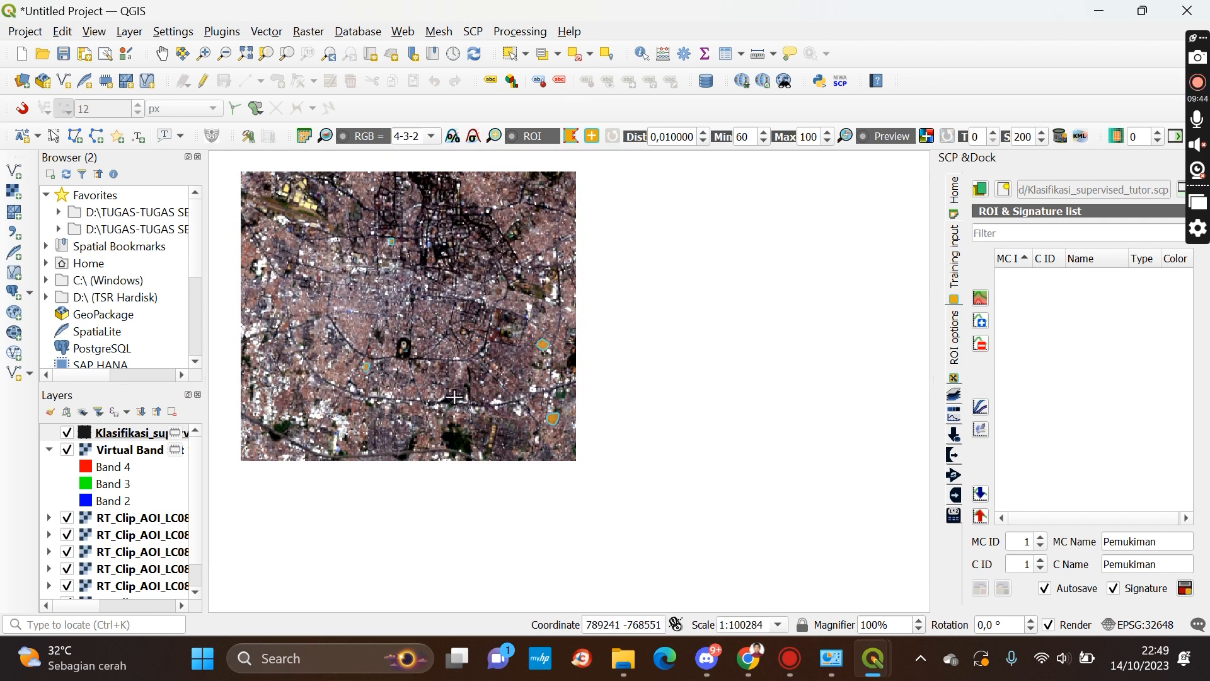
scroll(325, 271, up, 1)
scroll(239, 258, down, 2)
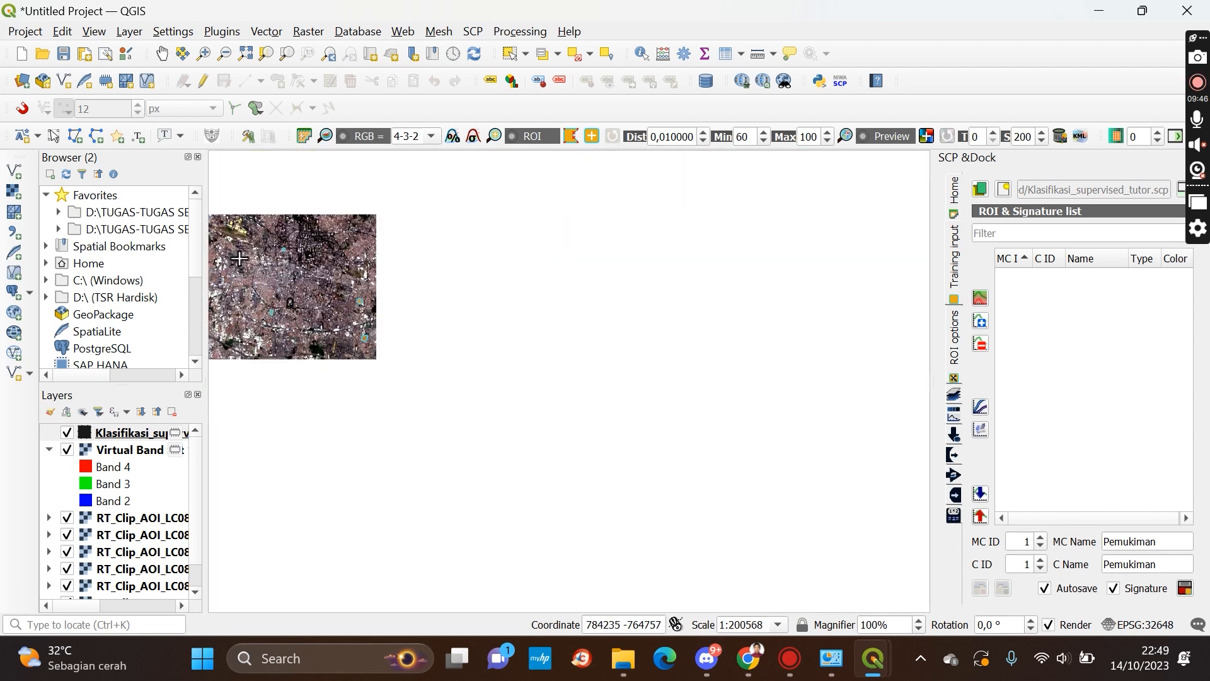
click(162, 54)
drag(267, 280, 448, 334)
scroll(519, 275, up, 3)
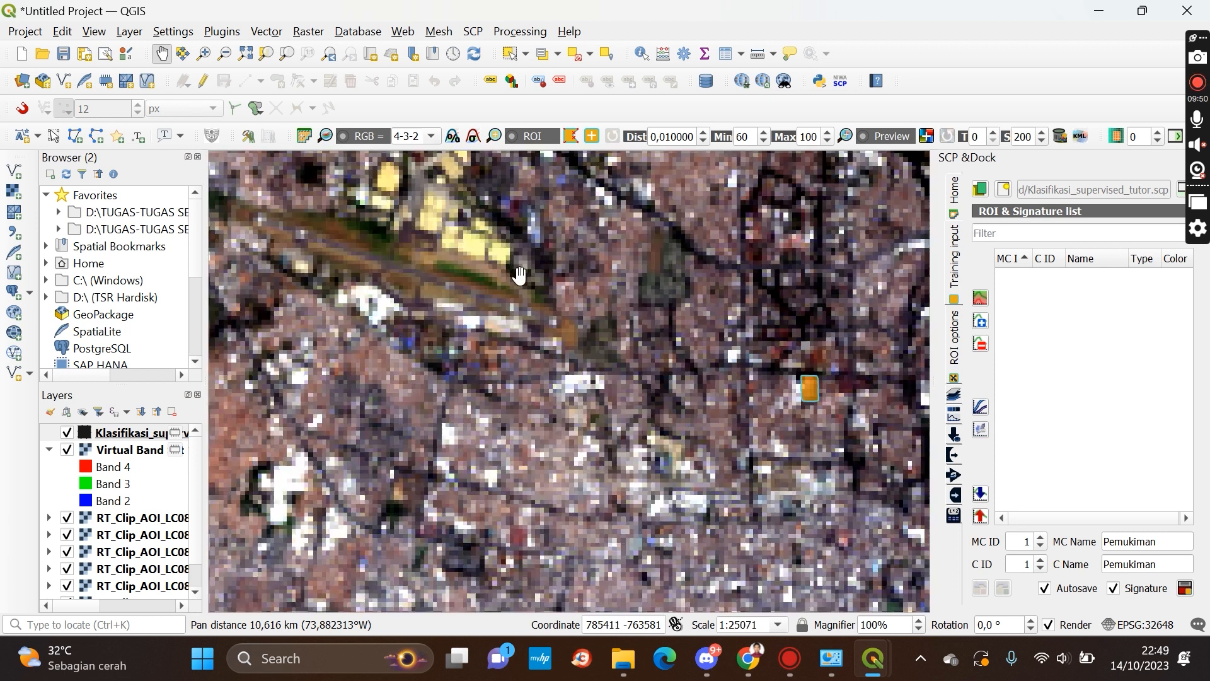
drag(680, 200, 504, 324)
scroll(505, 323, up, 1)
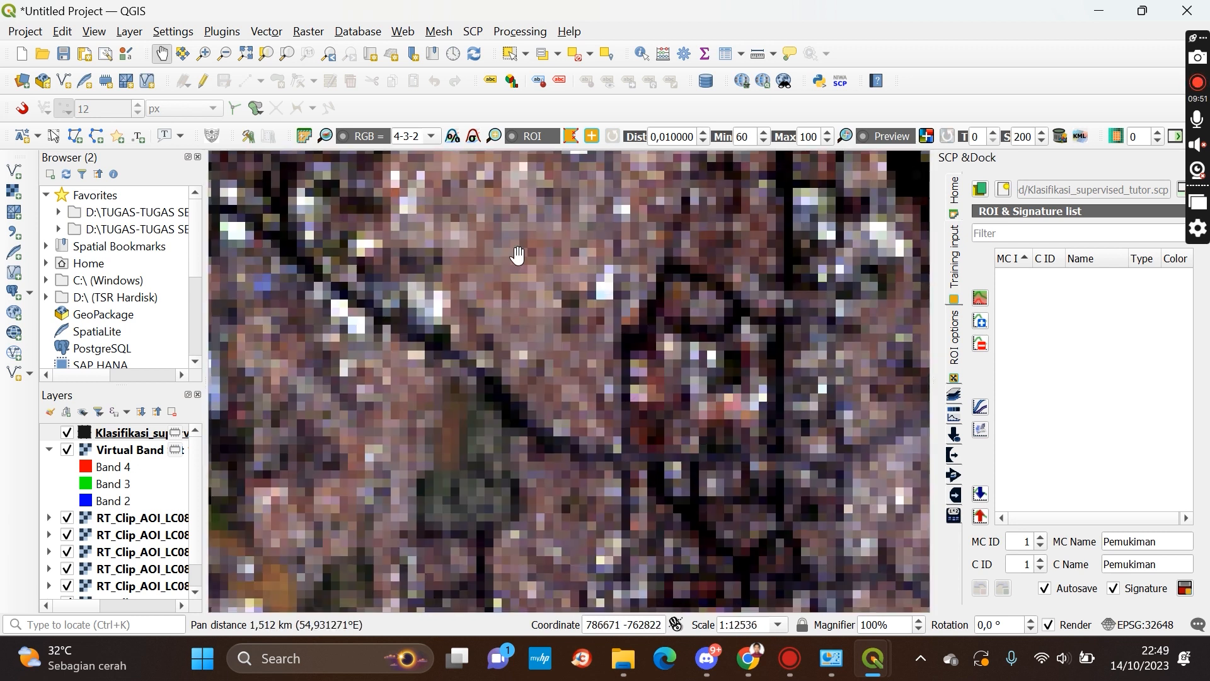
drag(517, 255, 496, 346)
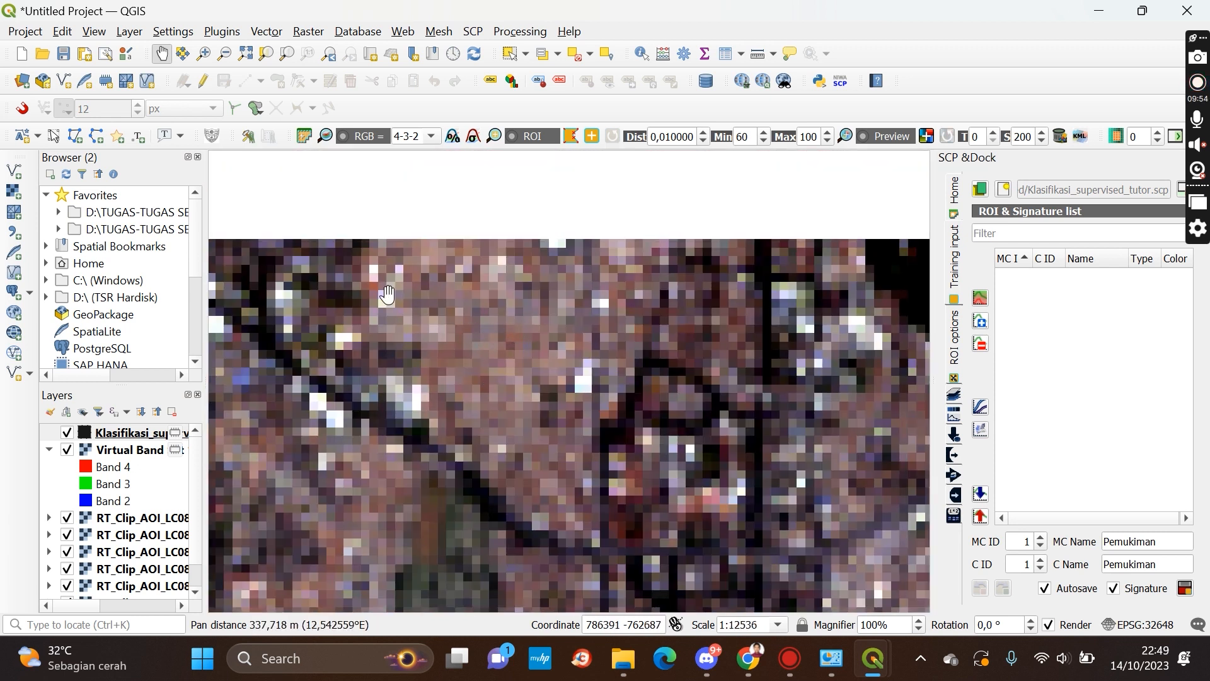
click(570, 137)
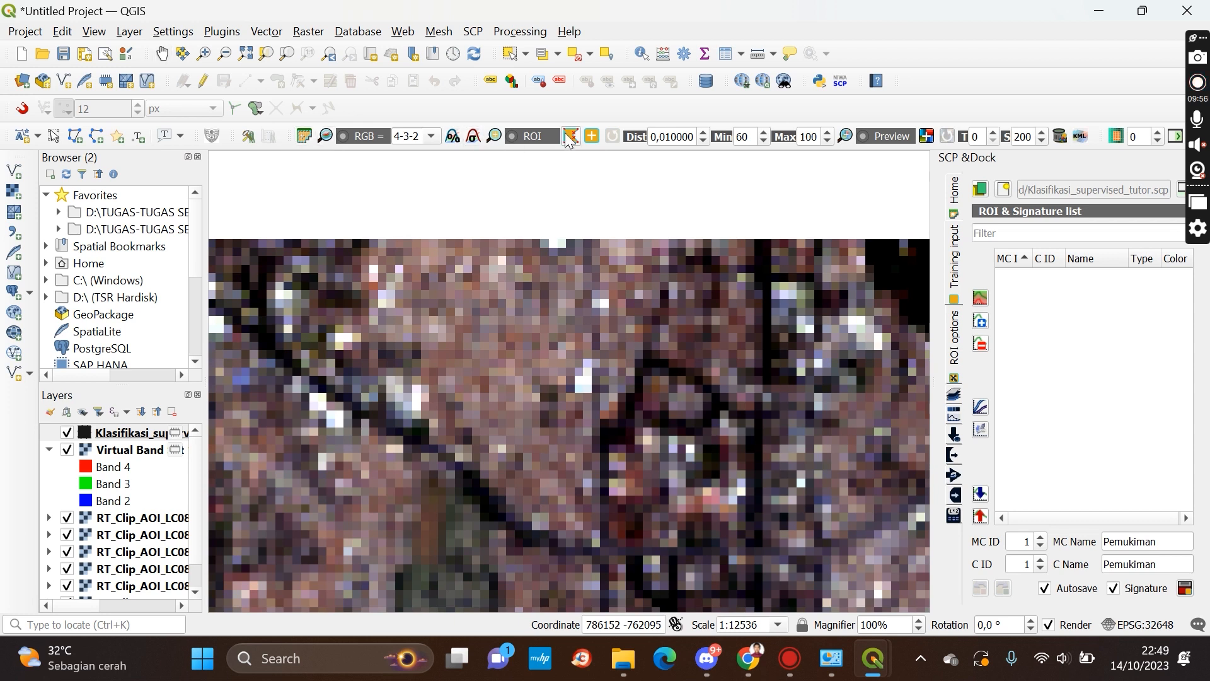
click(442, 293)
click(434, 324)
click(433, 352)
click(453, 371)
click(493, 383)
click(521, 369)
click(528, 343)
click(523, 319)
click(501, 292)
right_click(484, 284)
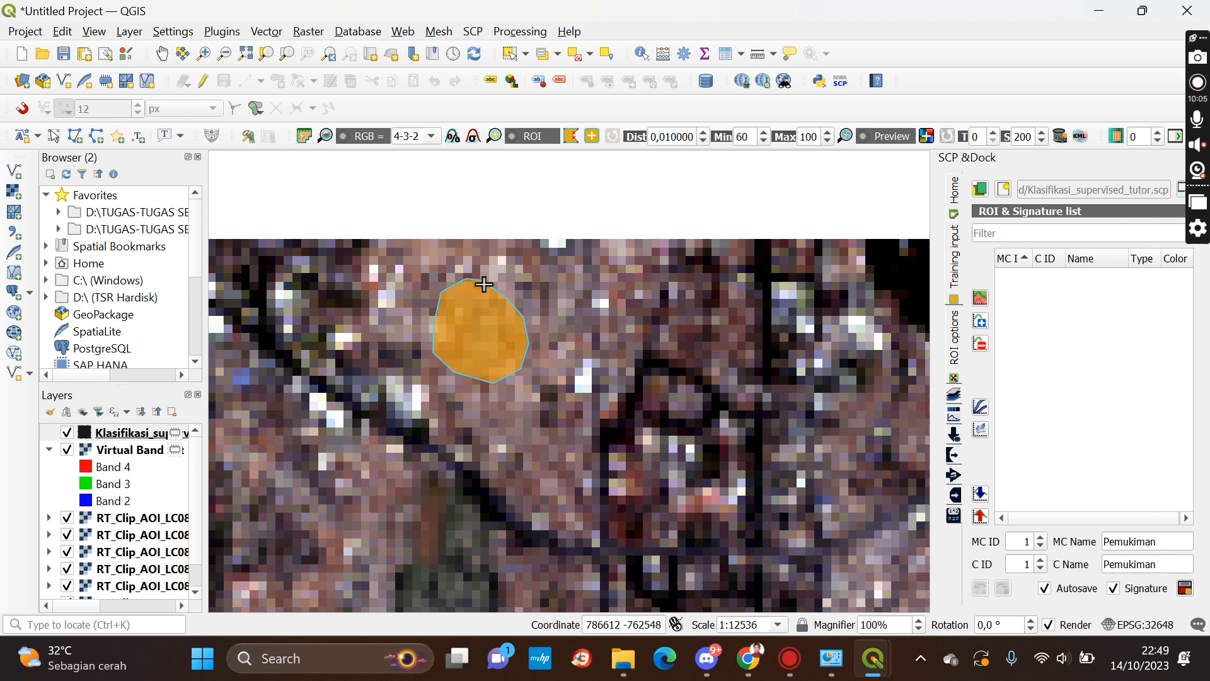
Save the temporary ROI polygons to the training input as the Pemukiman class
scroll(489, 315, down, 3)
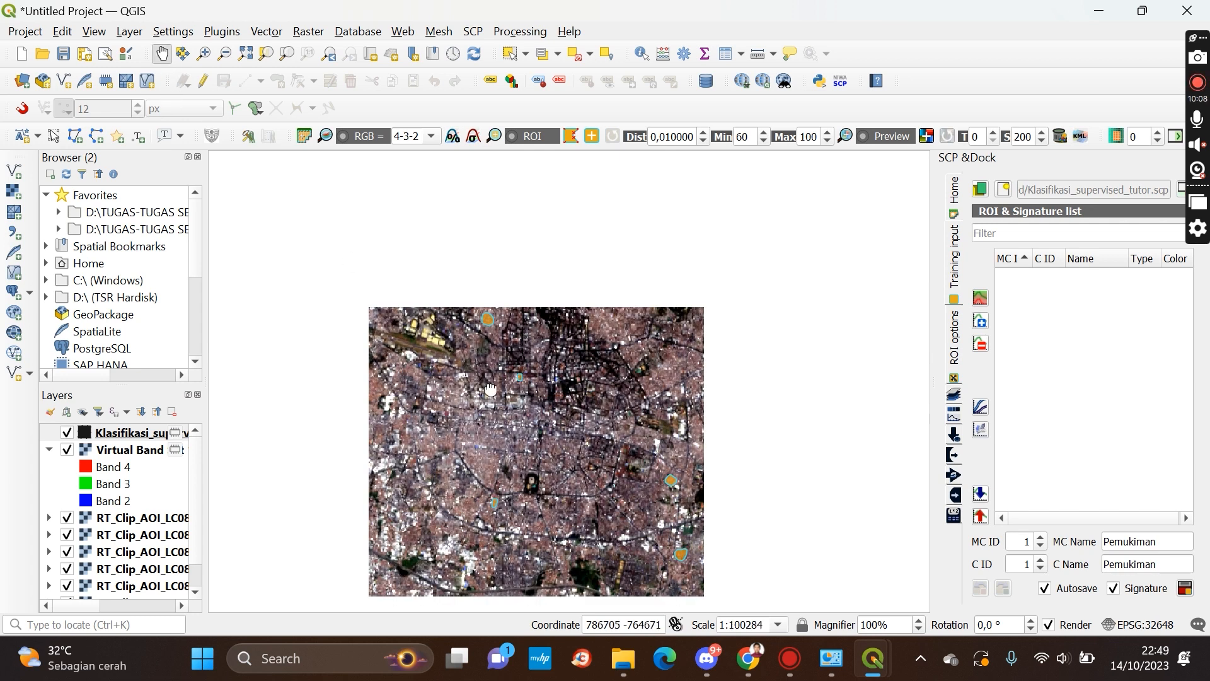
drag(487, 384, 415, 286)
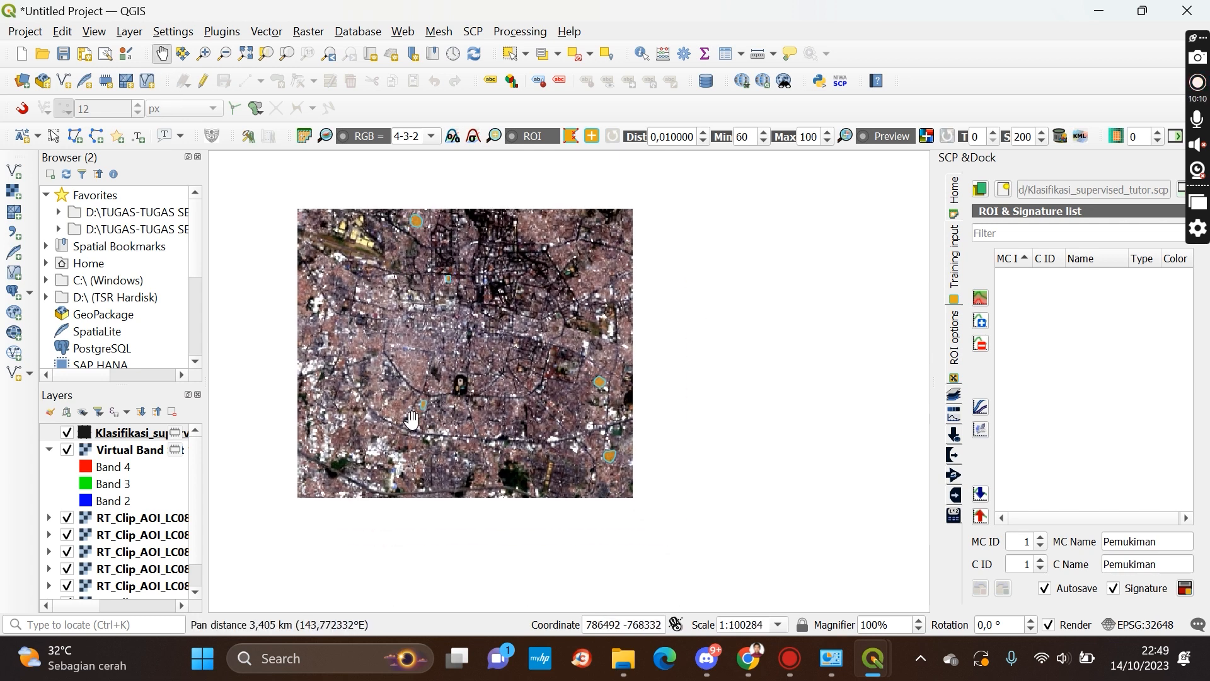
drag(480, 380, 600, 445)
scroll(609, 417, up, 1)
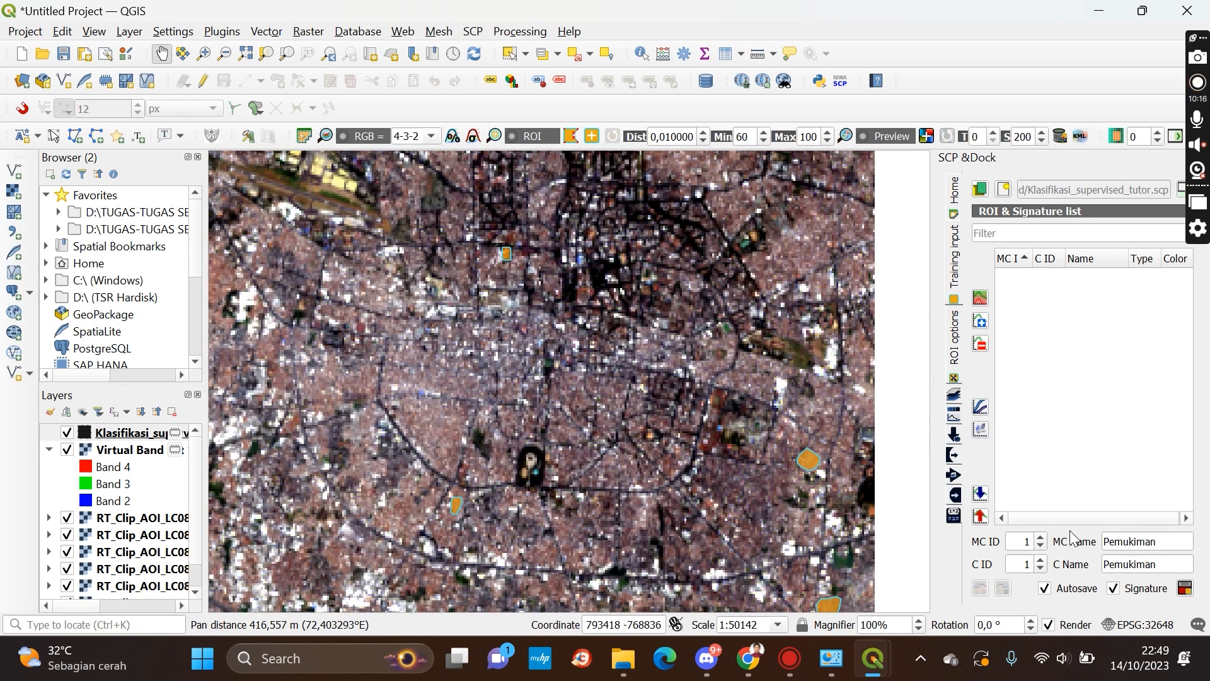
click(1185, 588)
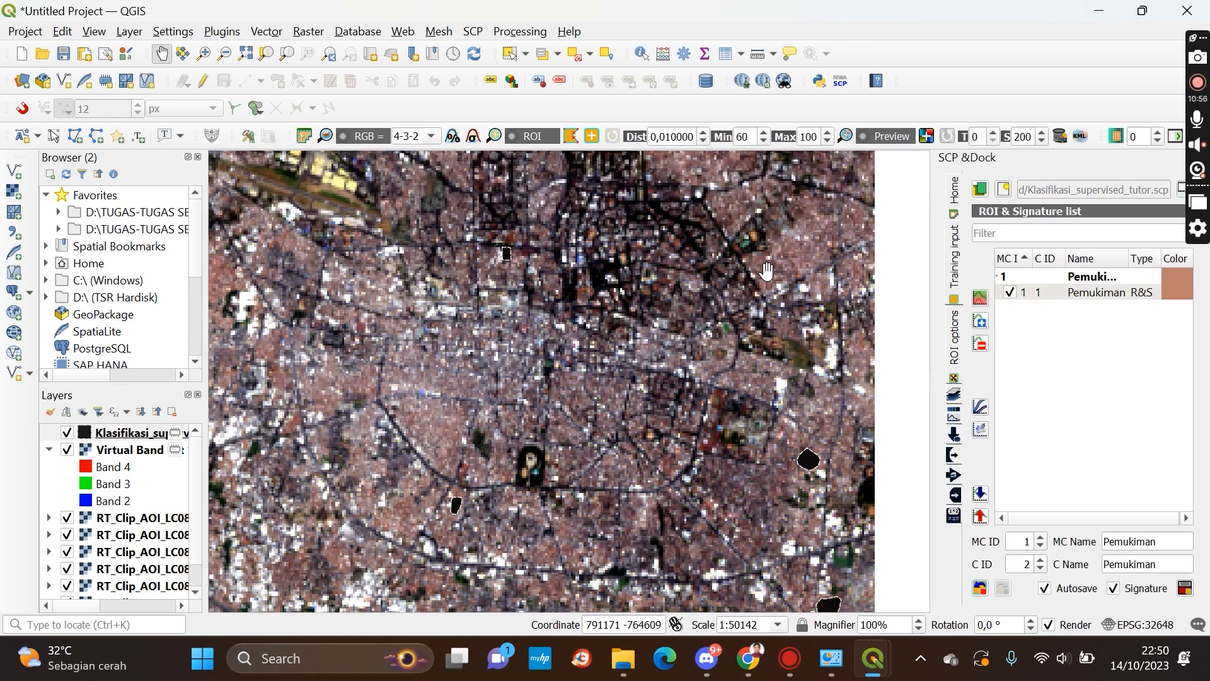
drag(1204, 38, 1202, 254)
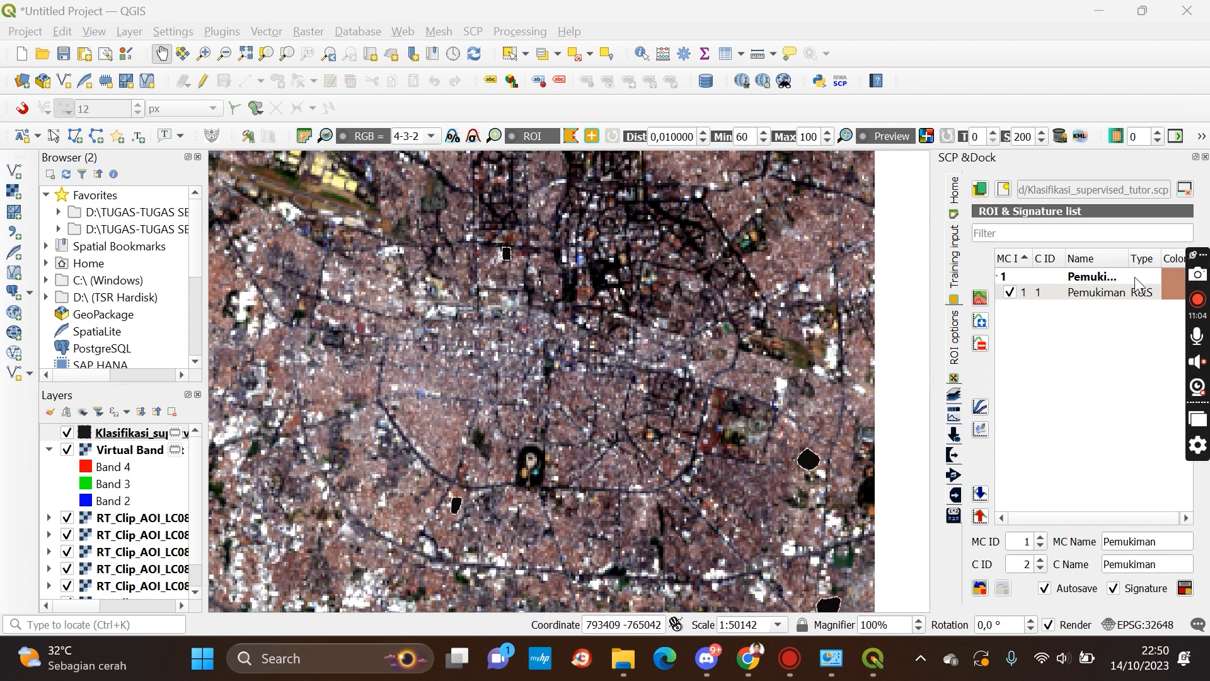
drag(1195, 255, 1195, 292)
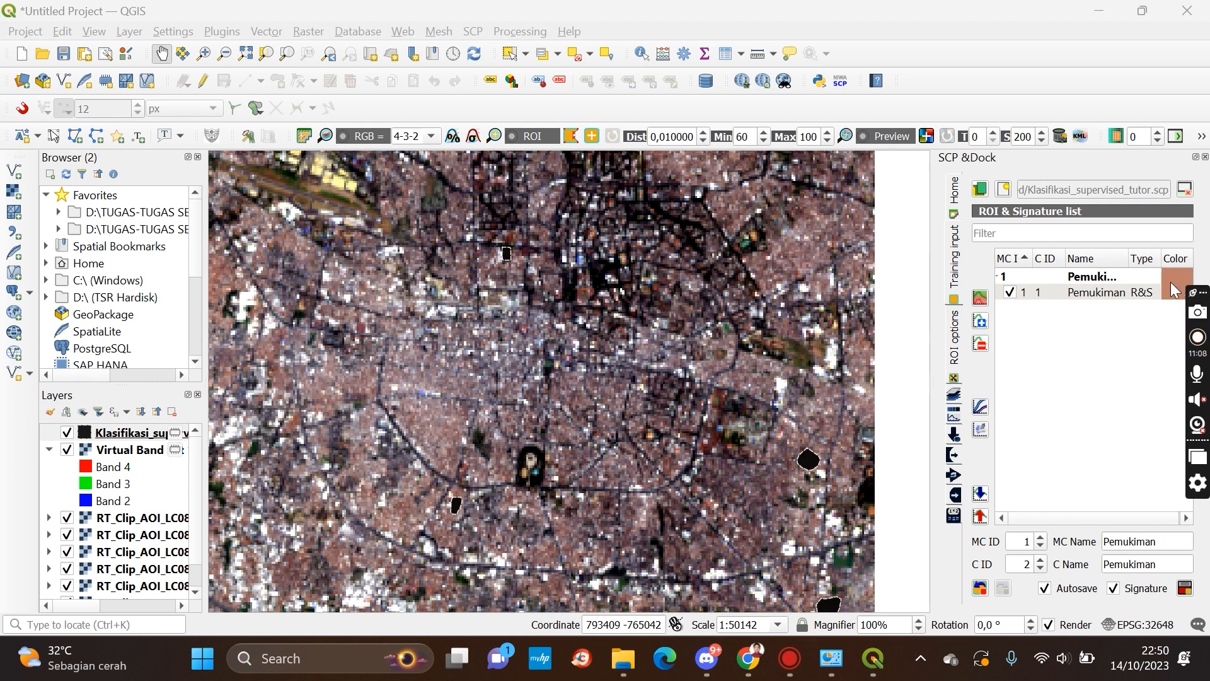
drag(1202, 292, 1201, 11)
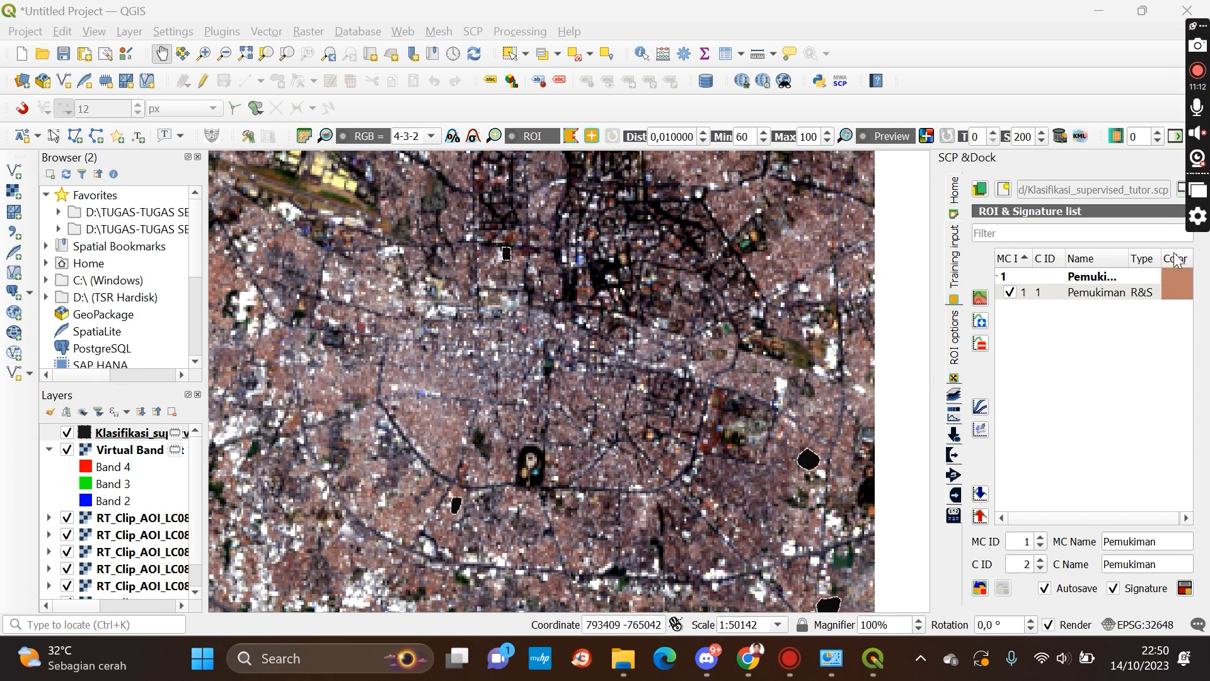
Pan and zoom around the AOI and the training layer to inspect the saved settlement ROIs
drag(616, 256, 651, 357)
drag(556, 363, 543, 316)
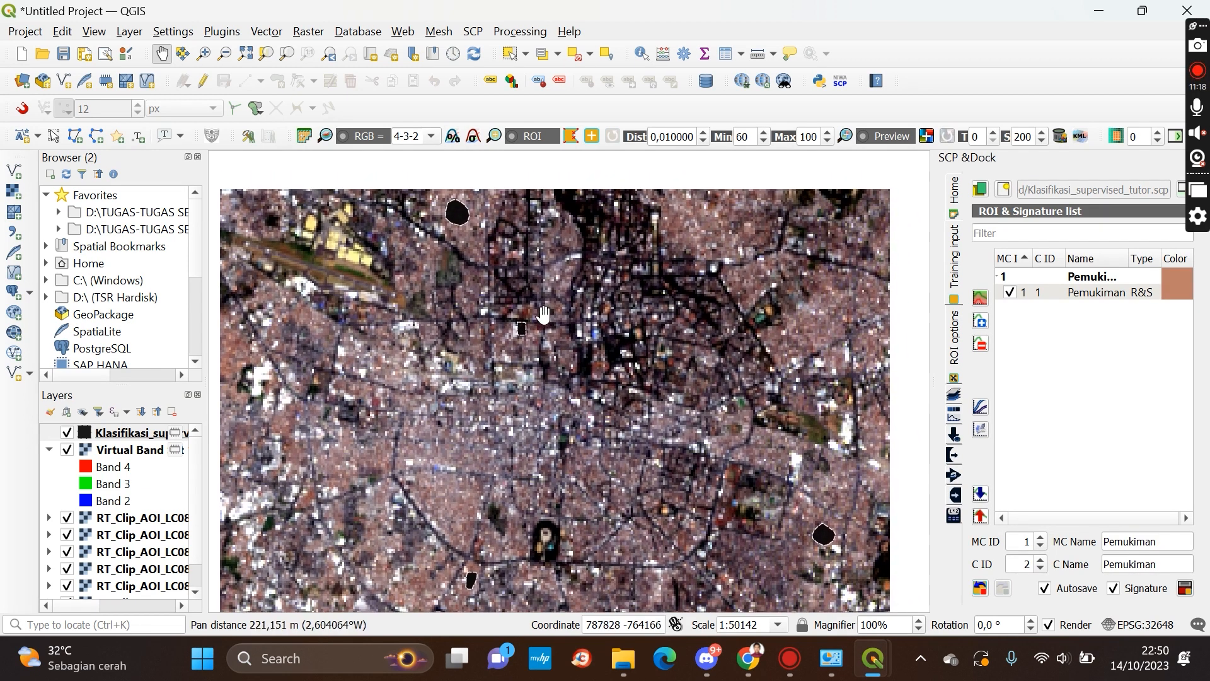
drag(744, 378, 718, 335)
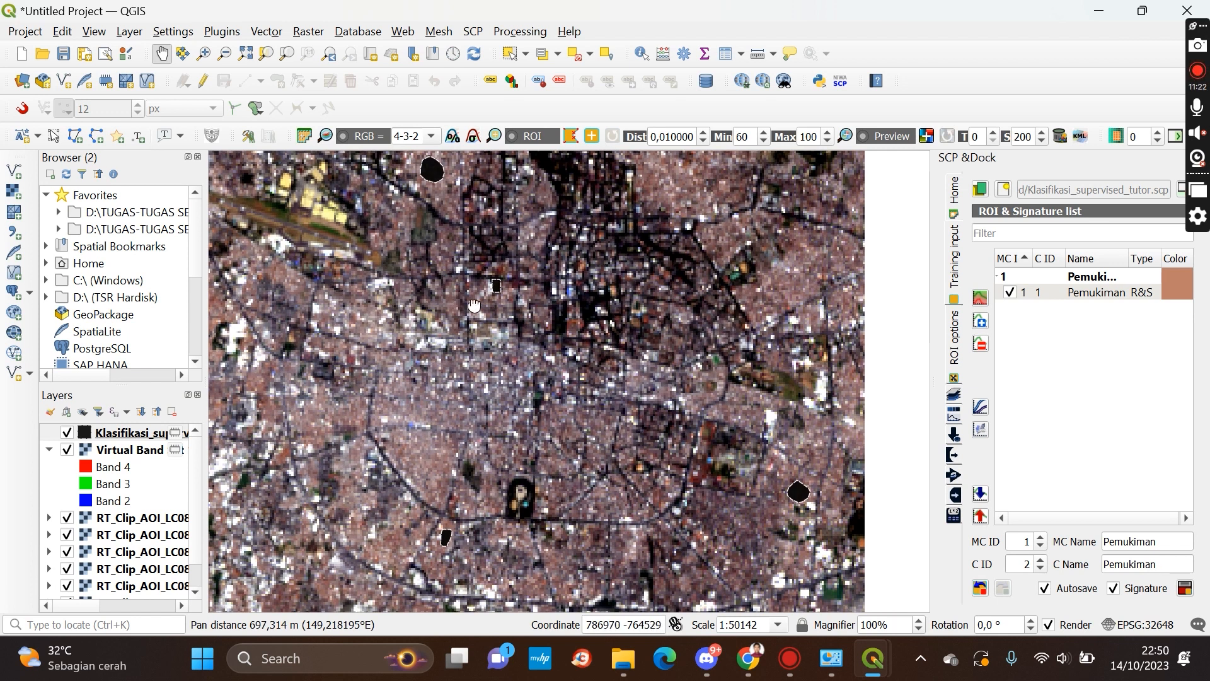
drag(457, 301, 603, 347)
scroll(463, 290, up, 1)
drag(437, 264, 493, 362)
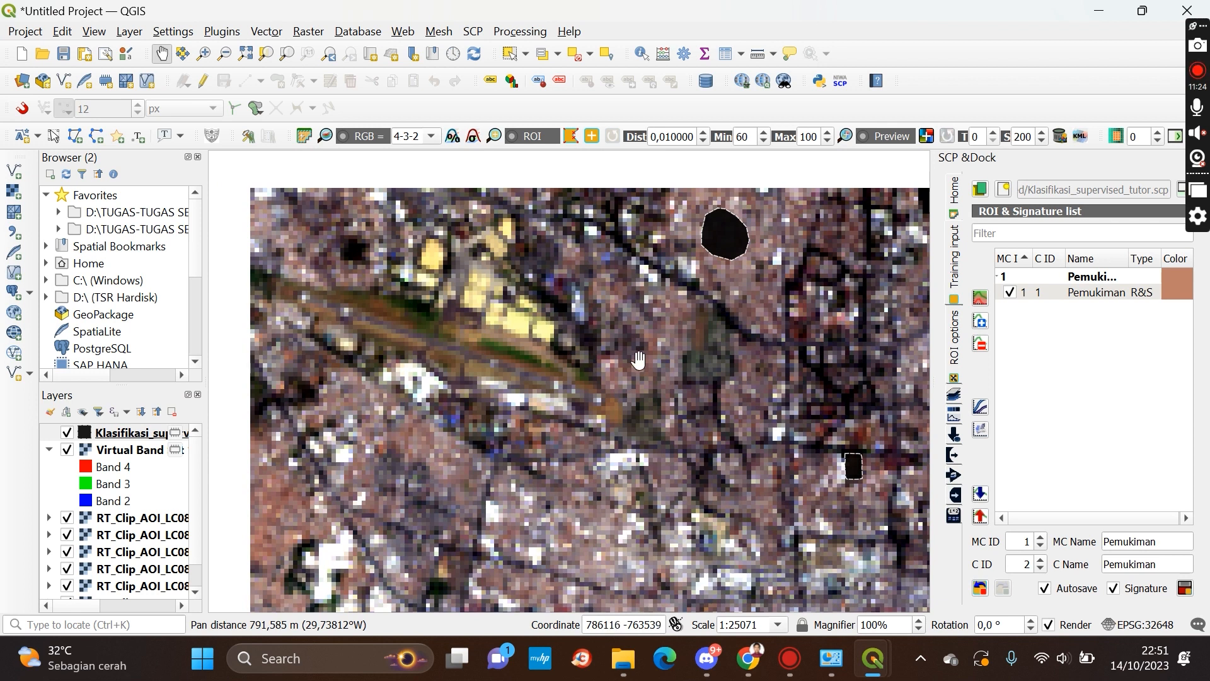
scroll(581, 371, up, 1)
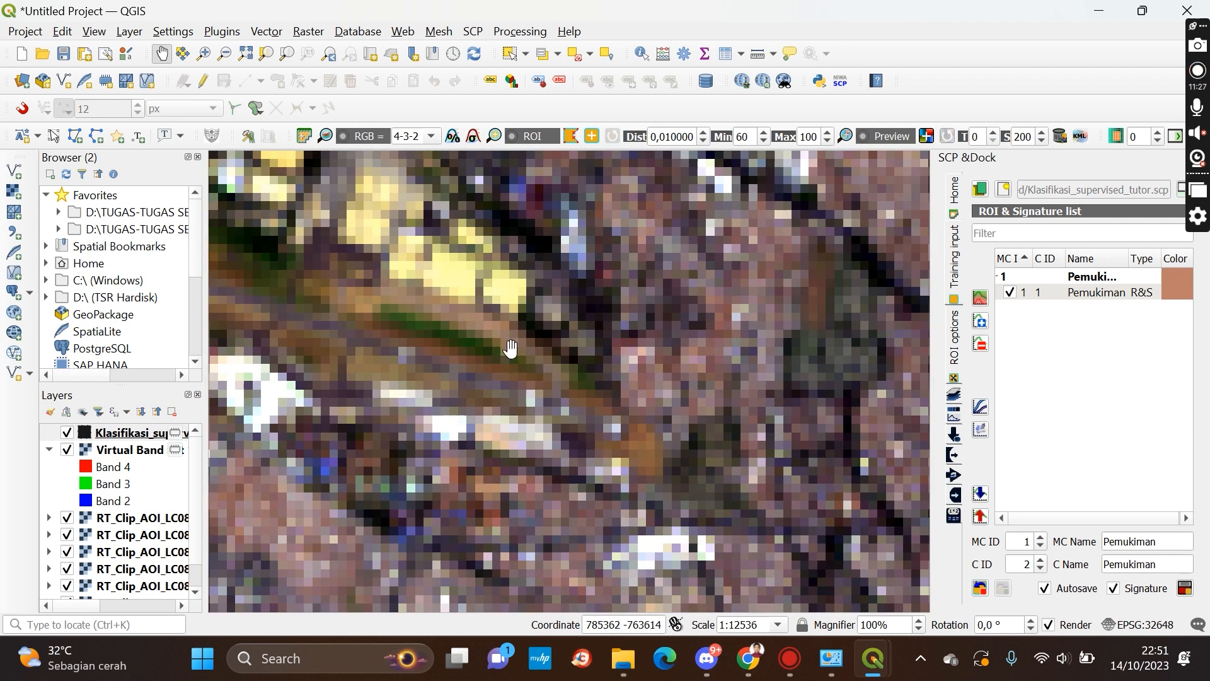
scroll(512, 347, up, 1)
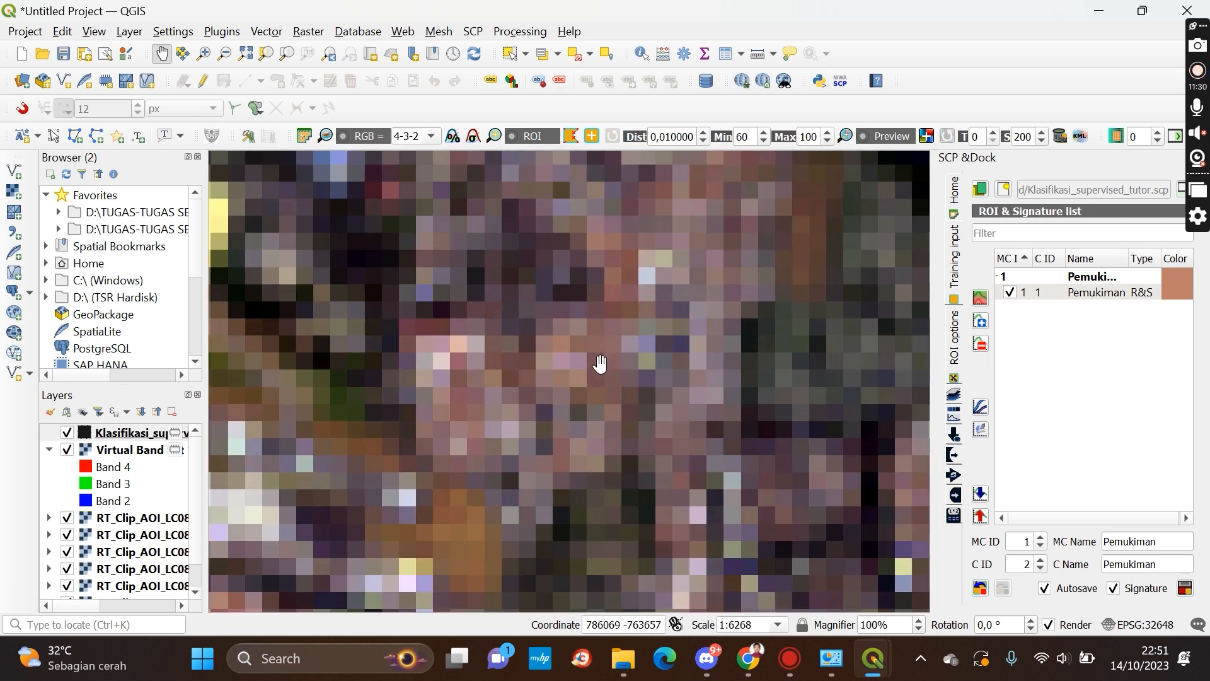
scroll(659, 277, down, 1)
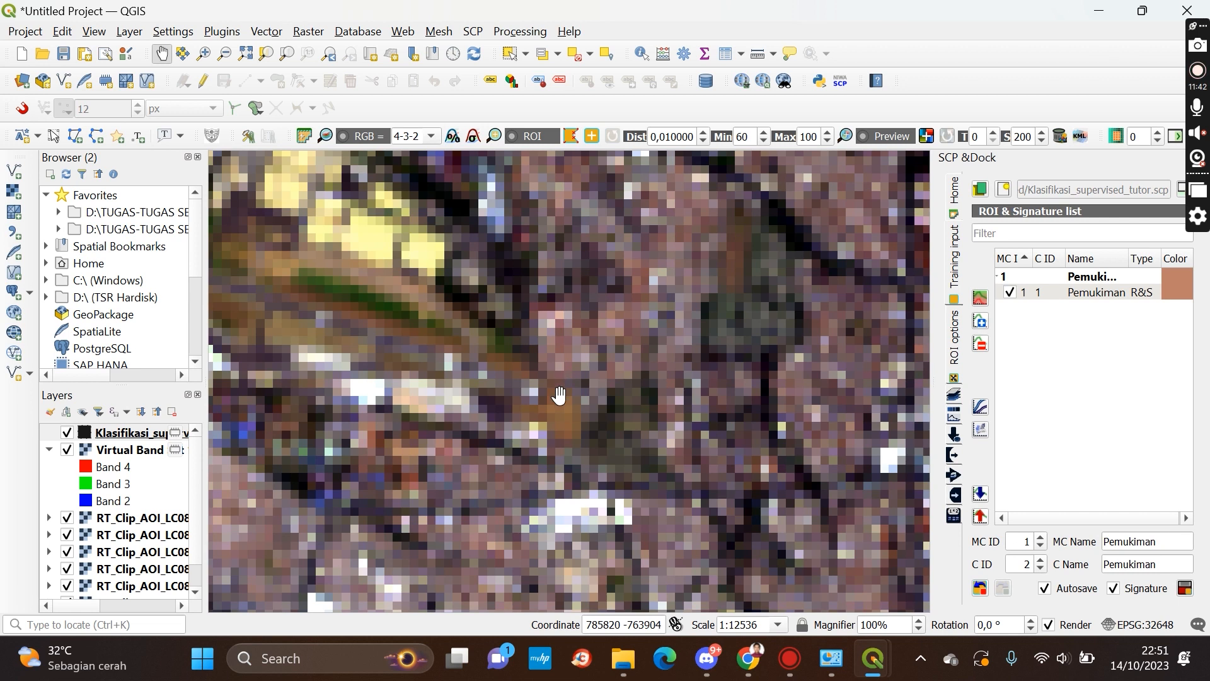
scroll(565, 404, up, 1)
scroll(565, 404, down, 1)
scroll(559, 360, down, 2)
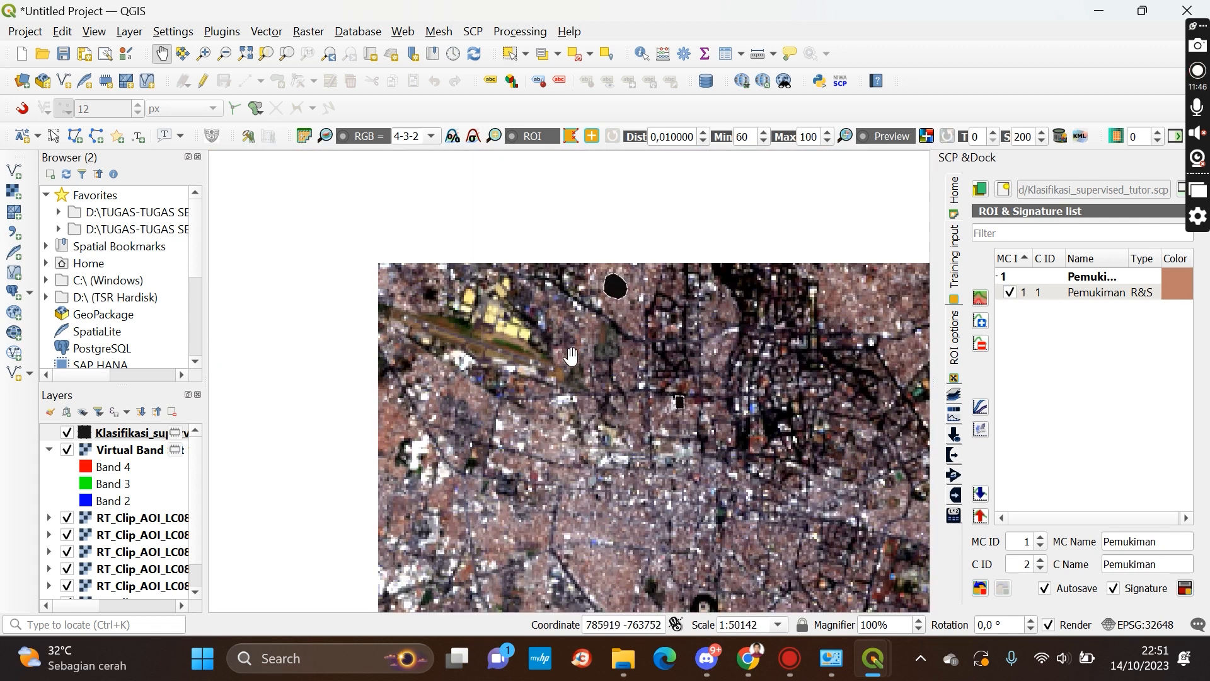
drag(659, 425, 507, 315)
scroll(591, 391, down, 1)
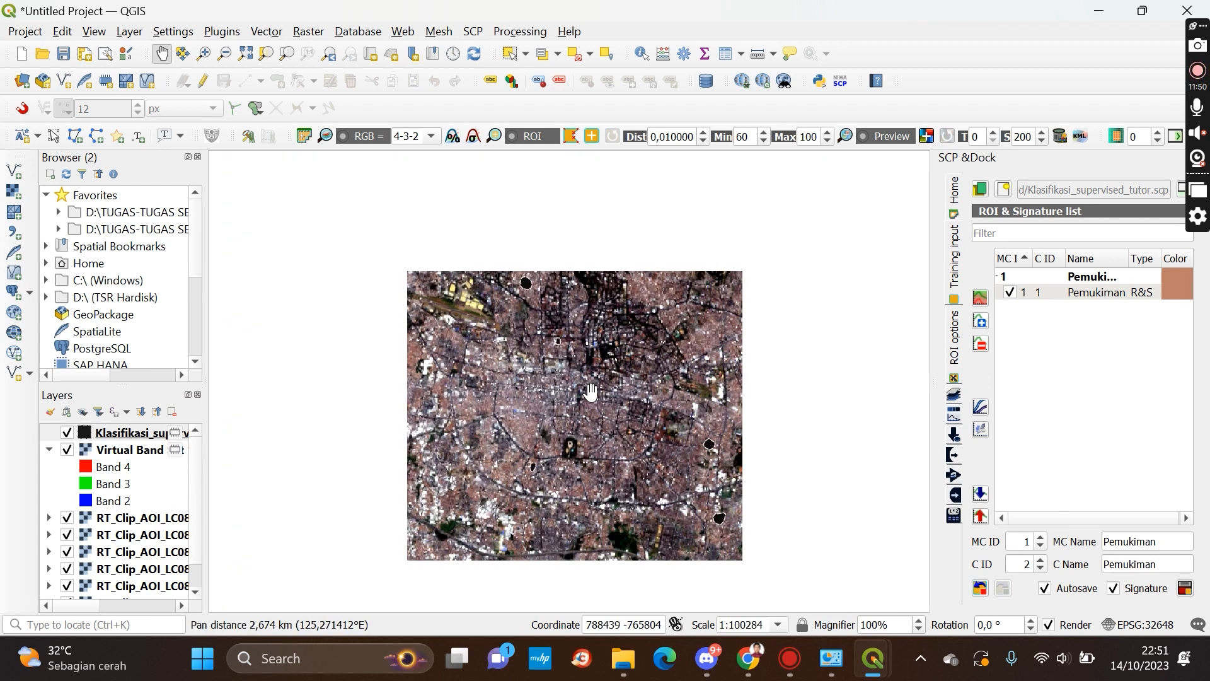
drag(579, 414, 598, 372)
scroll(579, 423, up, 1)
scroll(579, 423, up, 2)
drag(365, 428, 607, 414)
scroll(607, 414, up, 1)
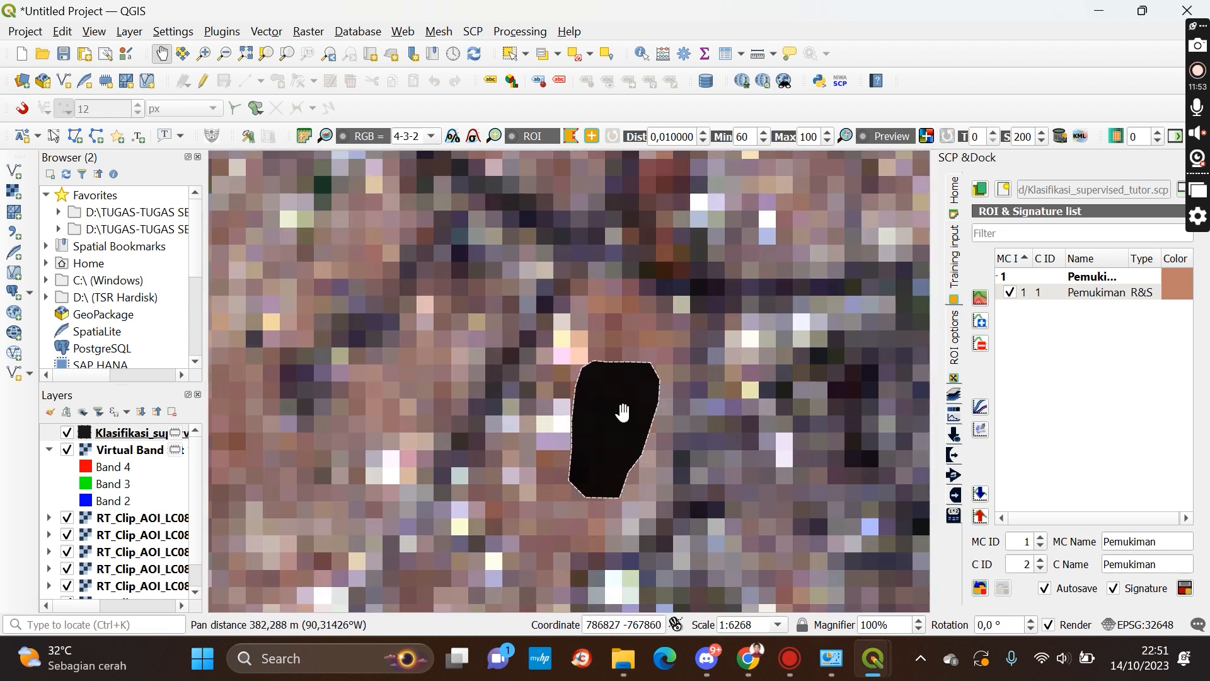
scroll(617, 414, down, 2)
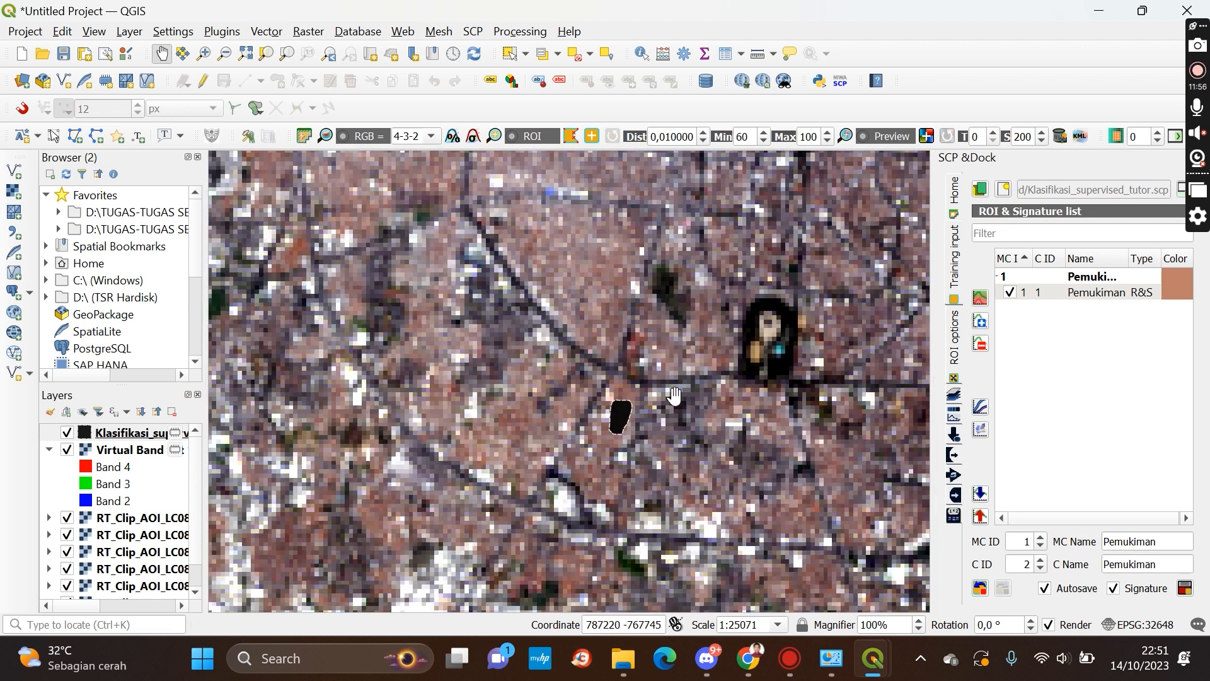
scroll(636, 403, down, 2)
drag(644, 398, 603, 405)
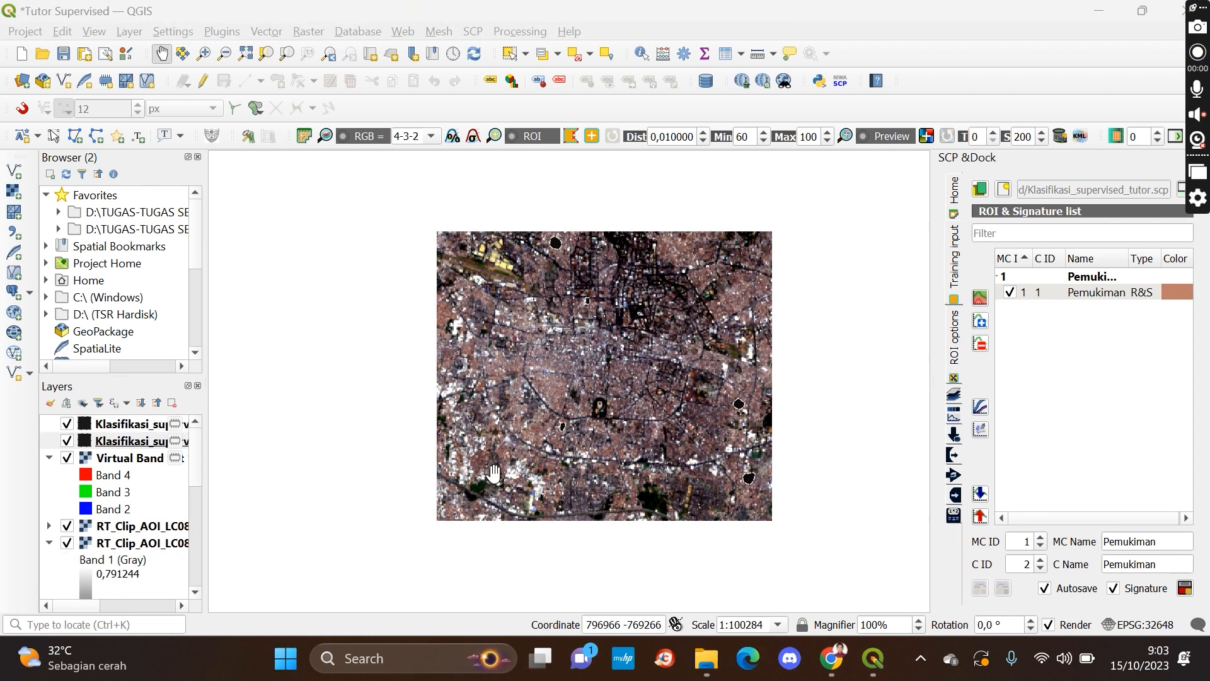
click(134, 444)
scroll(561, 243, up, 2)
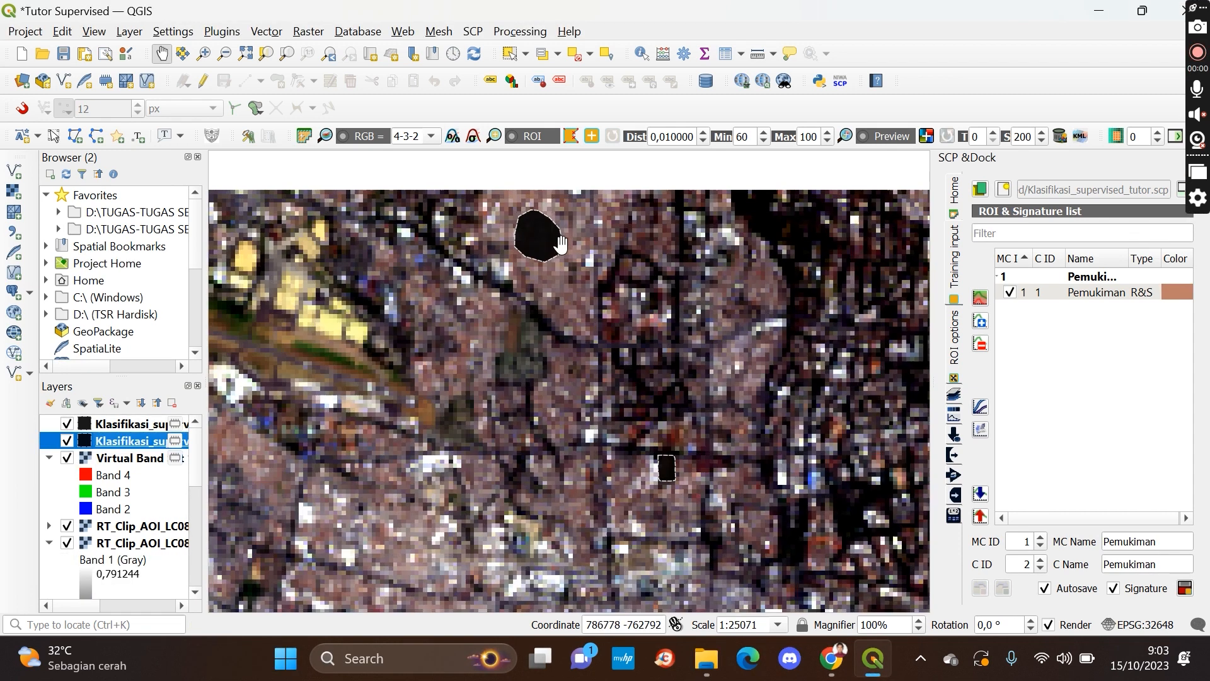
Pan and zoom around the AOI to inspect the existing ROIs over the built-up areas
scroll(560, 243, down, 2)
scroll(560, 243, up, 1)
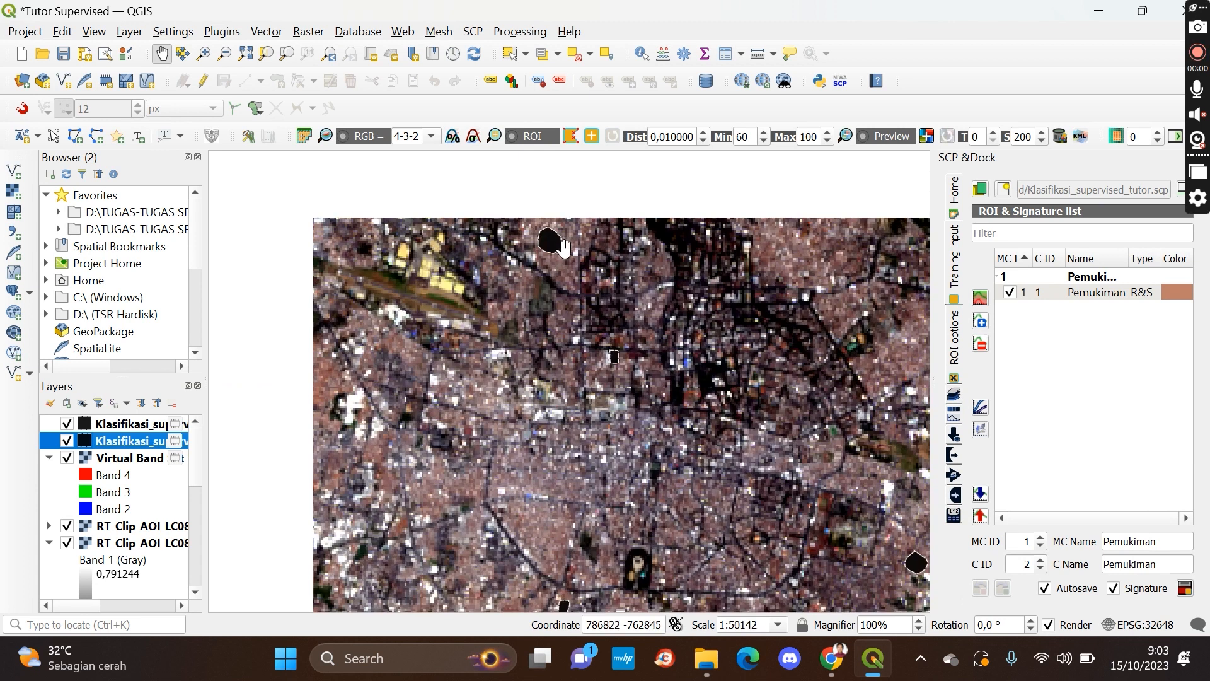
scroll(588, 344, down, 1)
drag(696, 441, 667, 366)
scroll(667, 367, up, 1)
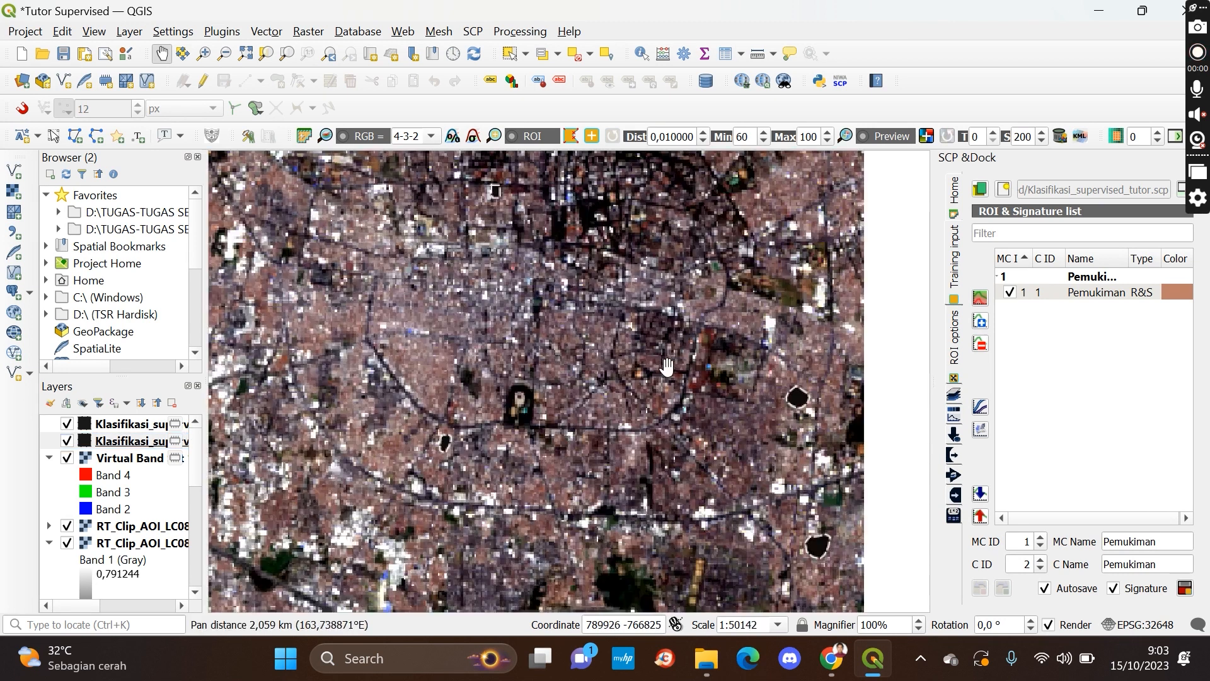
drag(569, 318, 669, 470)
scroll(695, 415, down, 1)
scroll(624, 354, up, 1)
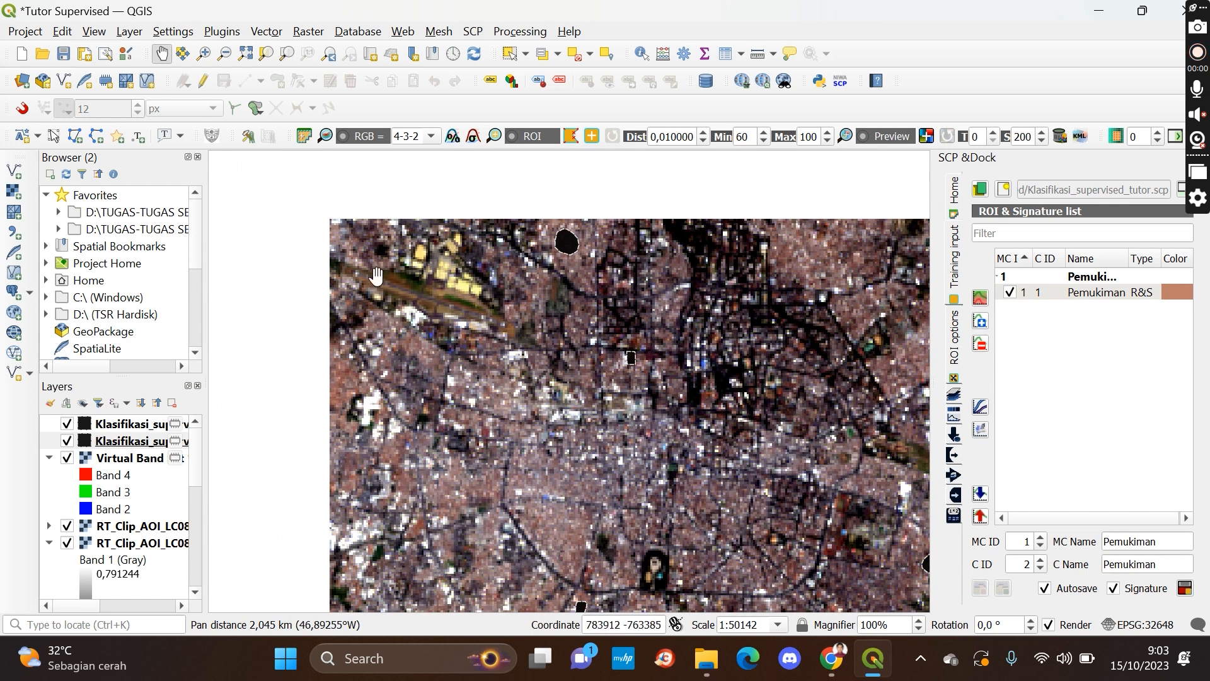
drag(705, 387, 661, 366)
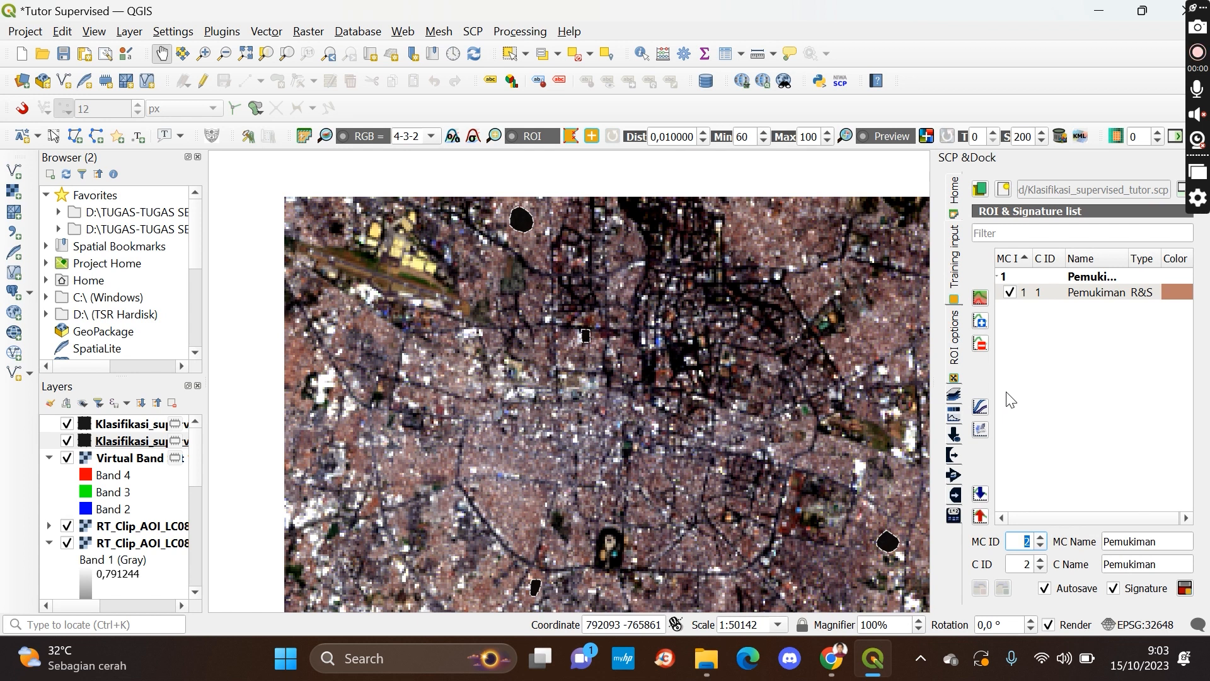
drag(767, 409, 714, 380)
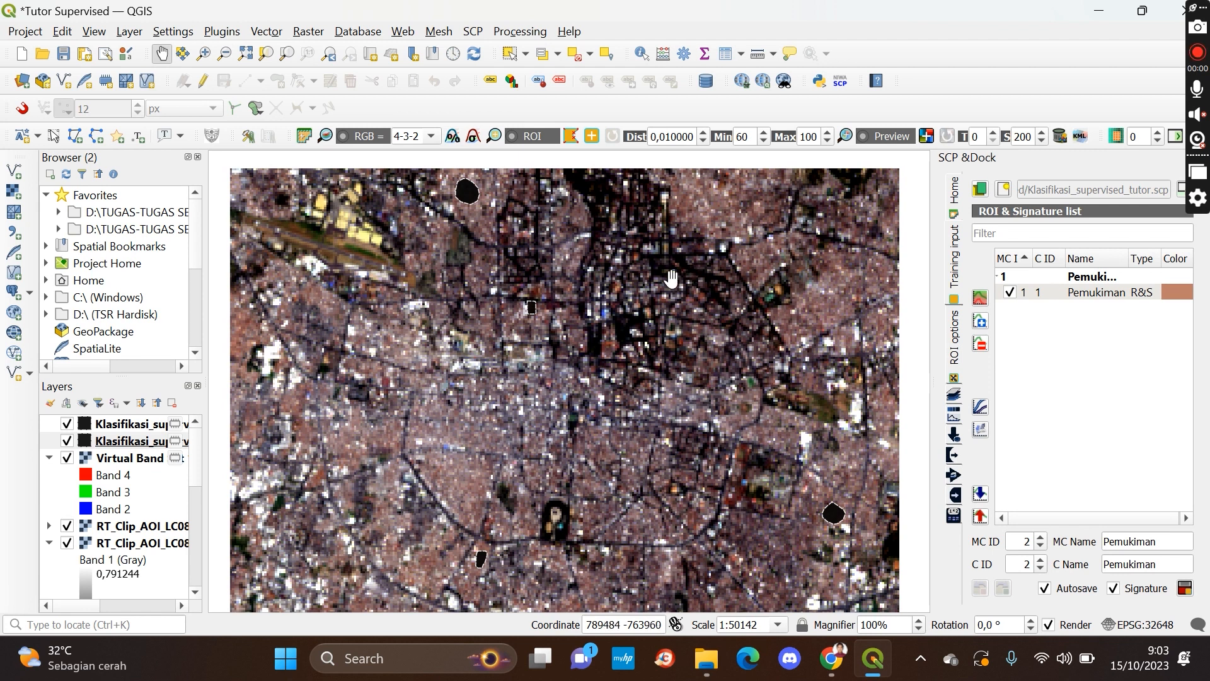
Set the macroclass ID to 1 and draw a settlement ROI polygon over a built-up area northeast of the centre
click(1041, 546)
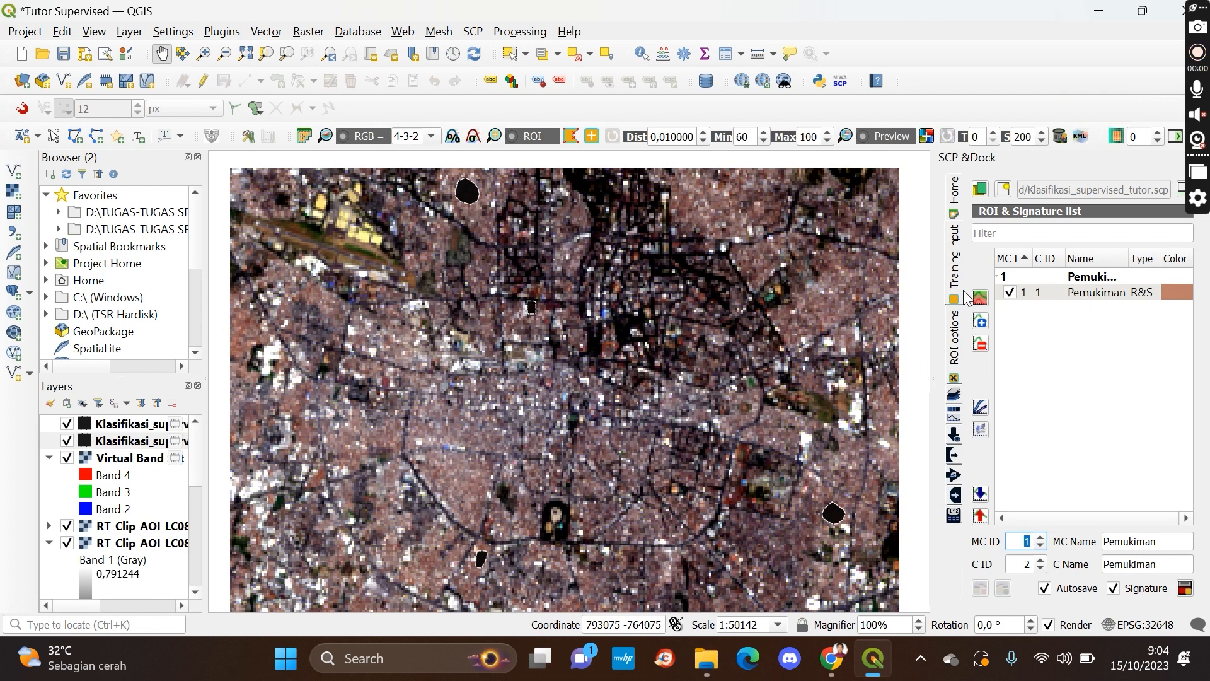
click(572, 139)
scroll(676, 400, up, 1)
scroll(819, 306, up, 1)
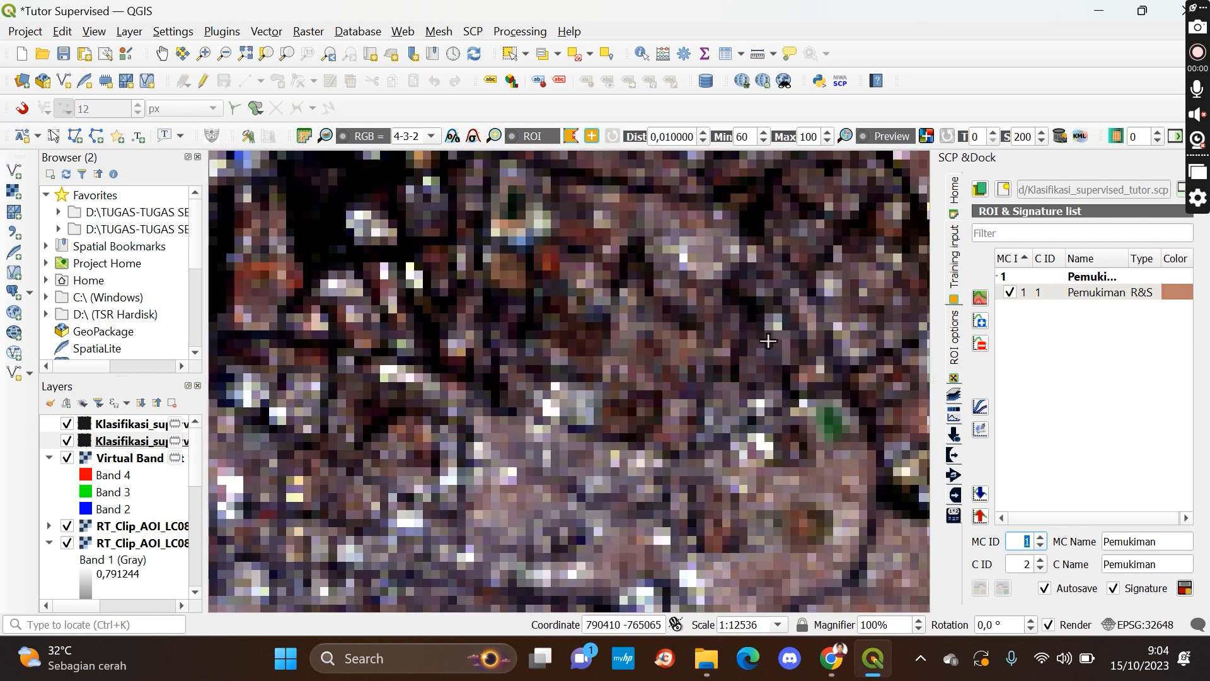
click(673, 305)
click(644, 310)
click(626, 345)
click(612, 377)
click(611, 405)
click(638, 421)
click(680, 423)
click(727, 396)
click(731, 357)
click(712, 333)
right_click(698, 325)
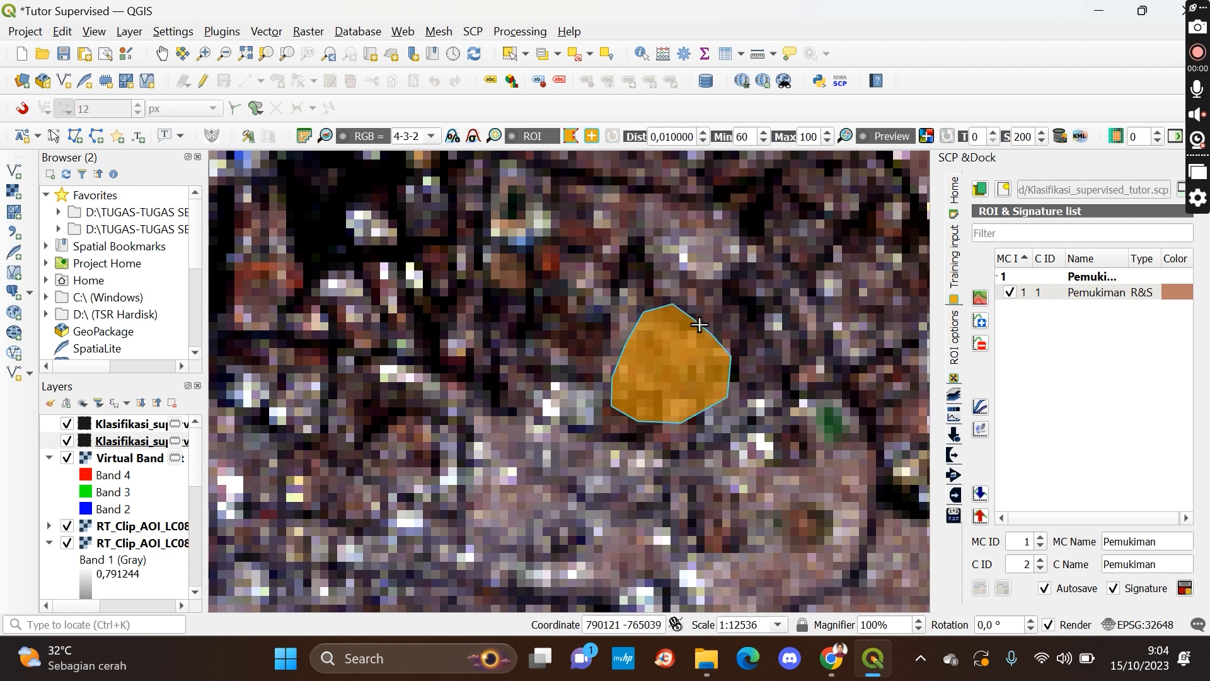
Draw another settlement ROI polygon over a built-up area on the western side of the AOI
scroll(713, 348, down, 3)
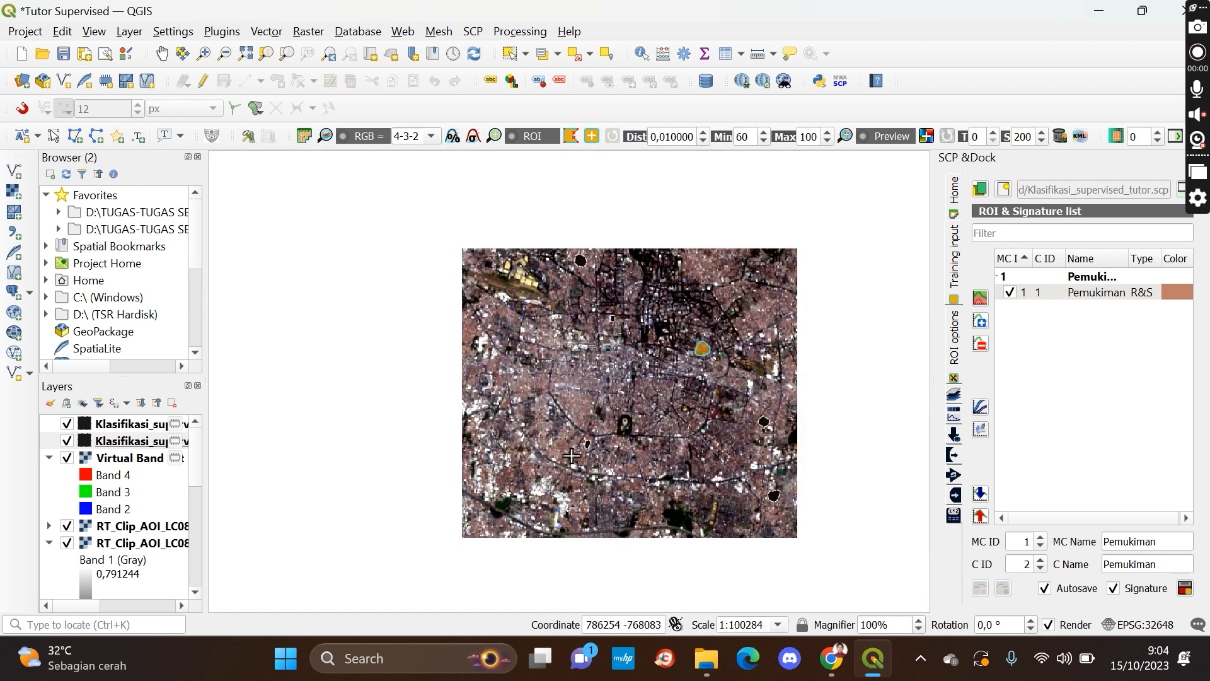
scroll(528, 453, up, 2)
scroll(553, 351, up, 1)
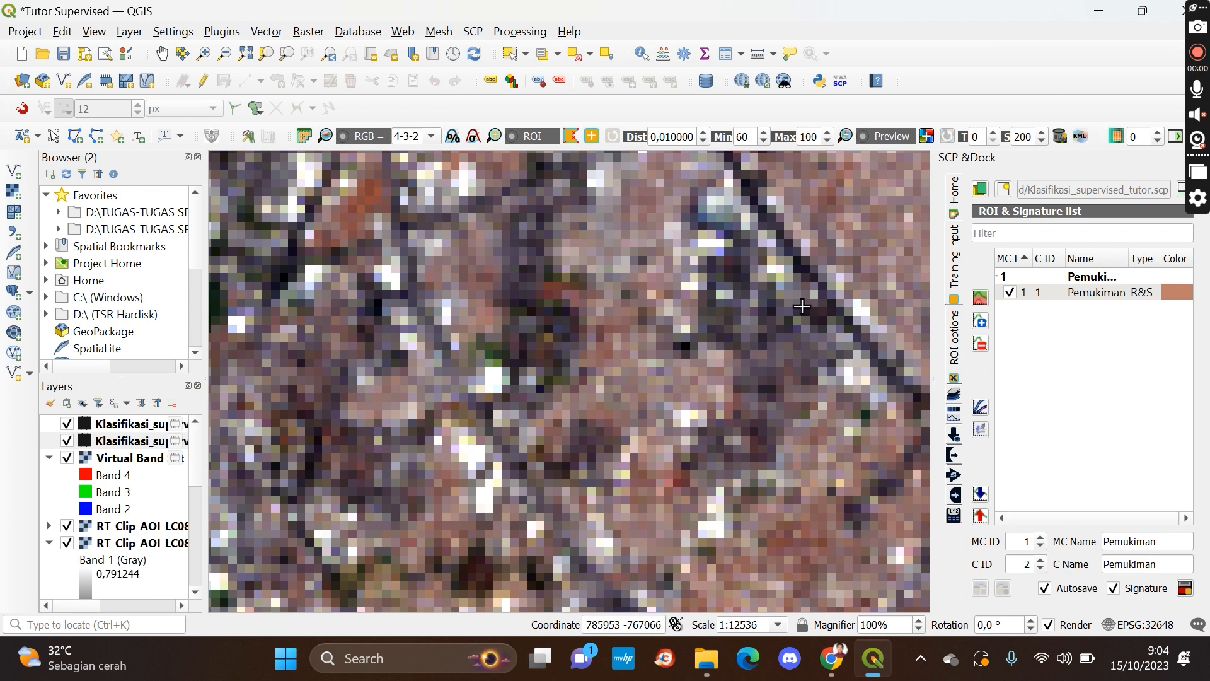
scroll(853, 379, down, 2)
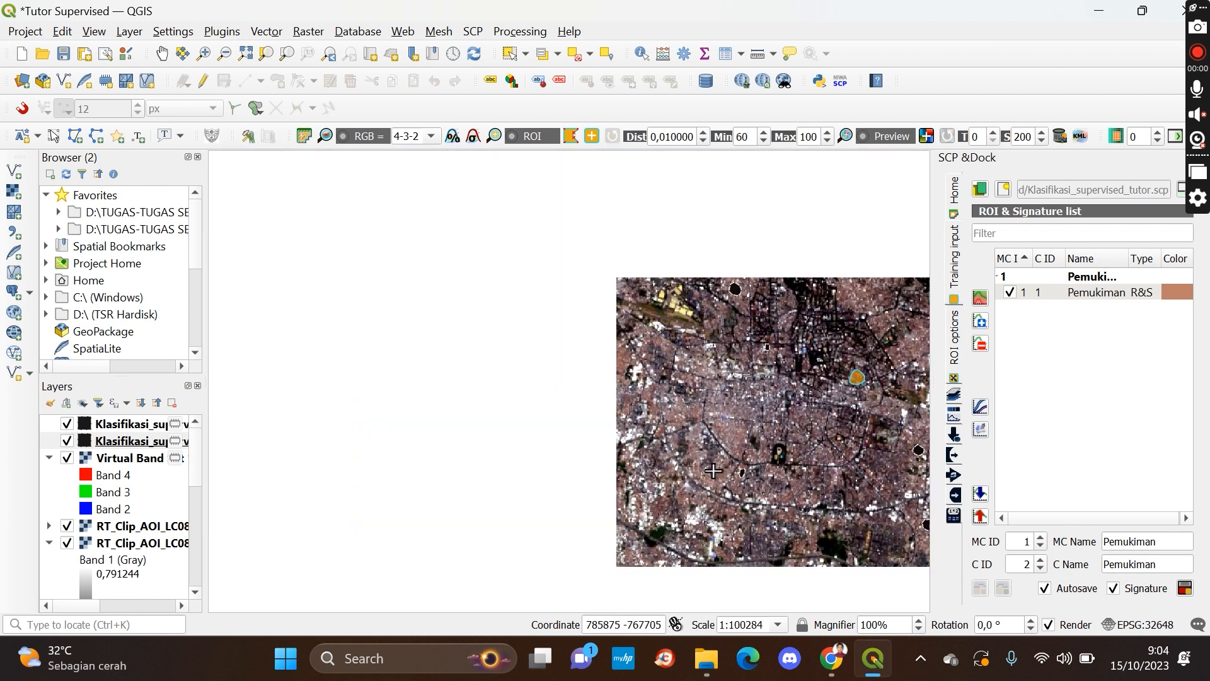
scroll(580, 480, up, 2)
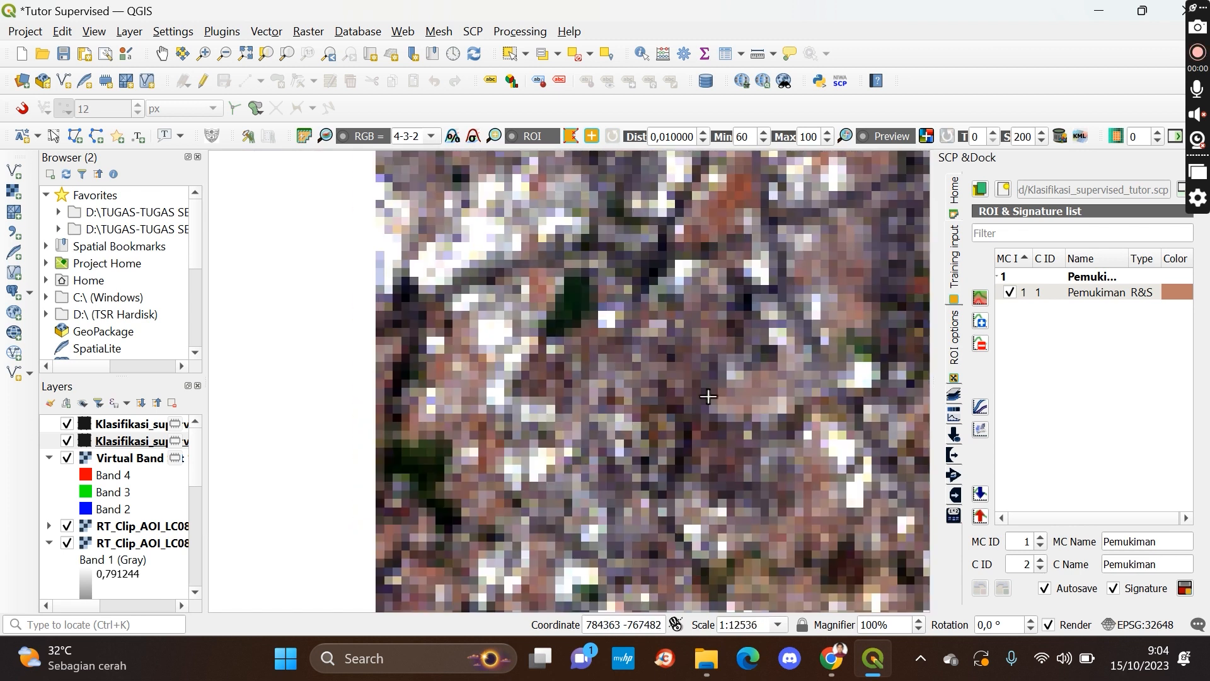
click(694, 309)
click(648, 328)
click(617, 356)
click(595, 394)
click(596, 440)
click(606, 472)
click(647, 480)
click(704, 474)
click(742, 451)
click(745, 383)
click(729, 339)
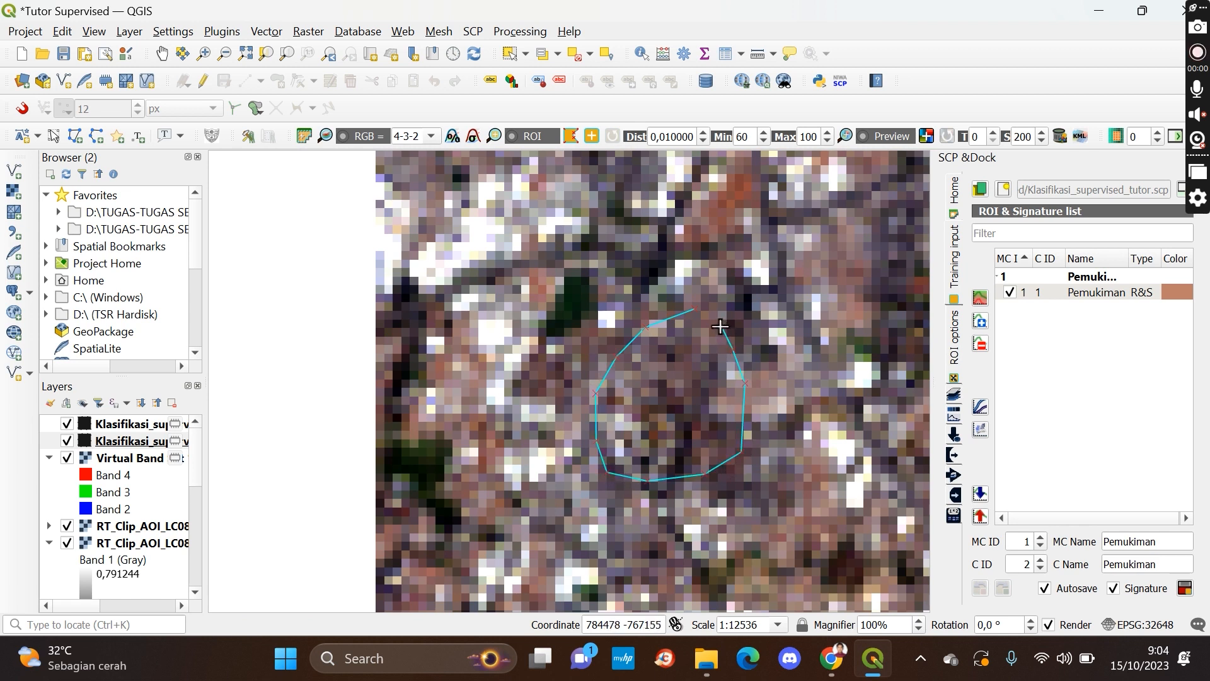
right_click(719, 325)
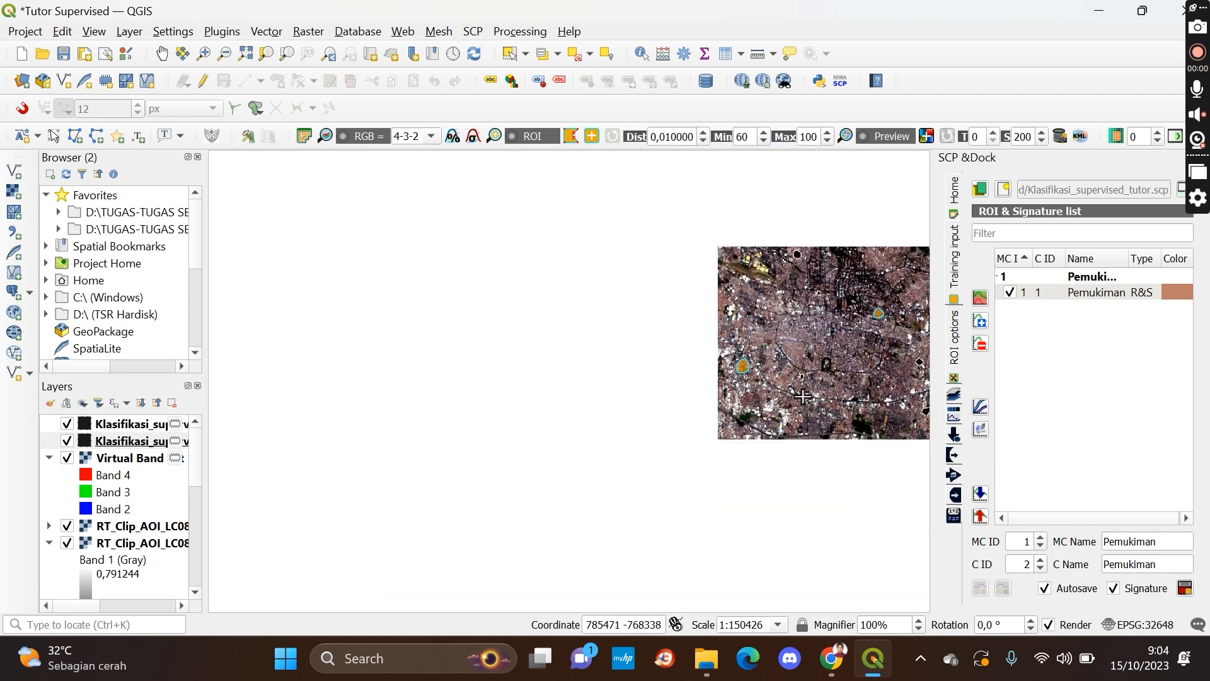
Draw a third settlement ROI polygon over a built-up area south of the centre, near the ring road
click(165, 62)
drag(769, 291, 471, 311)
scroll(505, 375, up, 4)
scroll(652, 477, down, 3)
drag(641, 401, 621, 323)
scroll(639, 384, down, 1)
scroll(676, 395, up, 2)
scroll(618, 377, up, 2)
scroll(618, 377, down, 1)
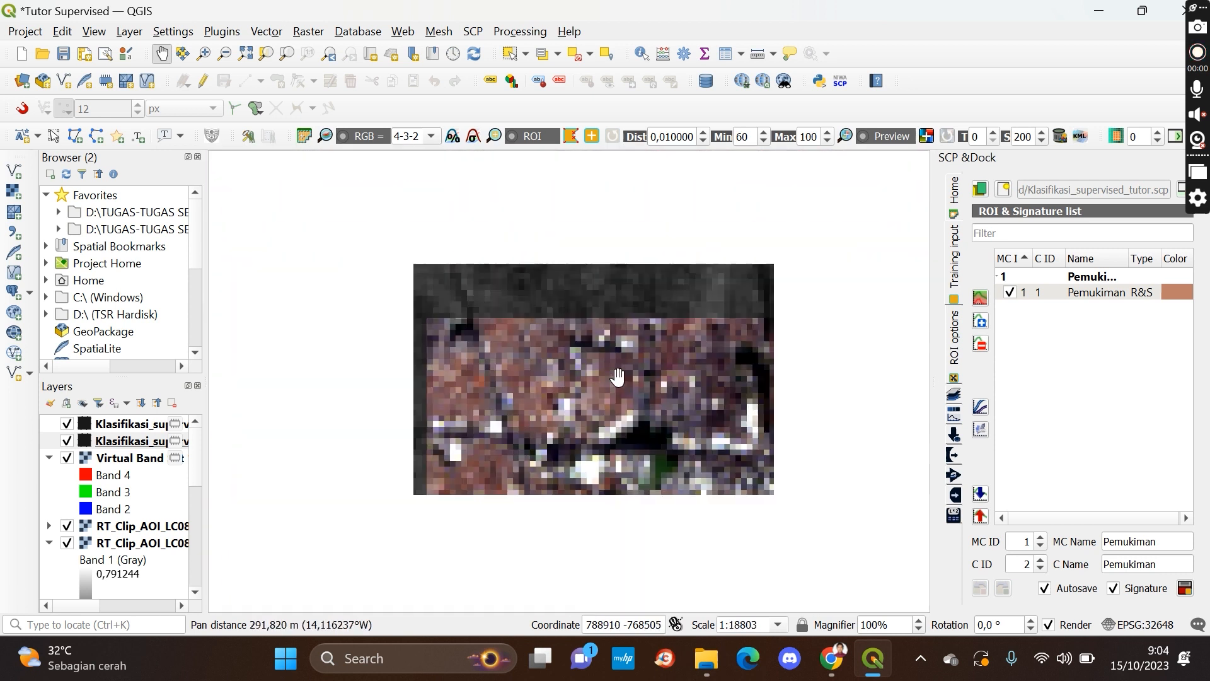
click(571, 136)
click(515, 278)
click(498, 302)
click(497, 334)
click(511, 382)
click(539, 408)
click(610, 412)
click(633, 365)
click(611, 320)
click(583, 290)
right_click(557, 287)
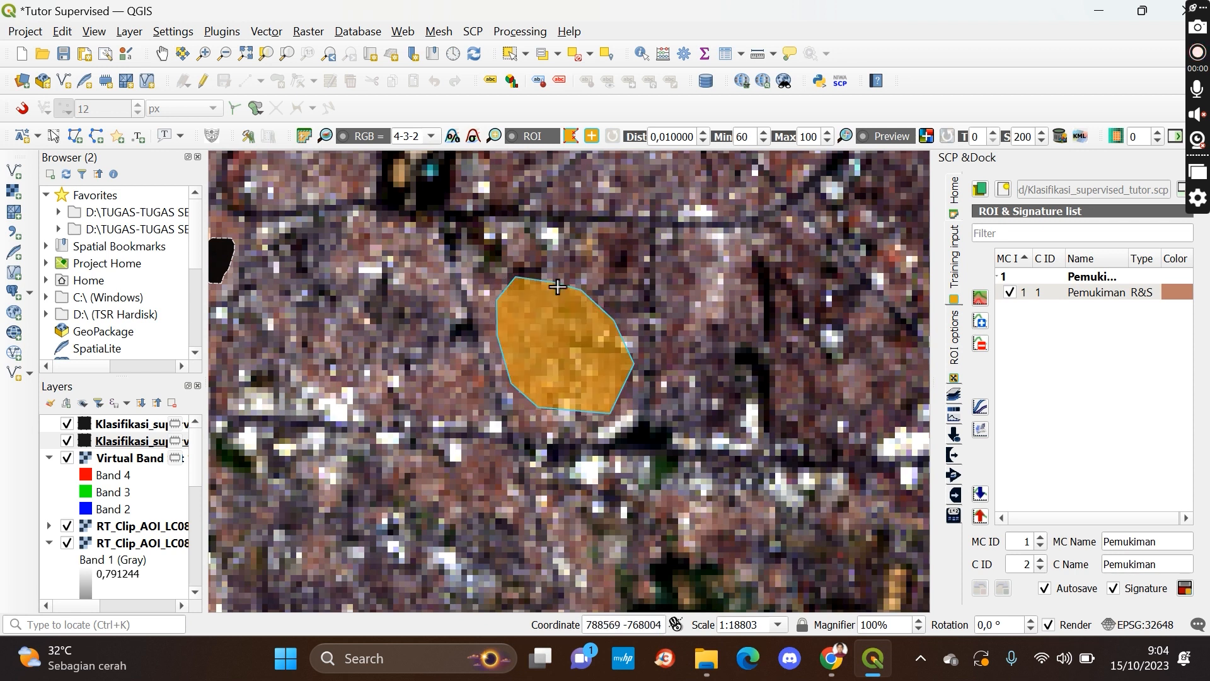
scroll(557, 287, down, 1)
scroll(555, 280, down, 1)
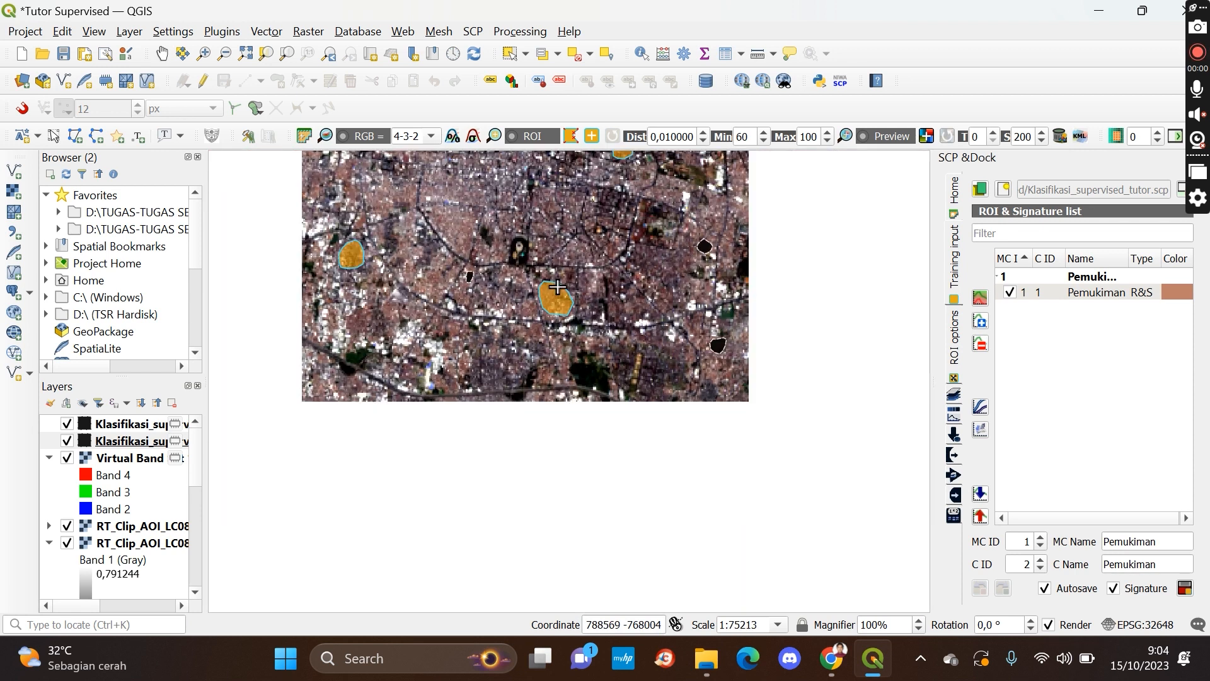
Save the three new ROI polygons to the training input as Pemukiman with class ID 2
click(162, 53)
drag(550, 258, 604, 397)
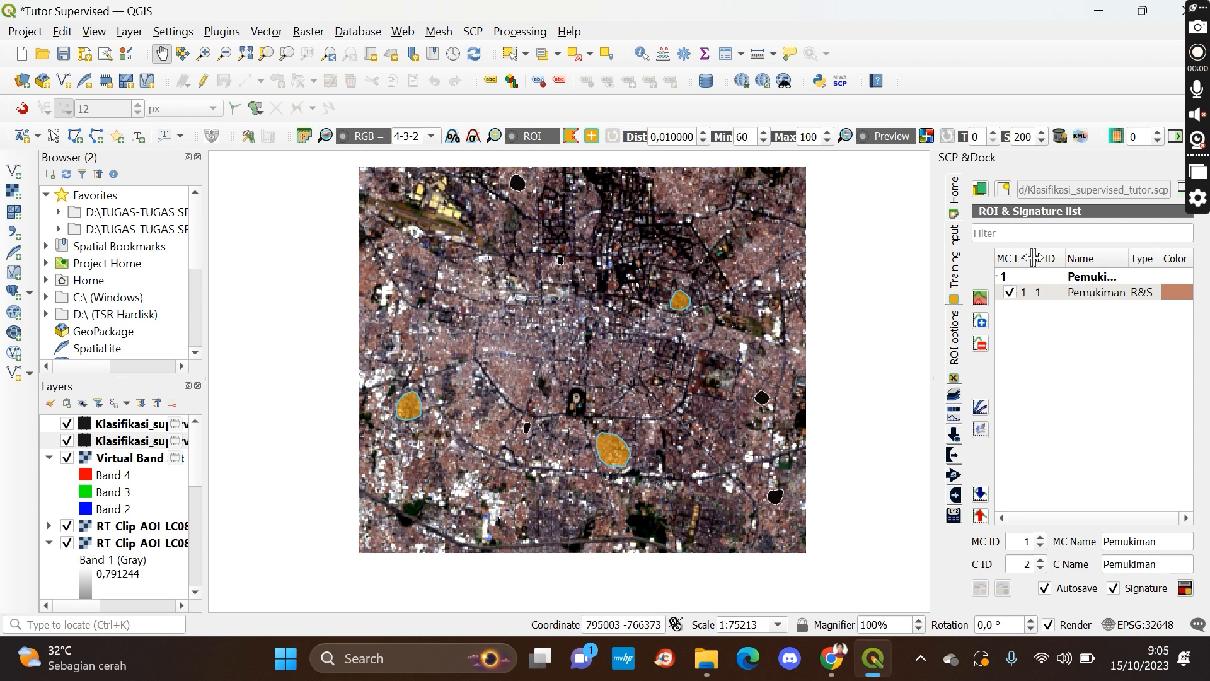
click(1185, 589)
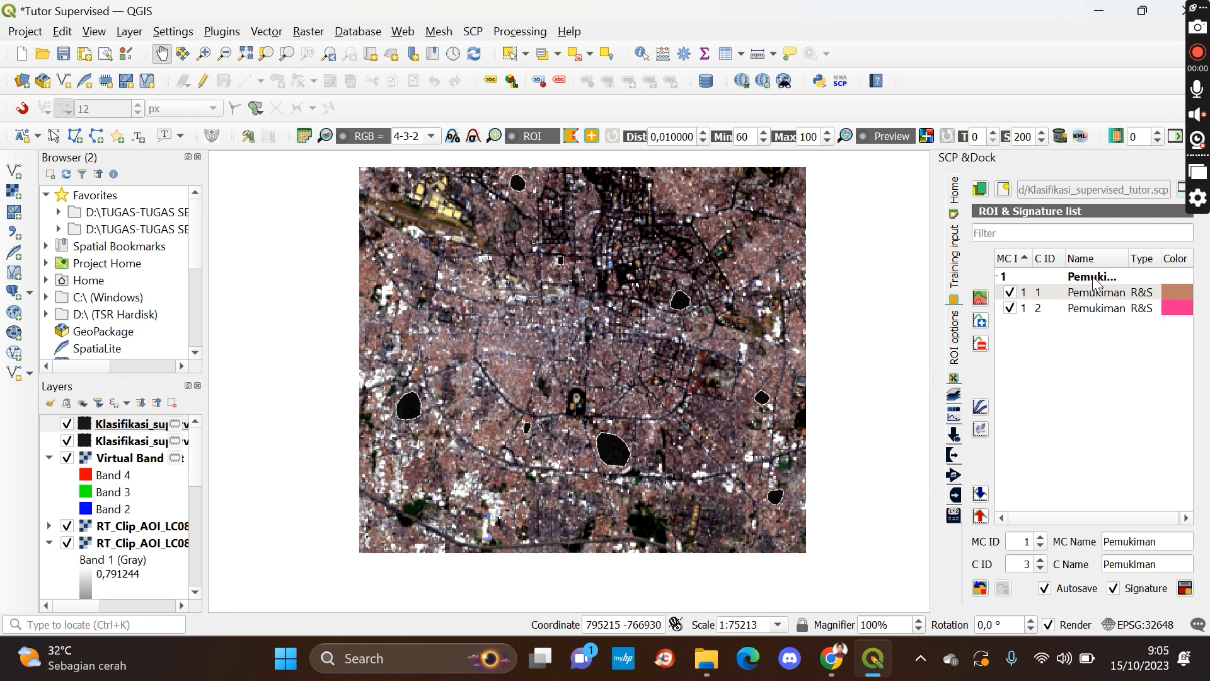
Give both Pemukiman signatures the same light orange custom colour
double_click(1178, 308)
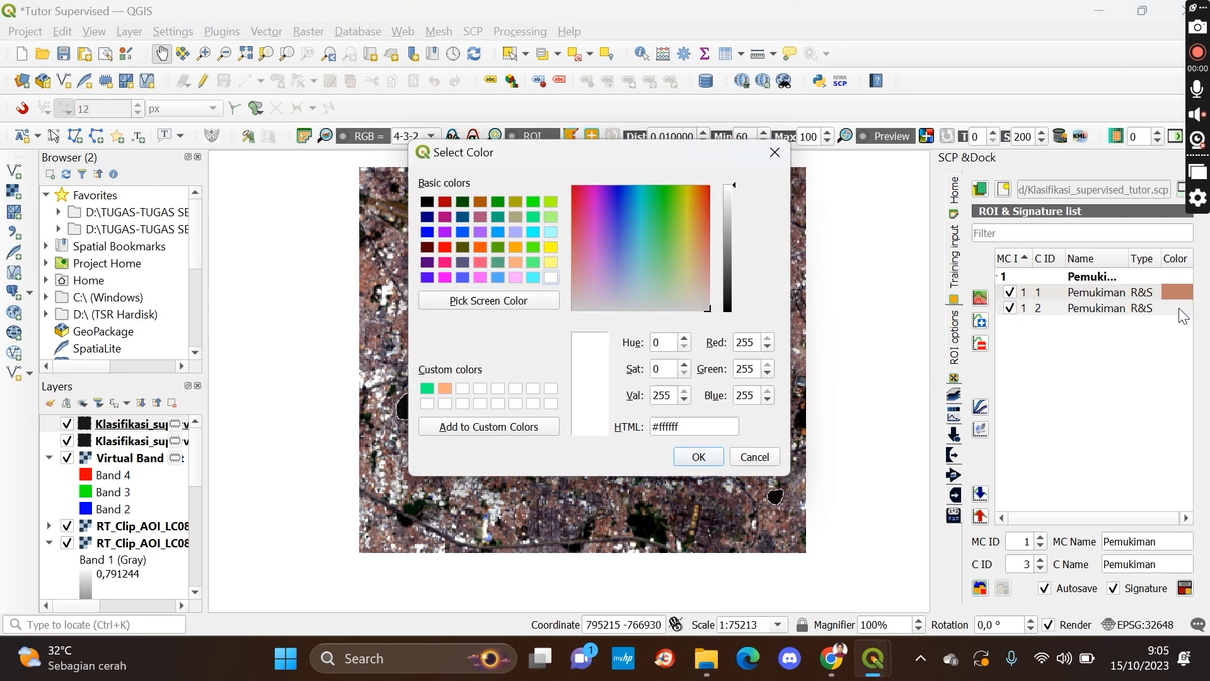
click(447, 389)
click(697, 455)
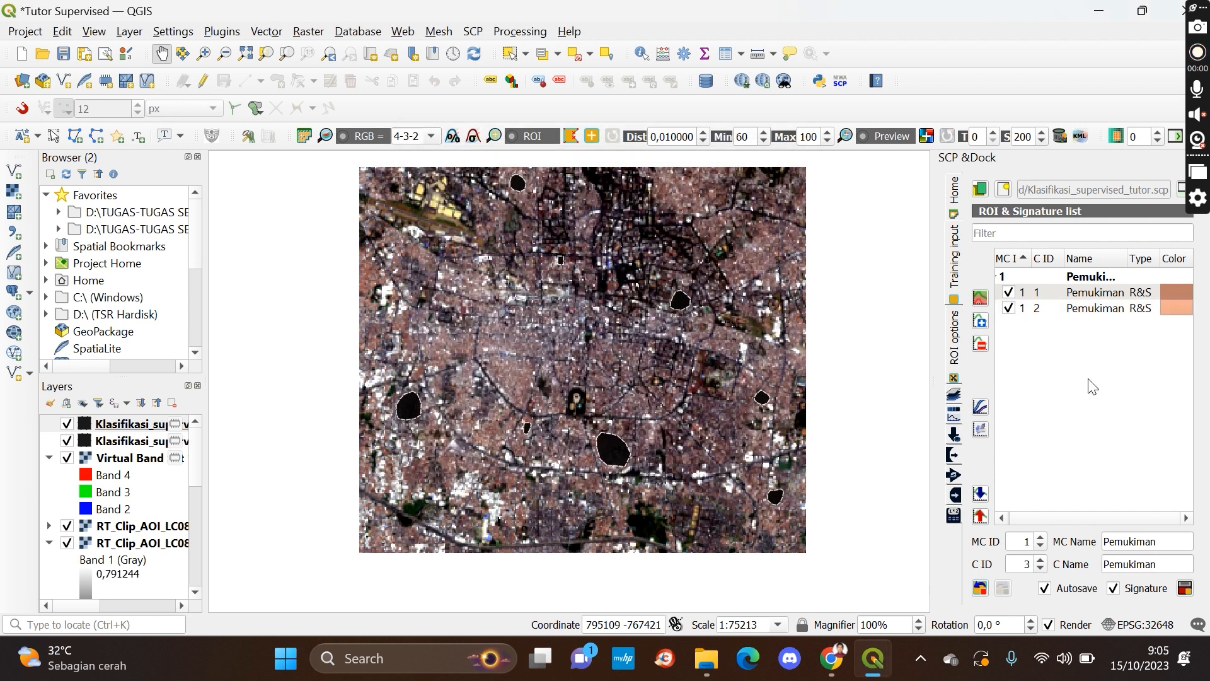
double_click(1170, 286)
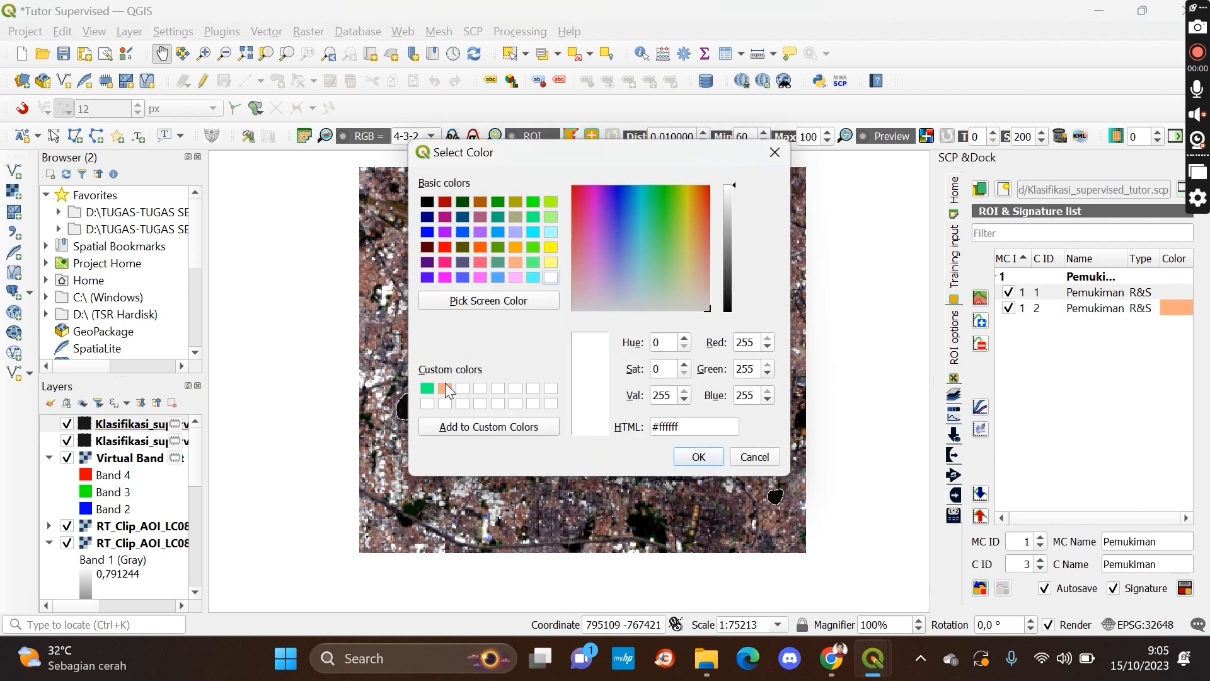
click(446, 389)
click(698, 457)
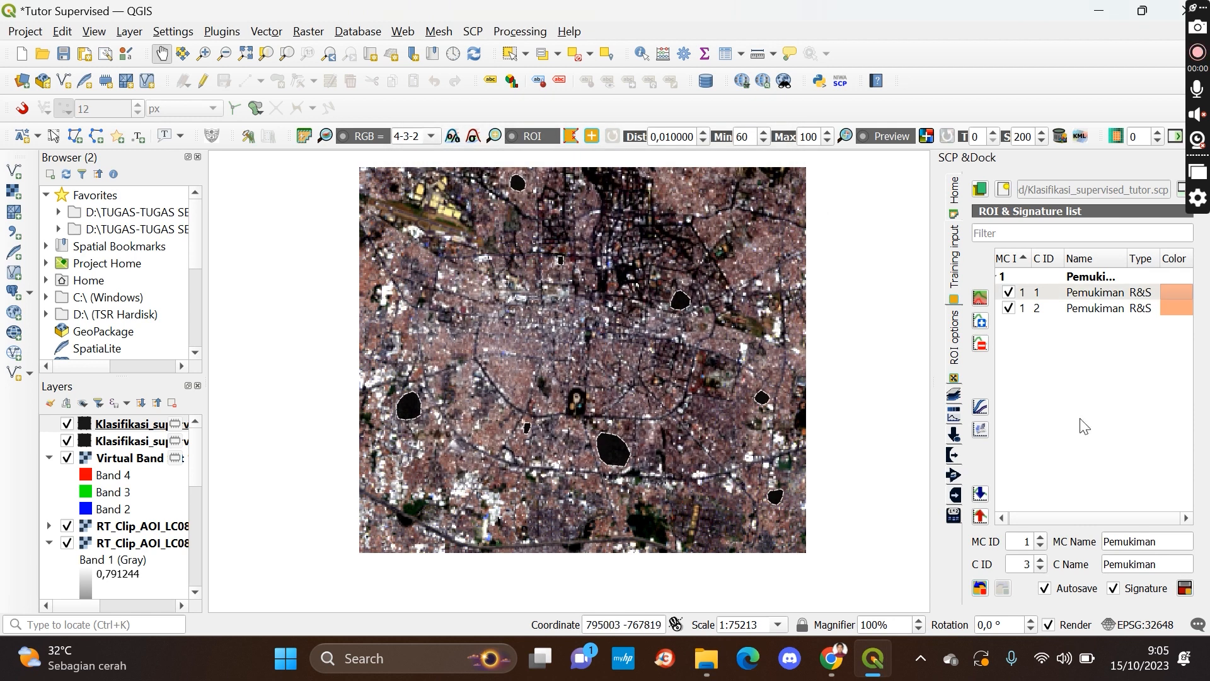
click(1054, 307)
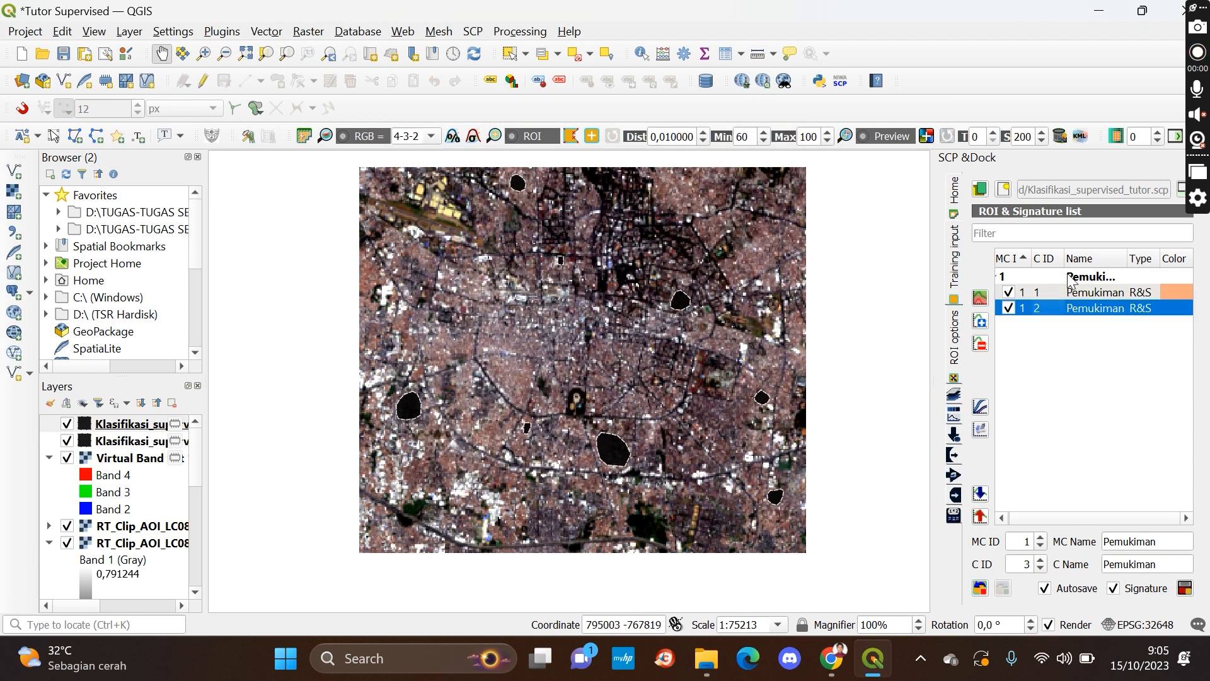
click(1069, 281)
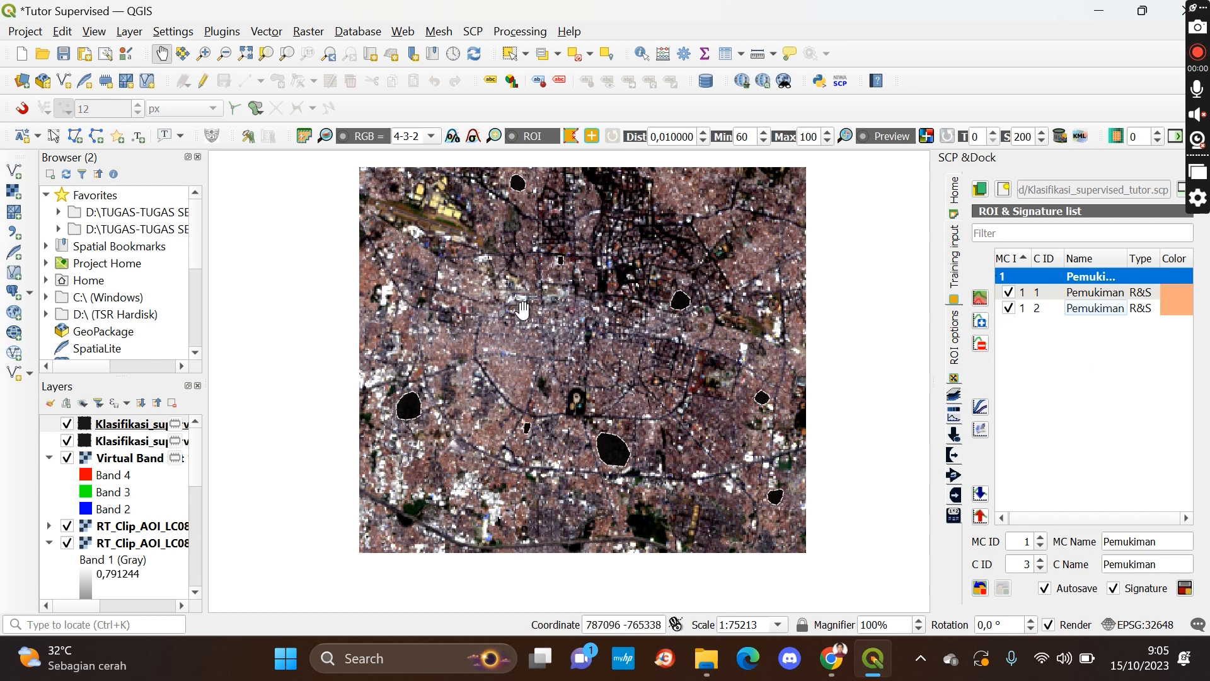
mouse_move(632, 277)
mouse_down()
mouse_move(683, 313)
mouse_move(651, 302)
mouse_up()
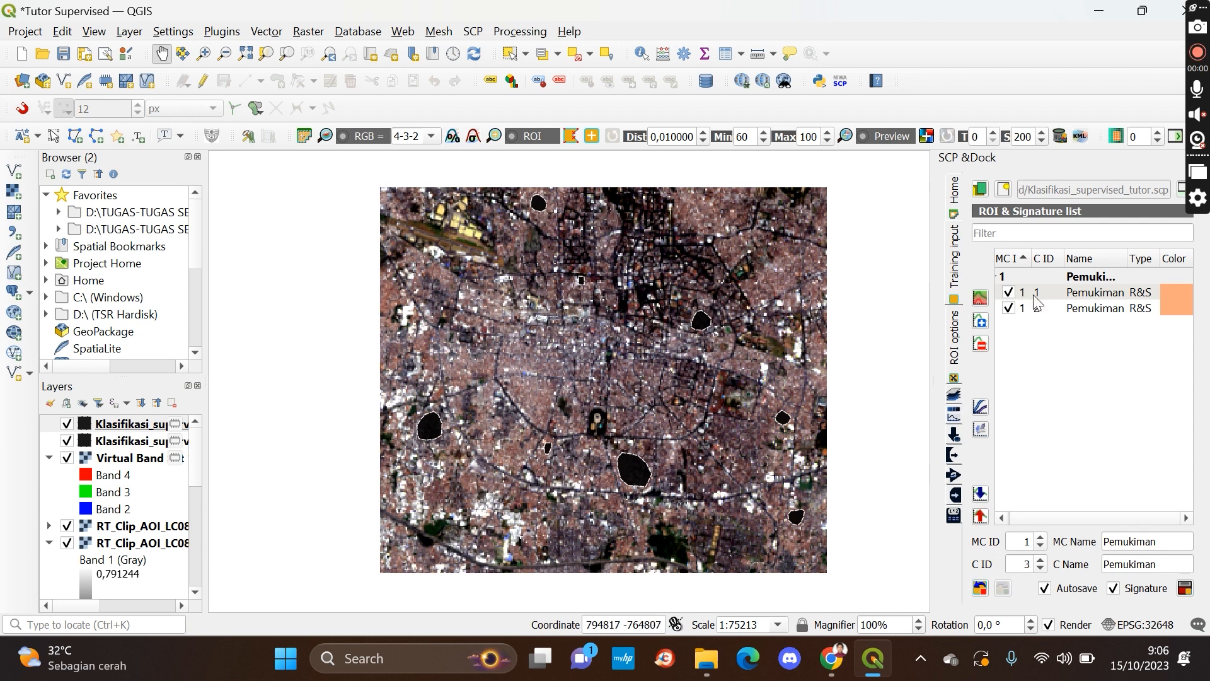
Set the macroclass ID to 2 and name both the macroclass and the class Vegetasi
click(1041, 539)
drag(1165, 543, 1082, 545)
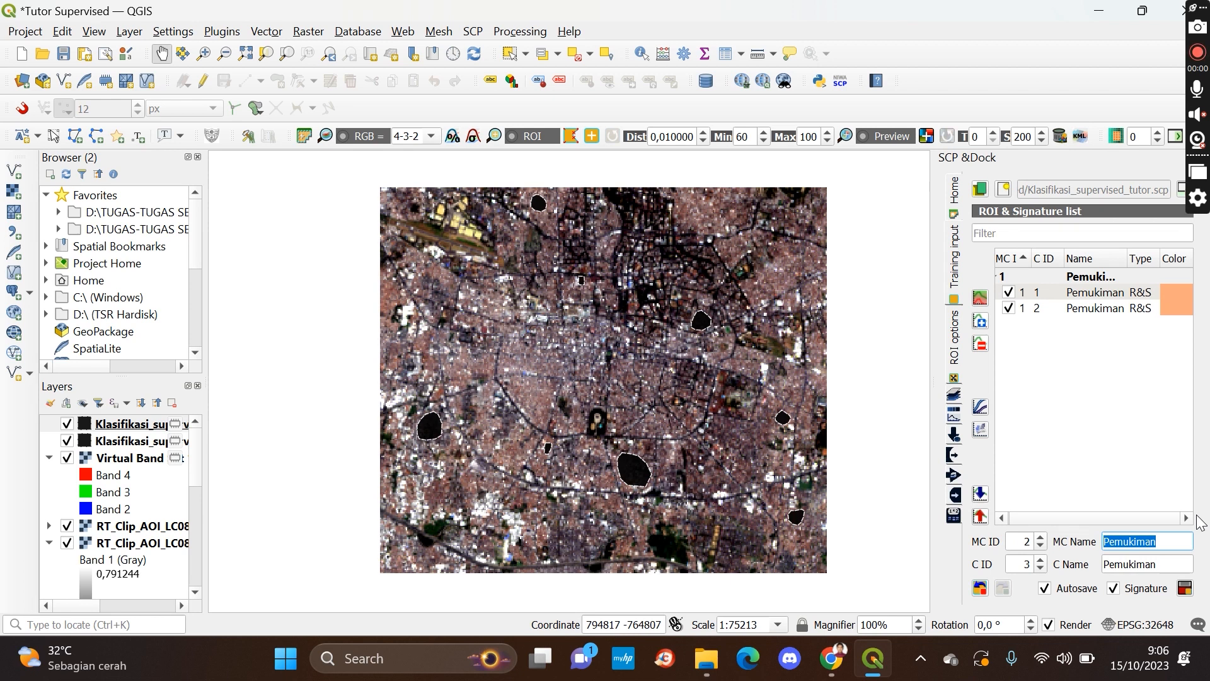
text(Vegetasi)
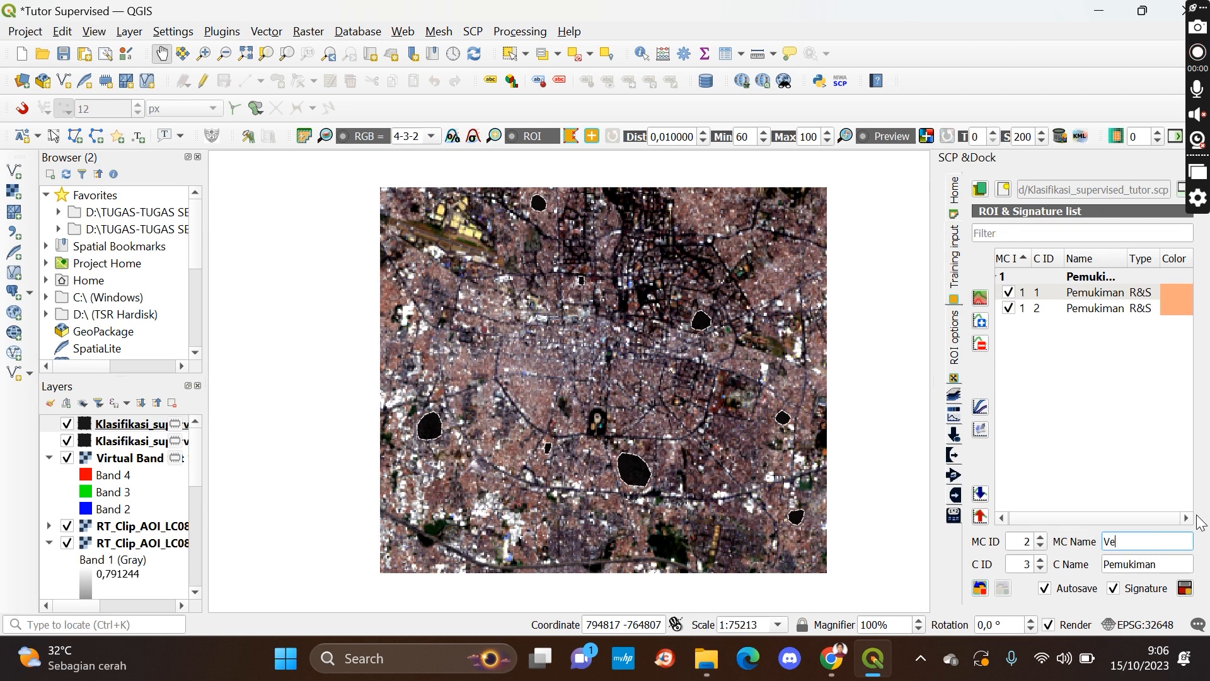
double_click(1169, 559)
text(Vegetasi)
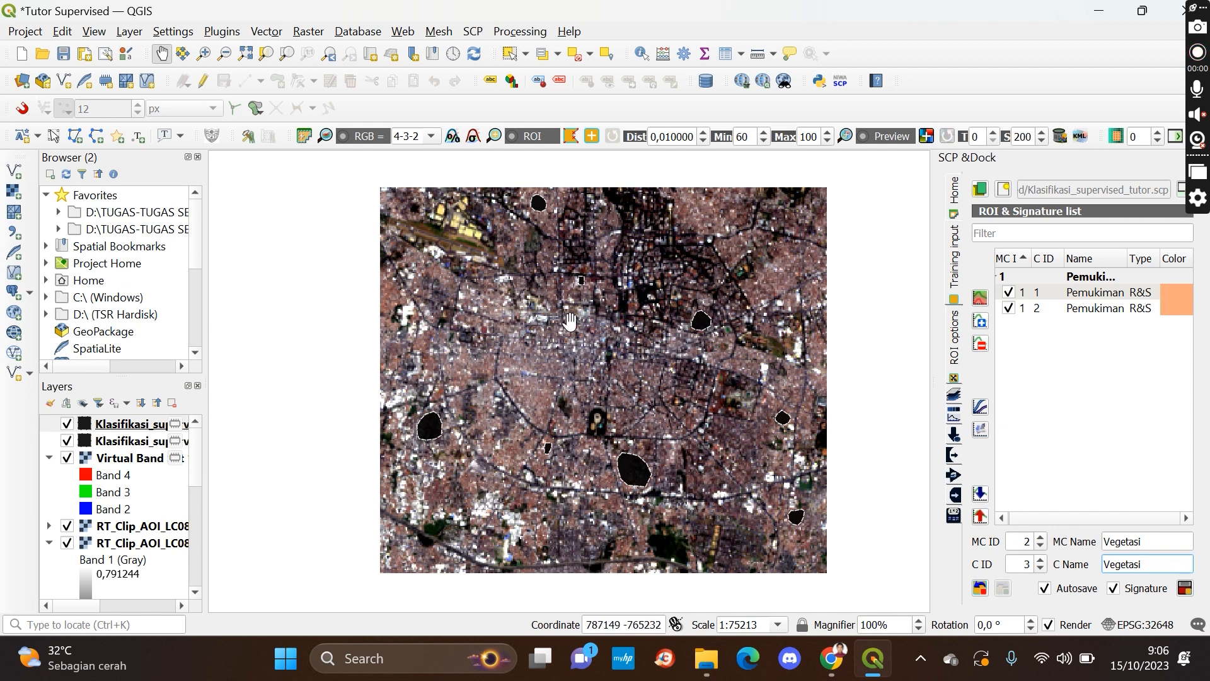
Draw a small Vegetasi ROI polygon over a dark green patch just north of the large south-central ROI
drag(580, 357, 590, 372)
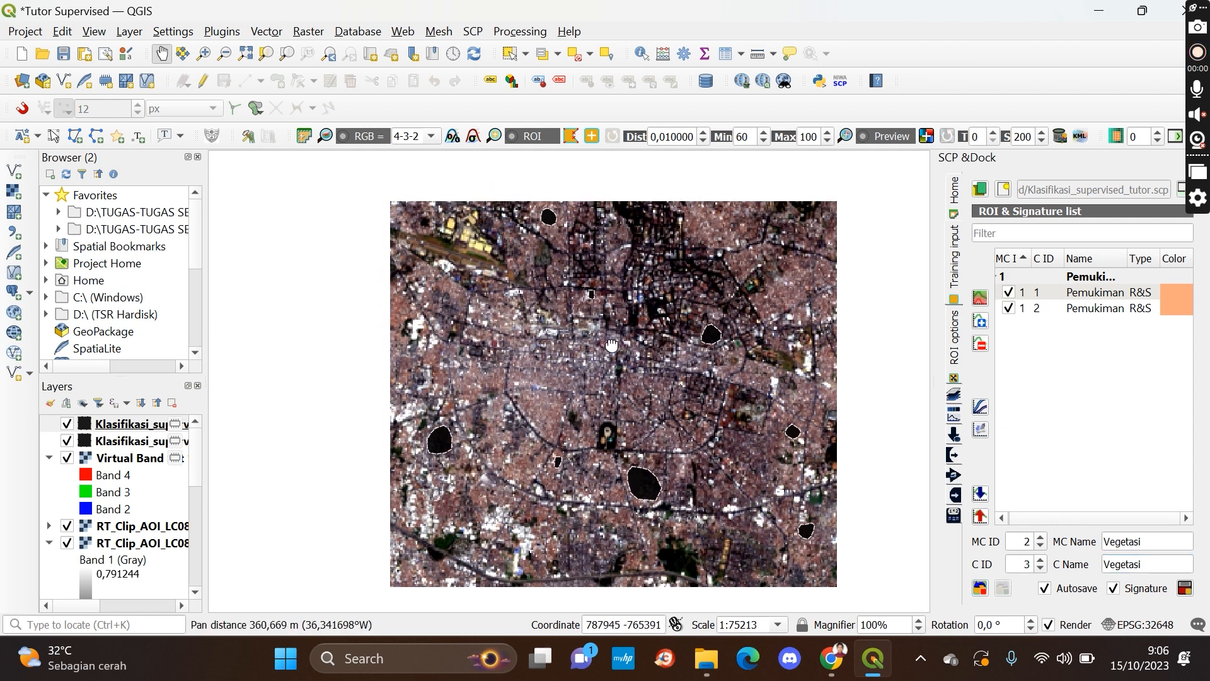
click(571, 138)
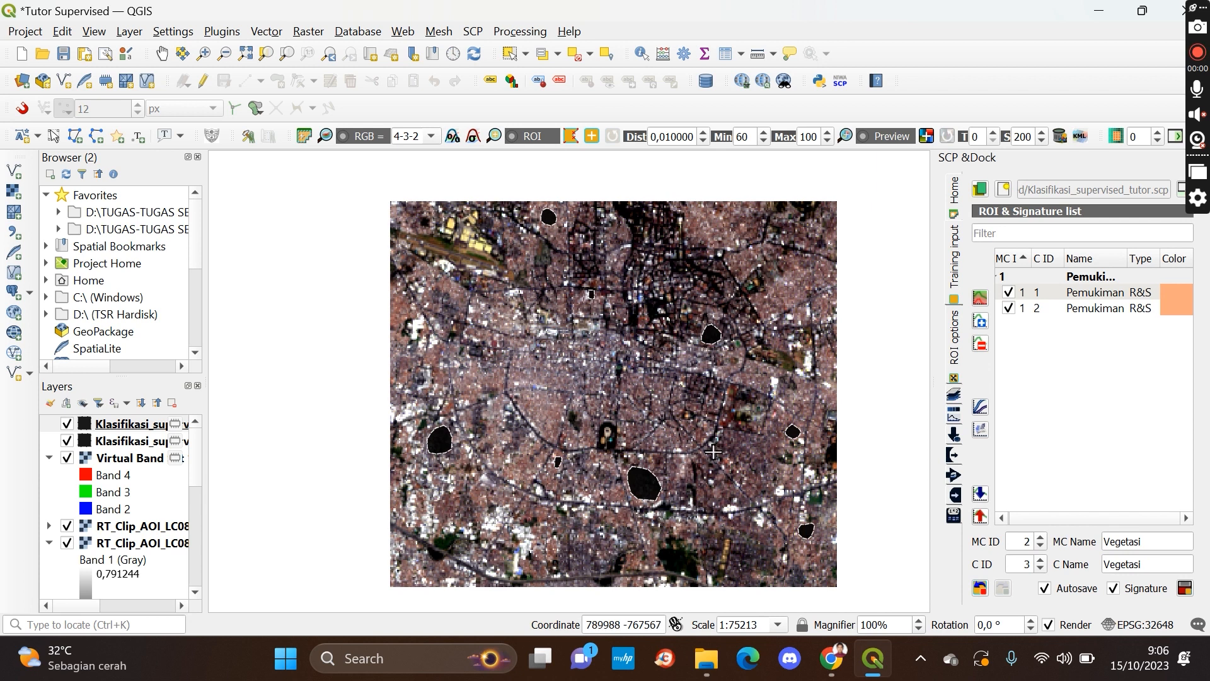
scroll(728, 473, up, 1)
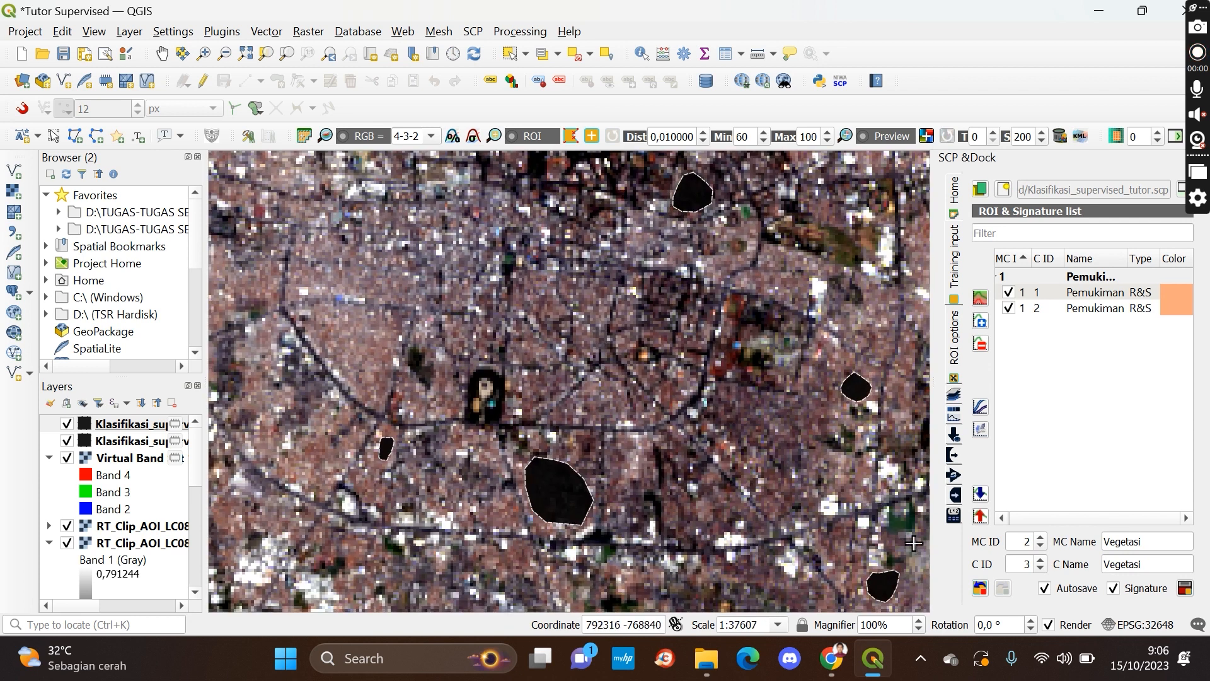
scroll(910, 542, up, 1)
click(161, 53)
drag(872, 447, 528, 307)
click(572, 136)
click(518, 376)
click(525, 385)
click(538, 383)
click(549, 380)
click(562, 379)
click(569, 369)
click(559, 364)
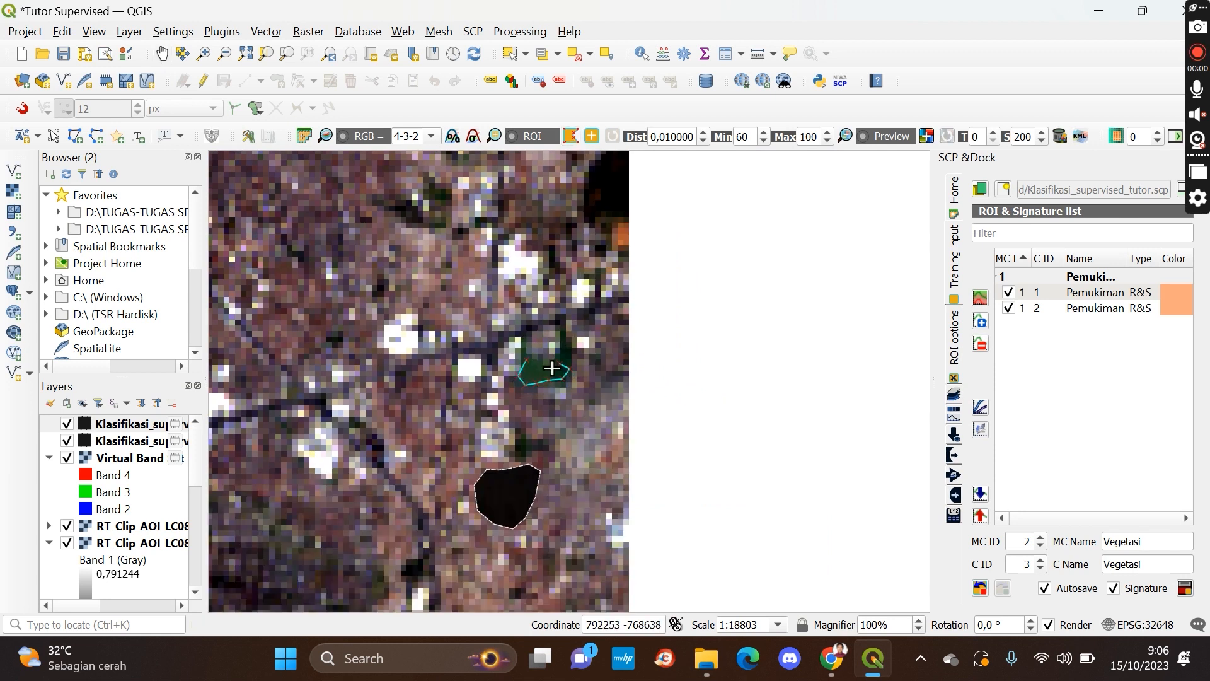
right_click(533, 361)
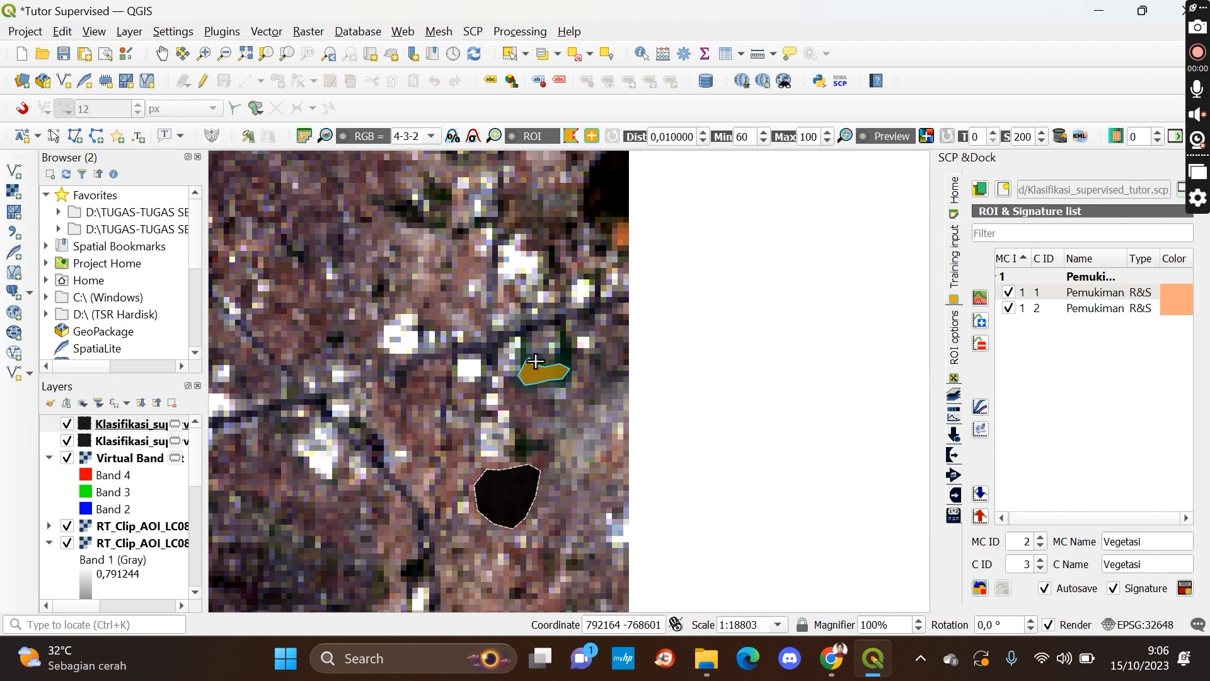
scroll(314, 341, down, 2)
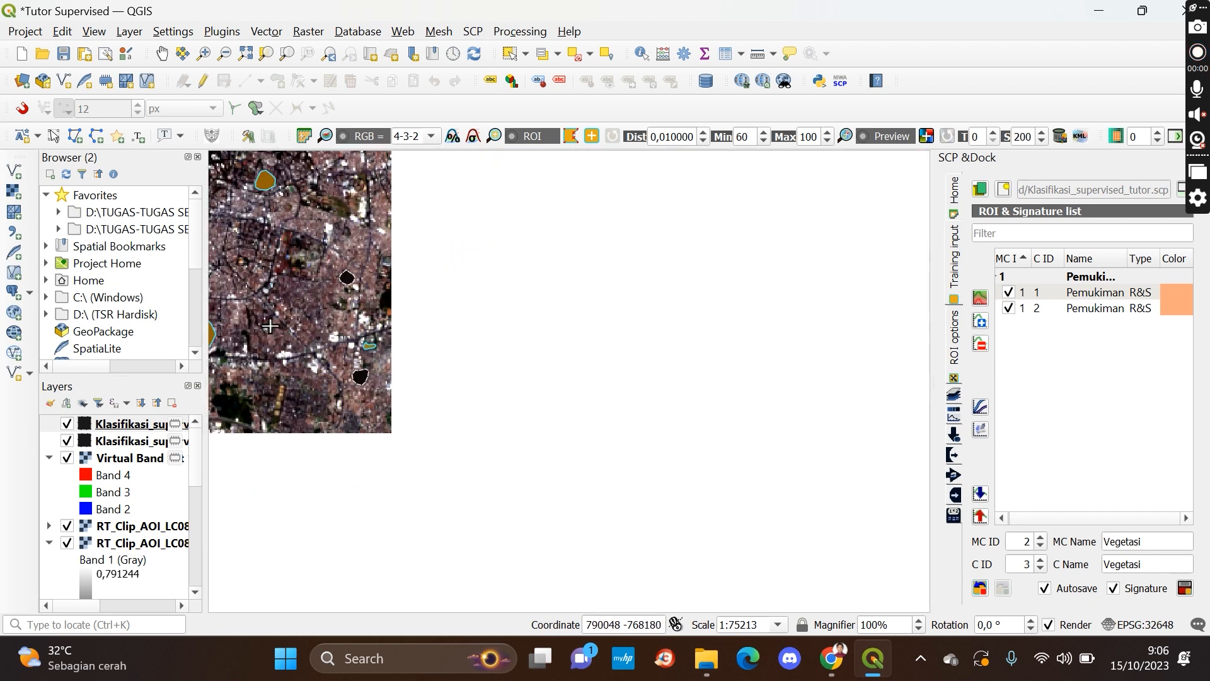
Draw a small heart-shaped Vegetasi ROI polygon over a dark green patch beside the diagonal road
scroll(270, 327, up, 1)
click(162, 54)
drag(296, 182, 681, 412)
drag(705, 310, 720, 443)
drag(633, 366, 723, 552)
drag(511, 452, 767, 363)
drag(679, 479, 619, 329)
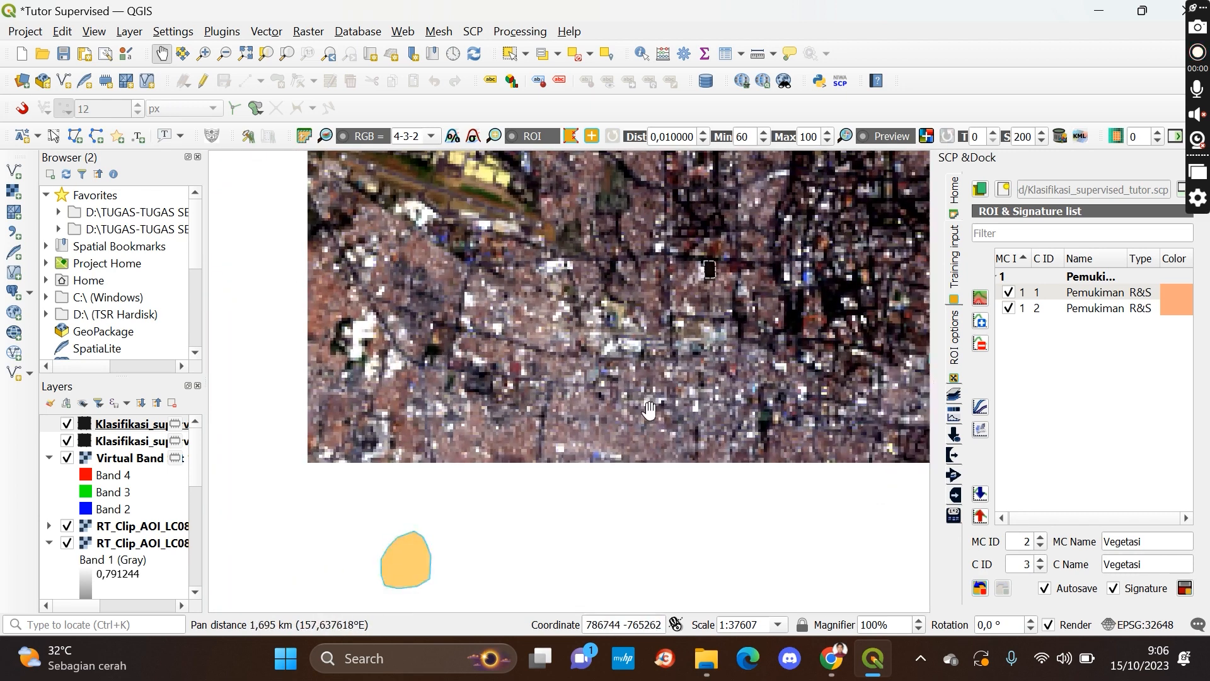
drag(680, 454, 632, 351)
drag(700, 422, 621, 264)
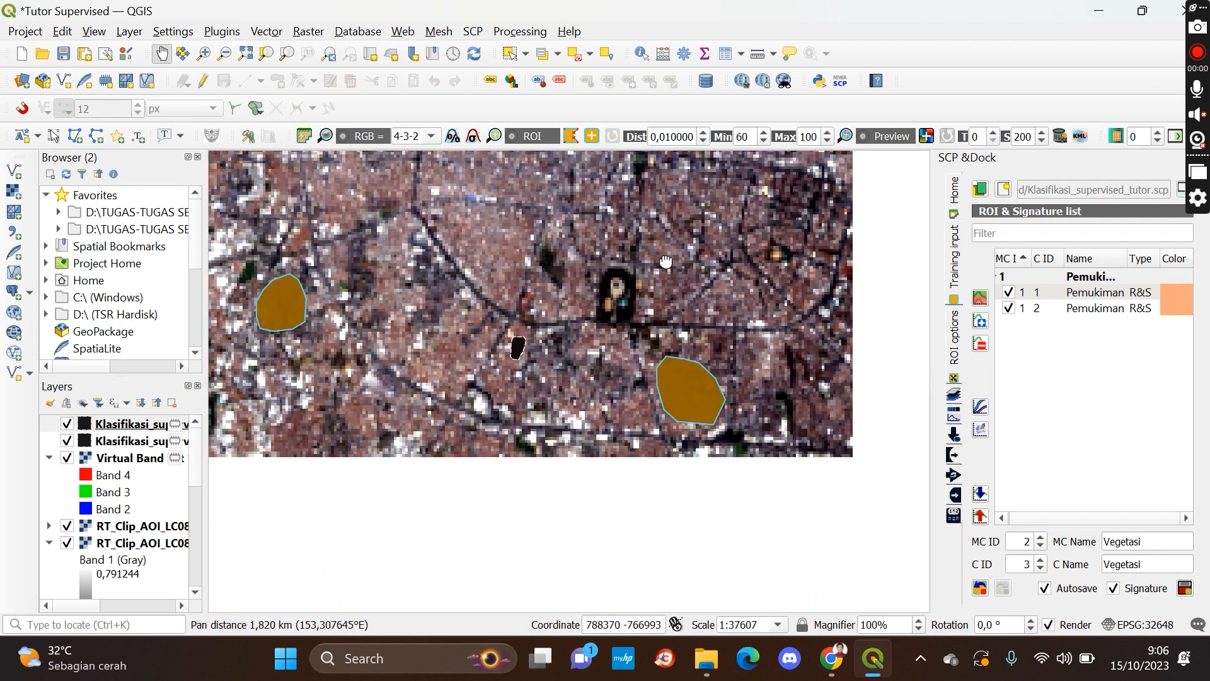
drag(573, 441, 667, 341)
scroll(379, 413, up, 1)
drag(393, 408, 471, 416)
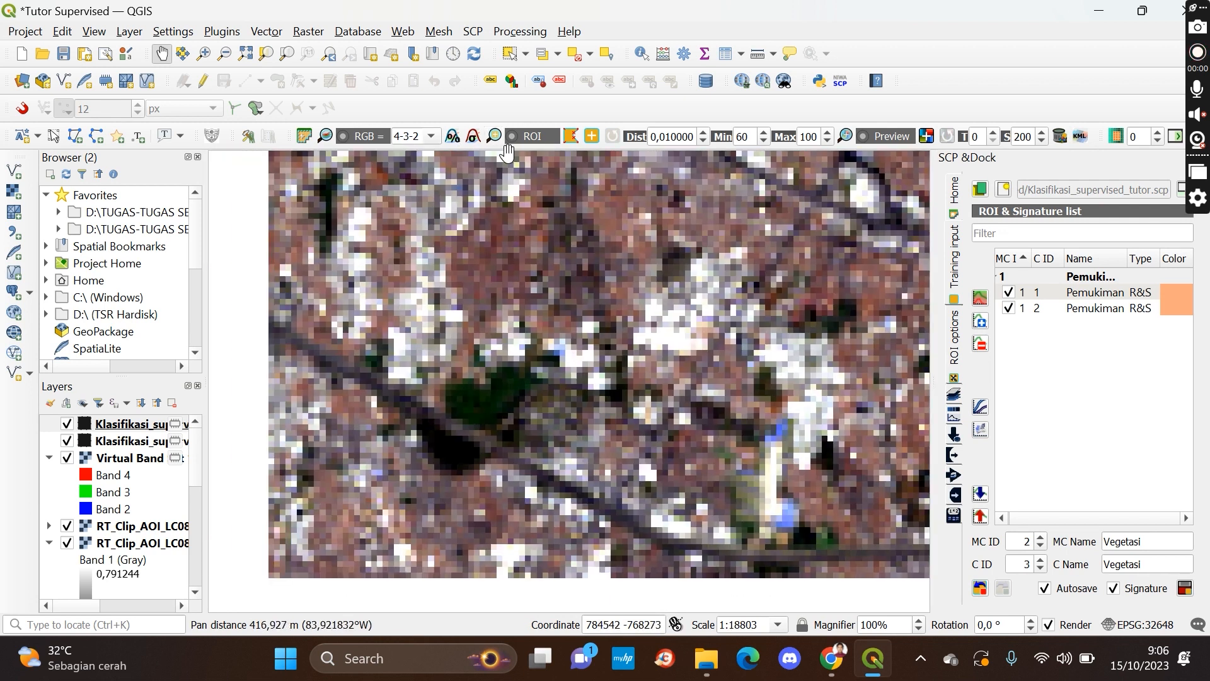
click(571, 136)
click(495, 384)
click(503, 376)
click(510, 375)
click(519, 385)
click(515, 397)
click(502, 412)
click(488, 419)
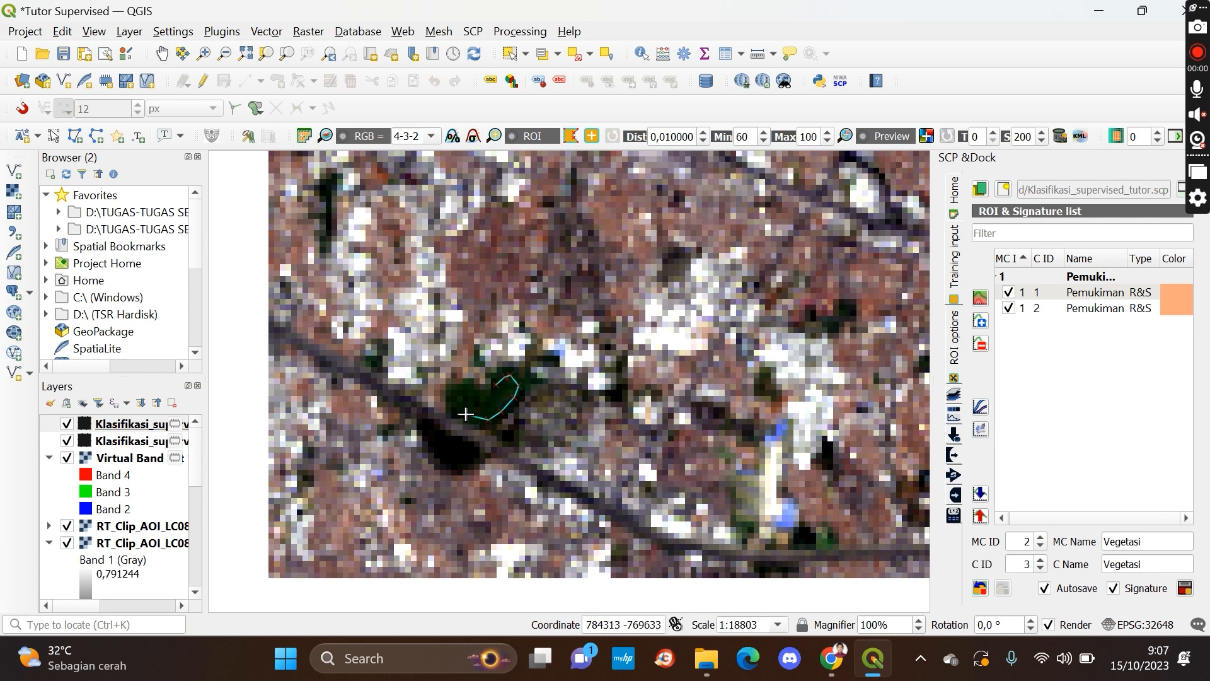
click(453, 395)
click(465, 386)
click(477, 390)
click(487, 401)
right_click(487, 401)
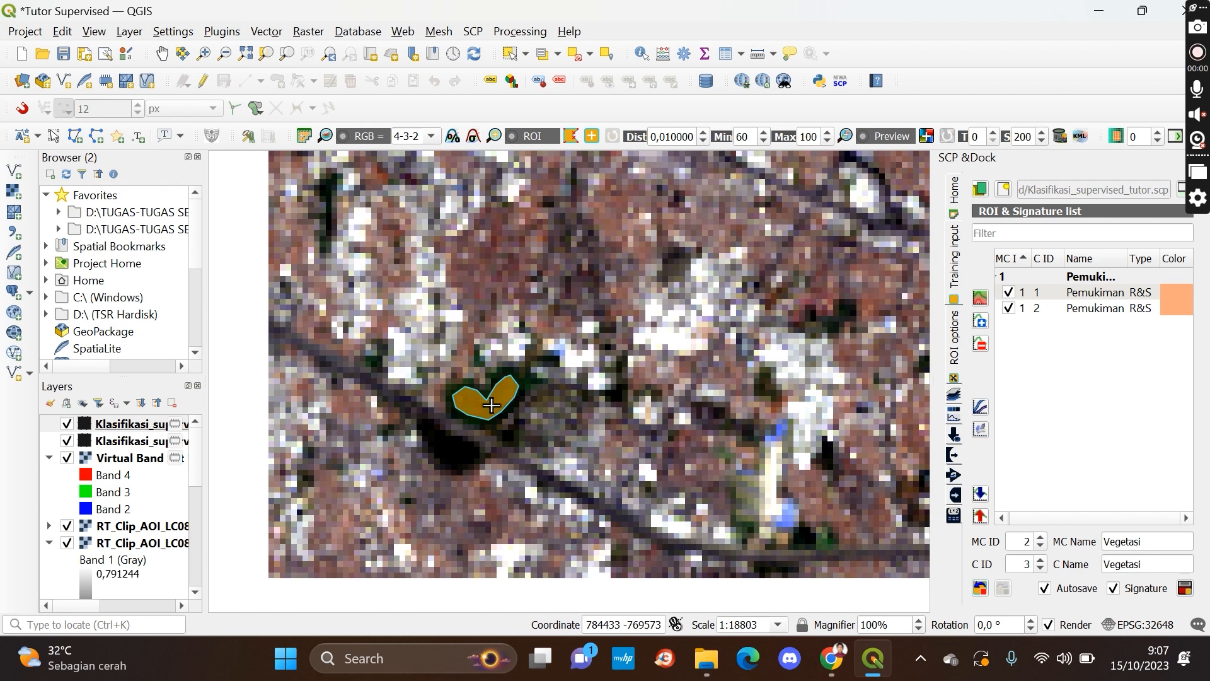
Draw a larger Vegetasi ROI polygon around a dark vegetated area further south
click(162, 54)
scroll(560, 308, down, 1)
drag(816, 278, 341, 305)
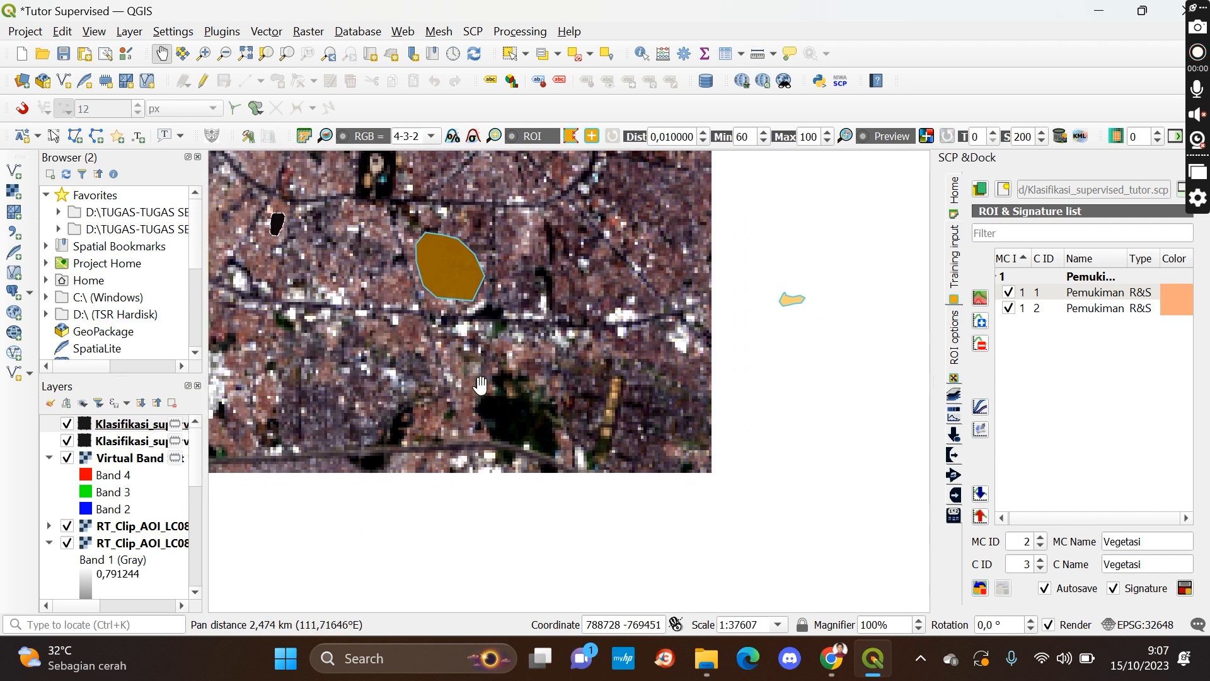
scroll(532, 447, up, 2)
drag(530, 459, 609, 448)
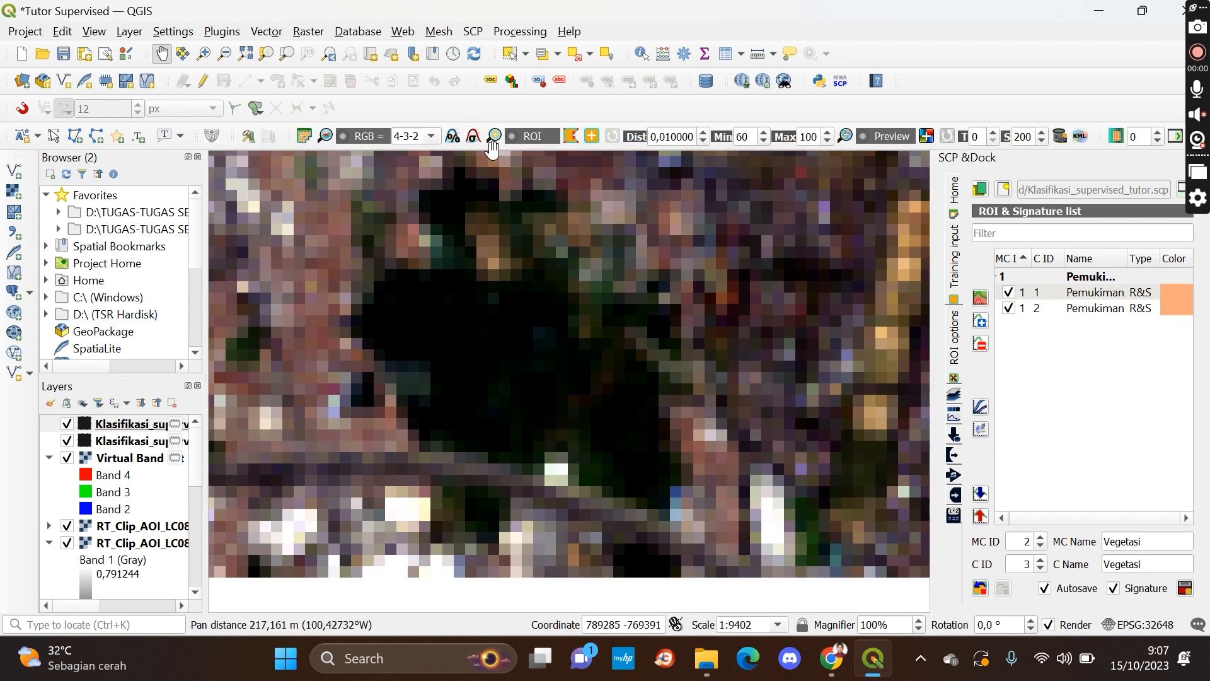
click(571, 136)
click(406, 349)
click(383, 332)
click(387, 309)
click(422, 288)
click(457, 293)
click(522, 312)
click(569, 334)
click(605, 366)
click(633, 414)
click(649, 456)
click(640, 479)
click(538, 420)
click(504, 441)
click(432, 416)
click(458, 388)
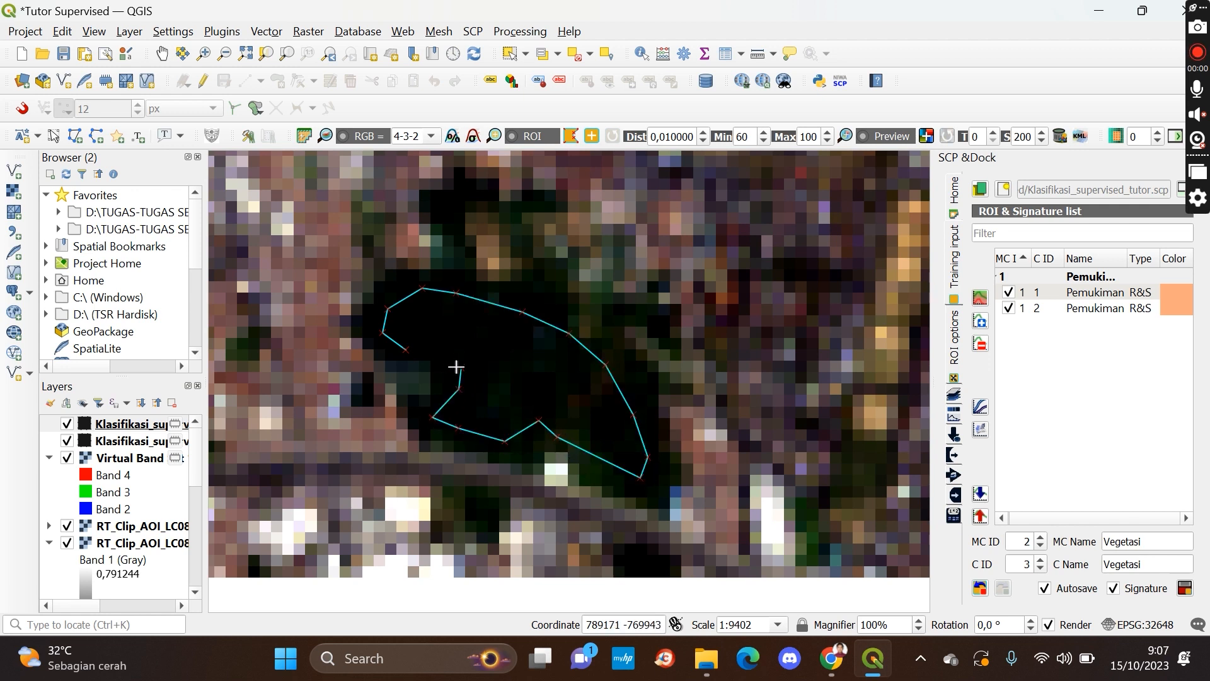
click(461, 368)
right_click(446, 365)
Save the new Vegetasi ROI to the training input as class ID 3
scroll(446, 365, down, 4)
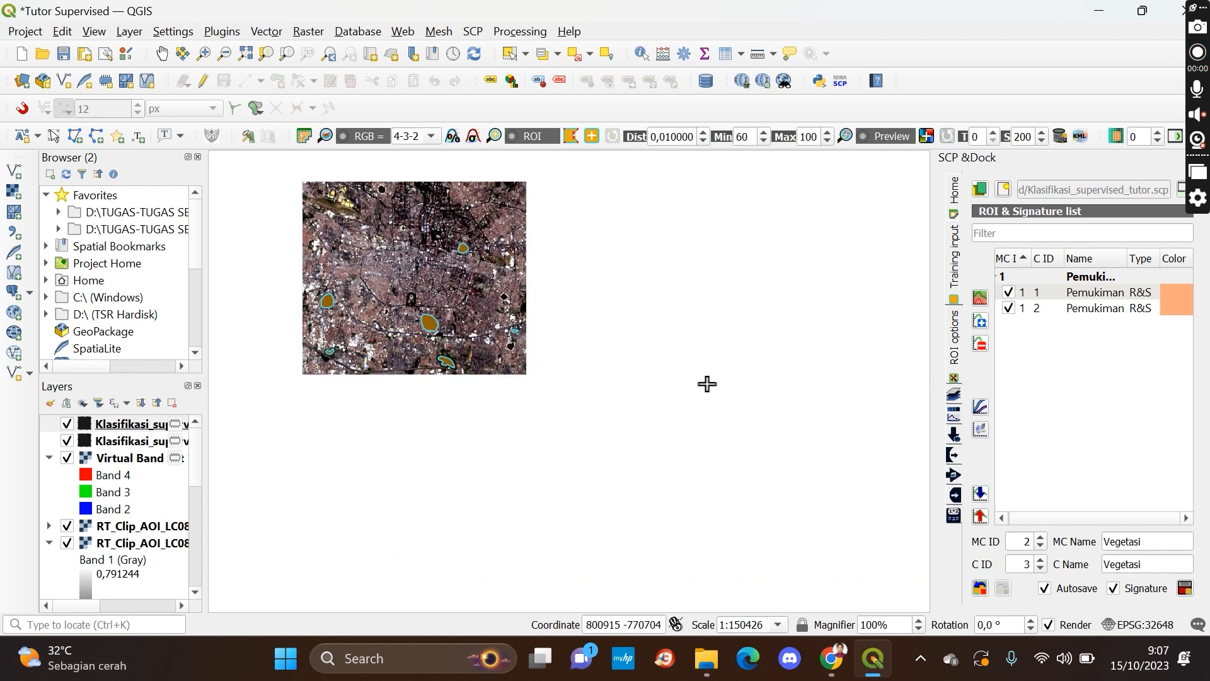
click(165, 56)
drag(433, 290, 605, 403)
scroll(605, 403, up, 1)
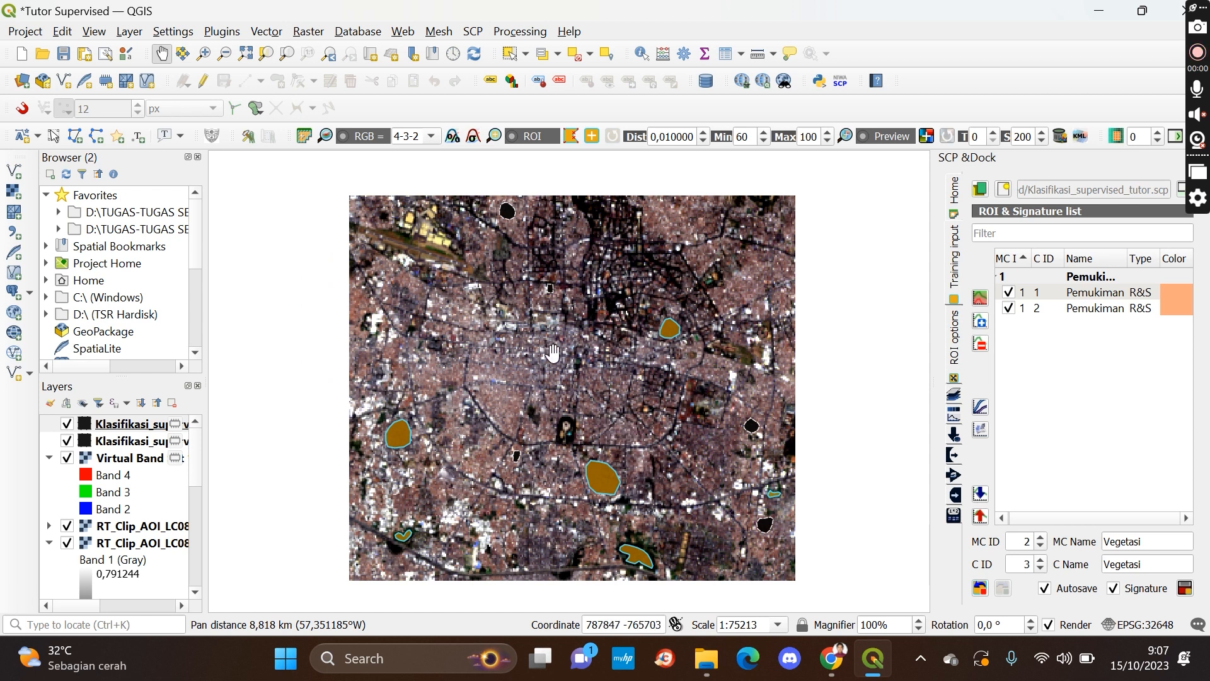
drag(604, 484, 554, 420)
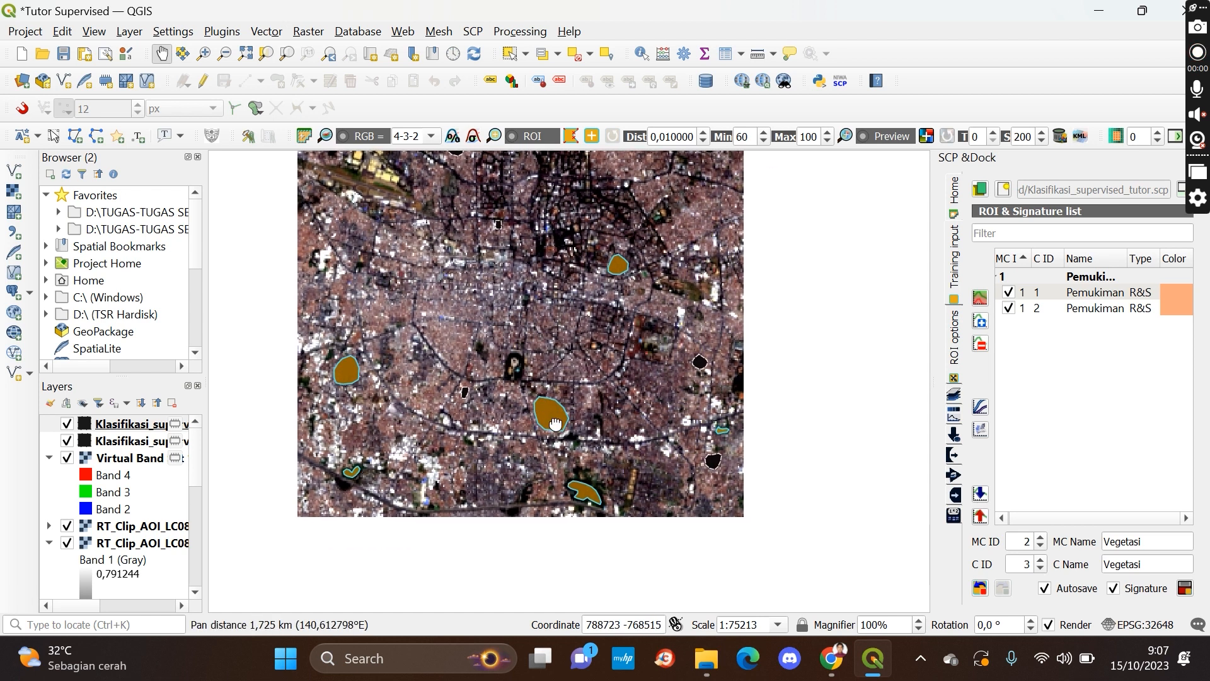
click(1185, 589)
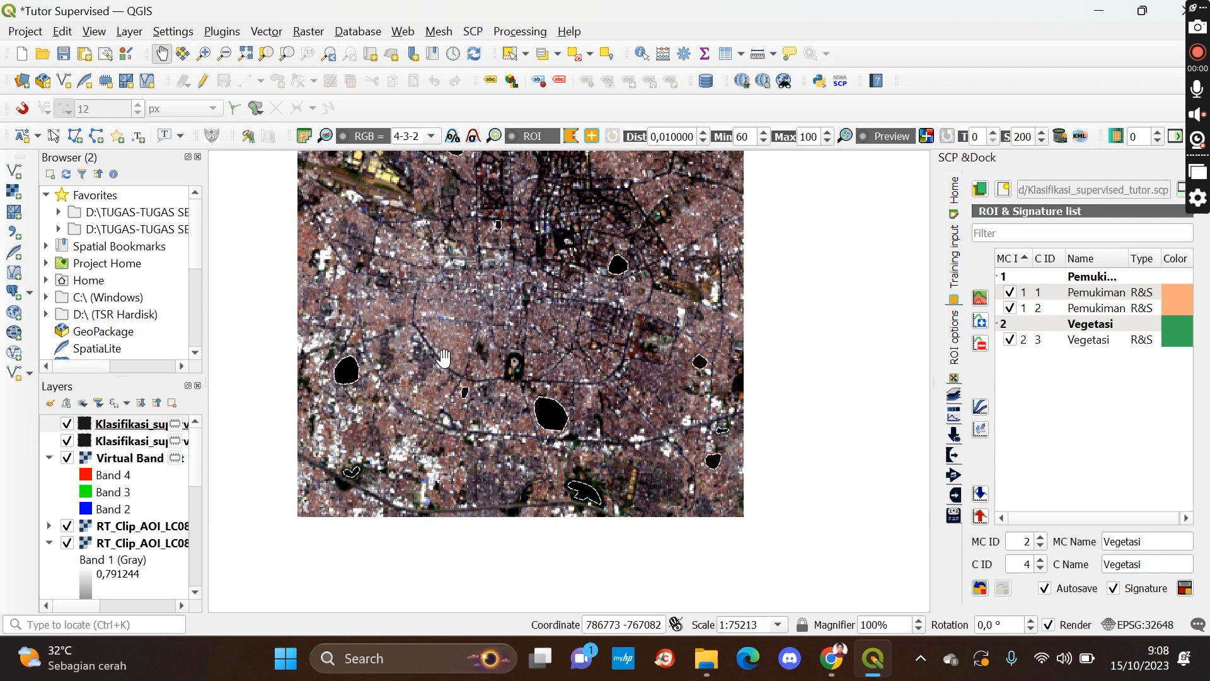
Open the Classification tool under Band processing in the Semi-Automatic Classification Plugin
drag(492, 294, 583, 337)
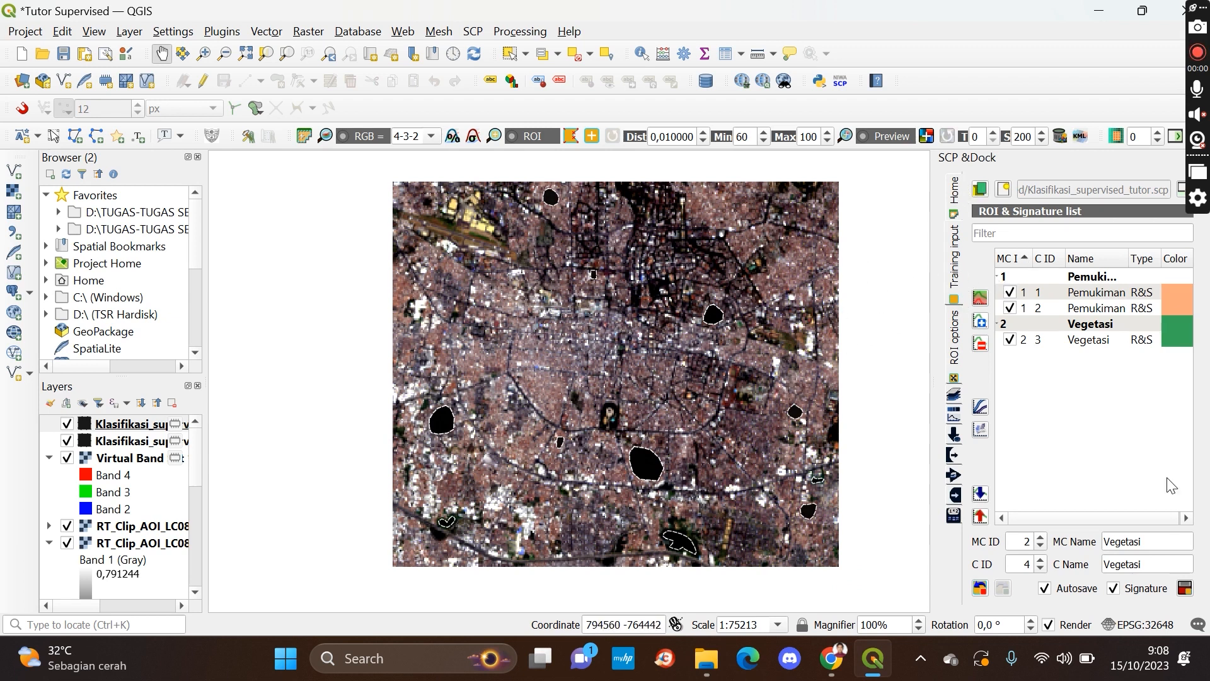
click(961, 201)
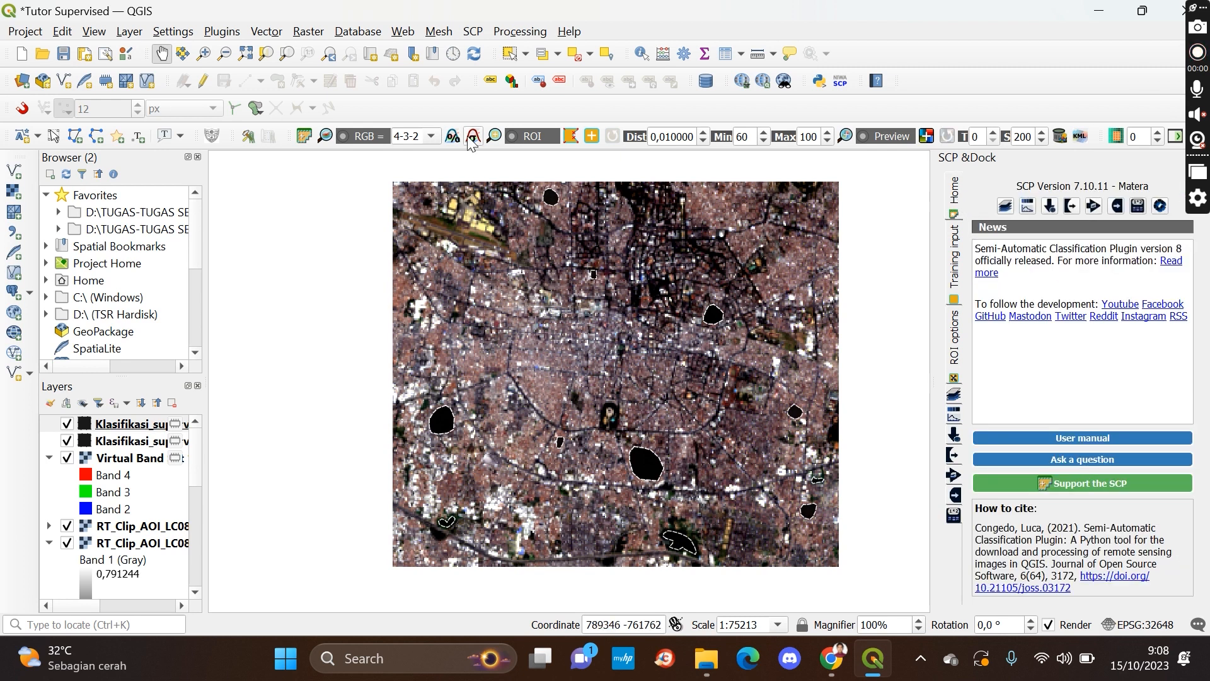
click(305, 137)
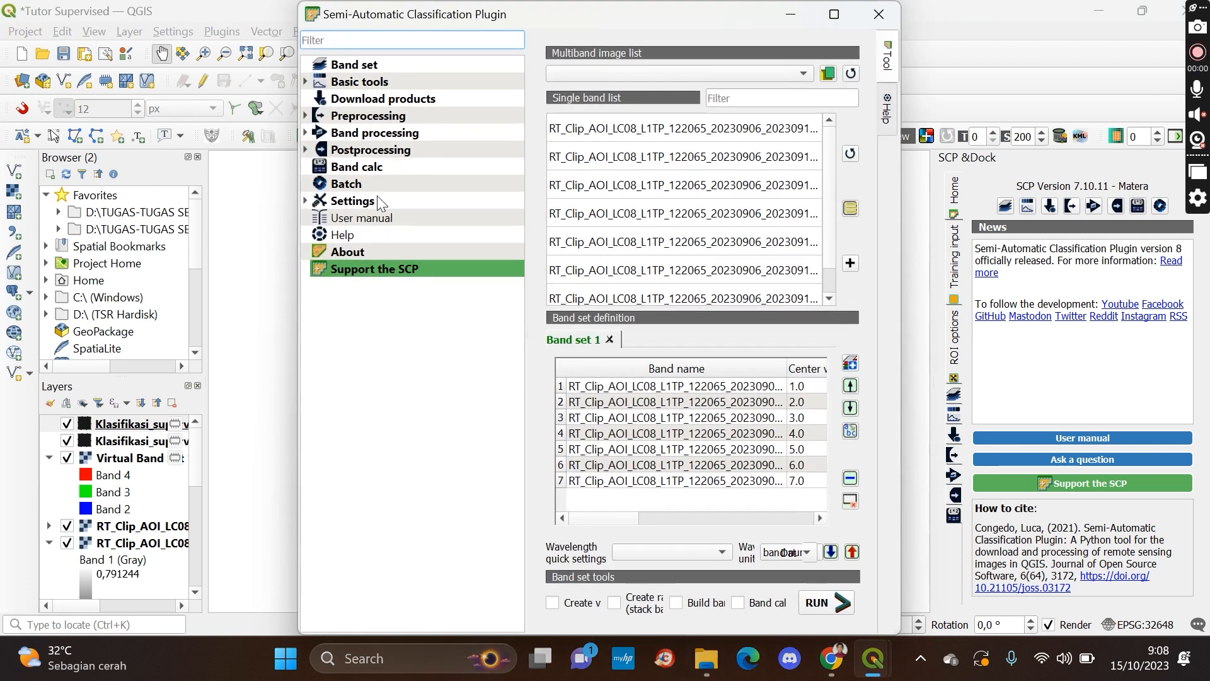
click(305, 149)
click(305, 116)
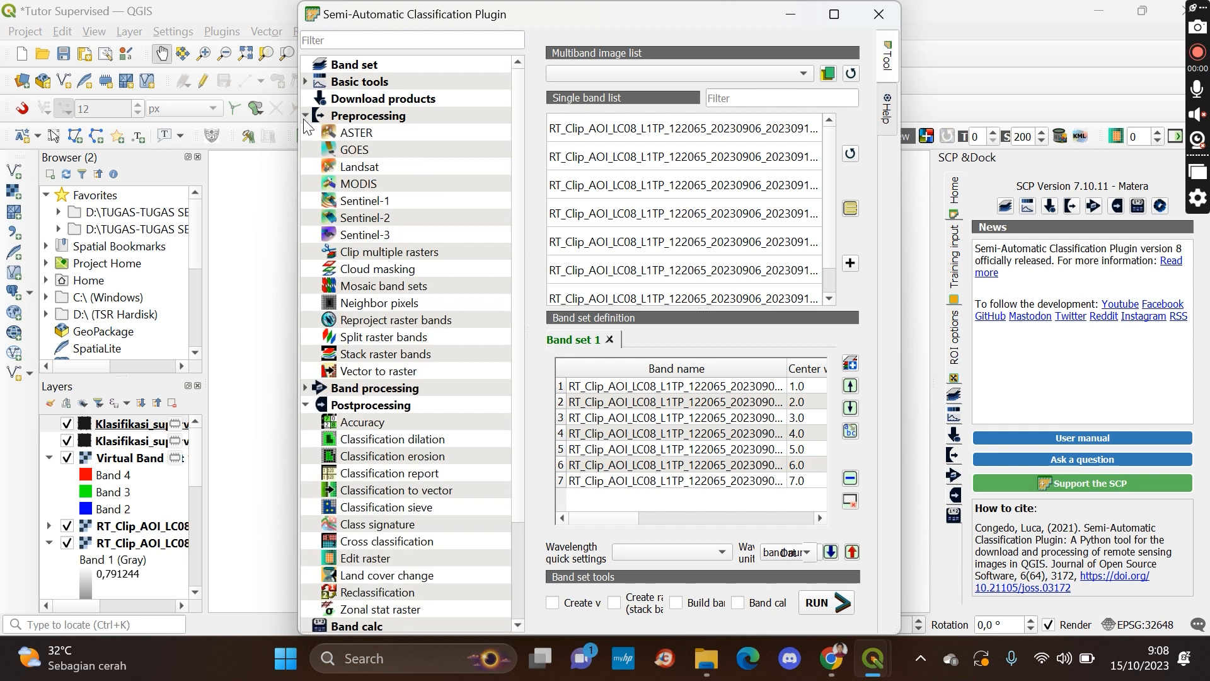
click(305, 116)
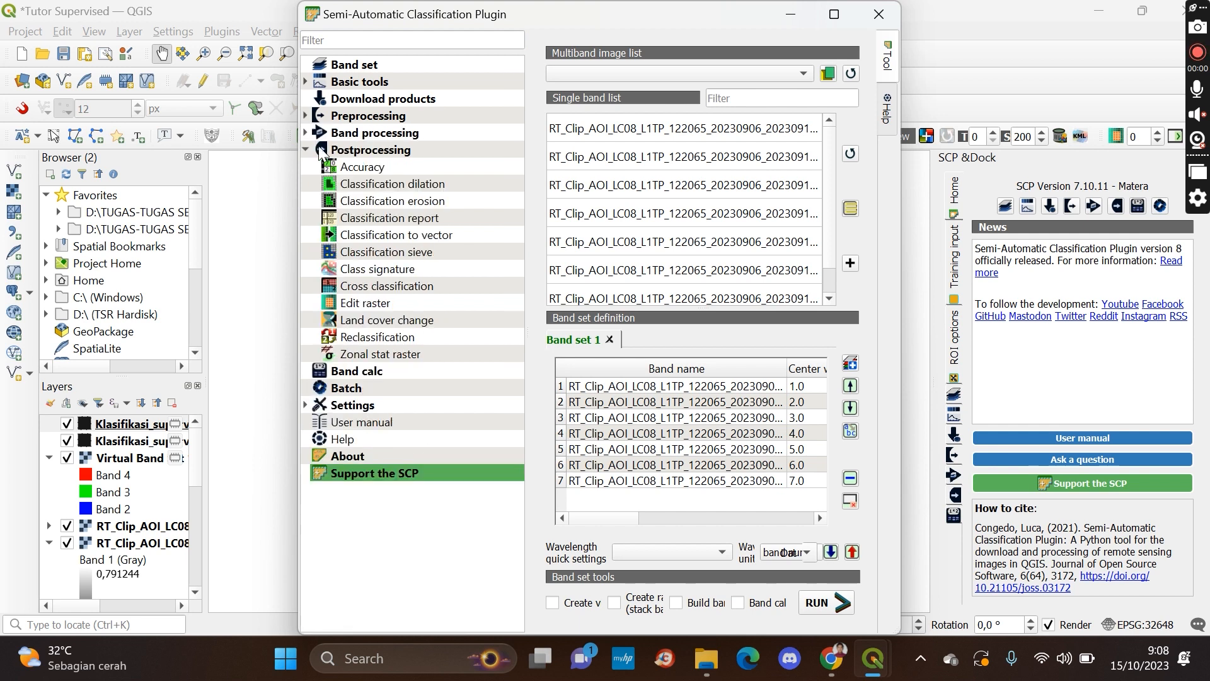
click(305, 132)
click(372, 168)
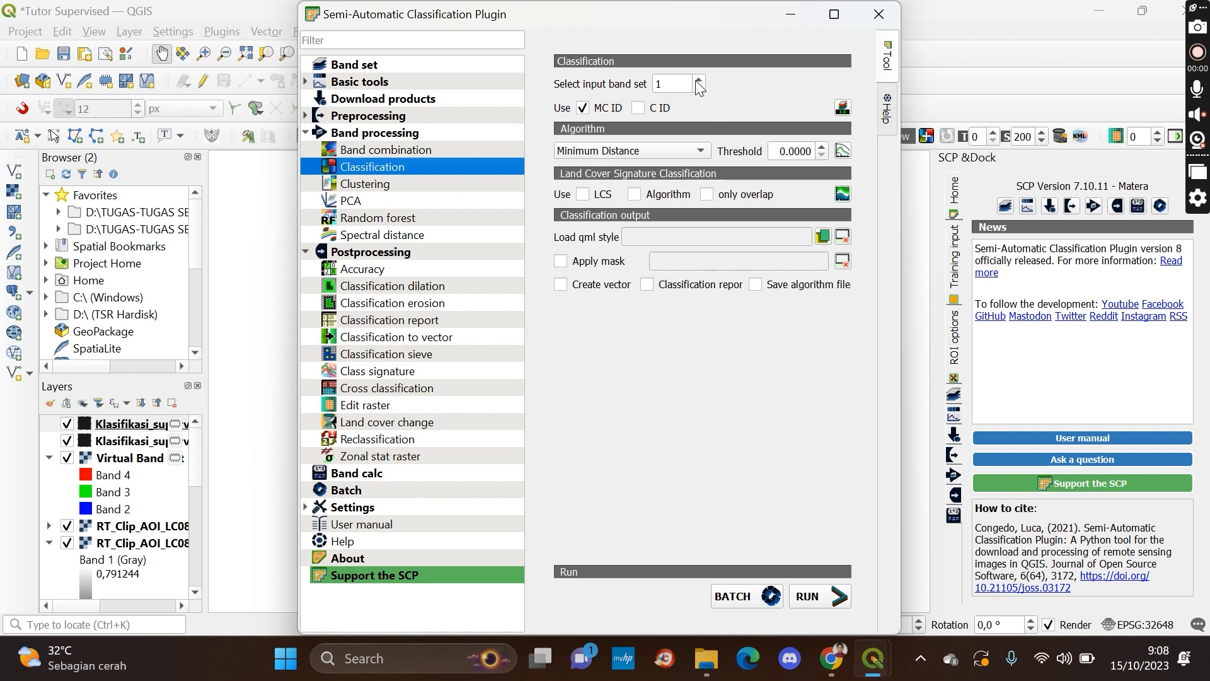
Set the classification to use class ID instead of macroclass ID with the Minimum Distance algorithm
click(637, 109)
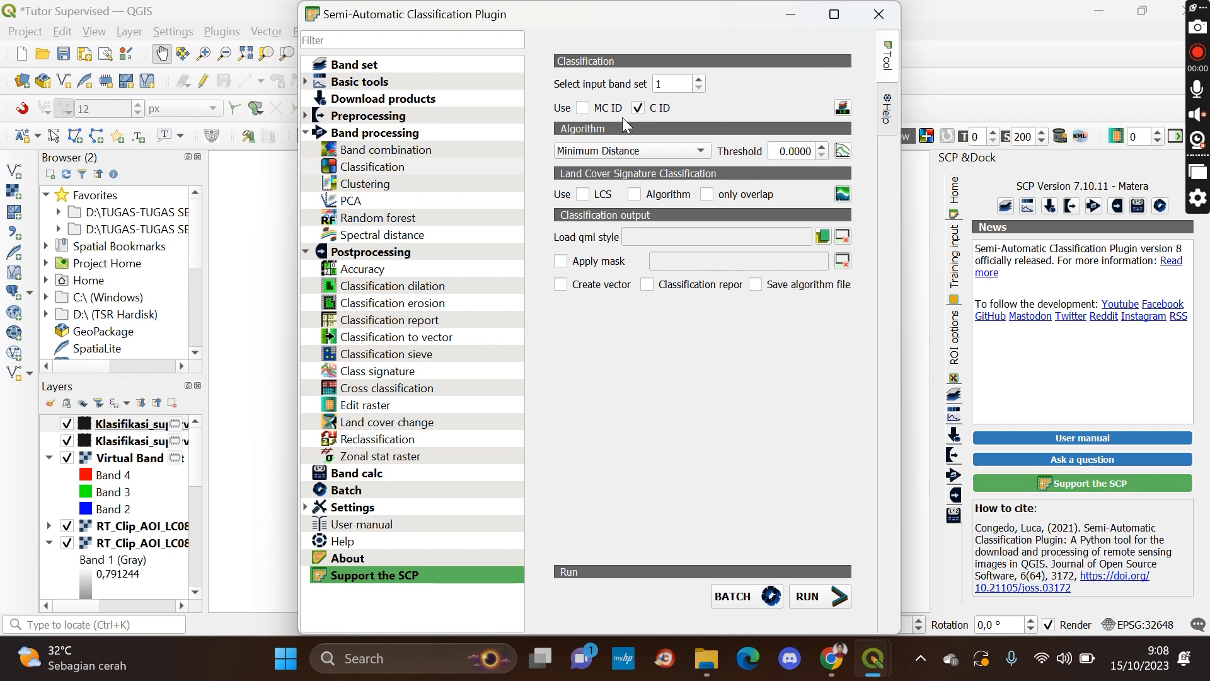
click(703, 152)
click(702, 152)
Run the classification and create a new output folder named Supervised DEM inside Tutor Supervised_klasifikasi terbimbing
click(824, 603)
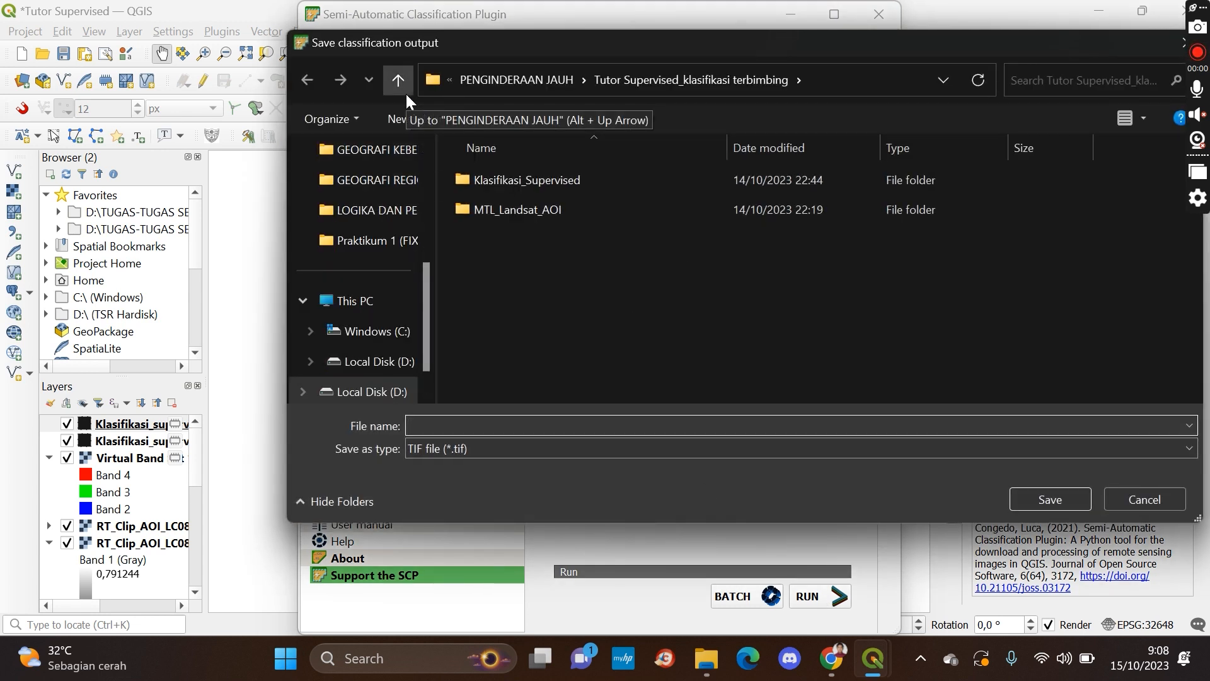
click(405, 94)
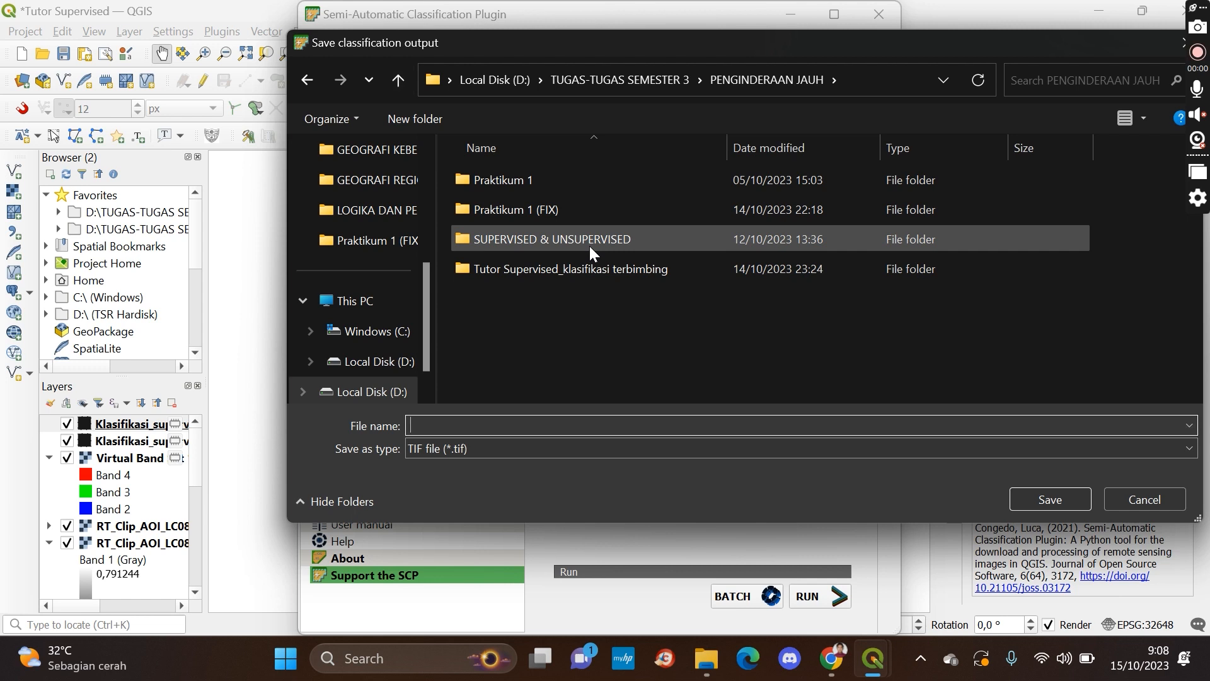
double_click(584, 265)
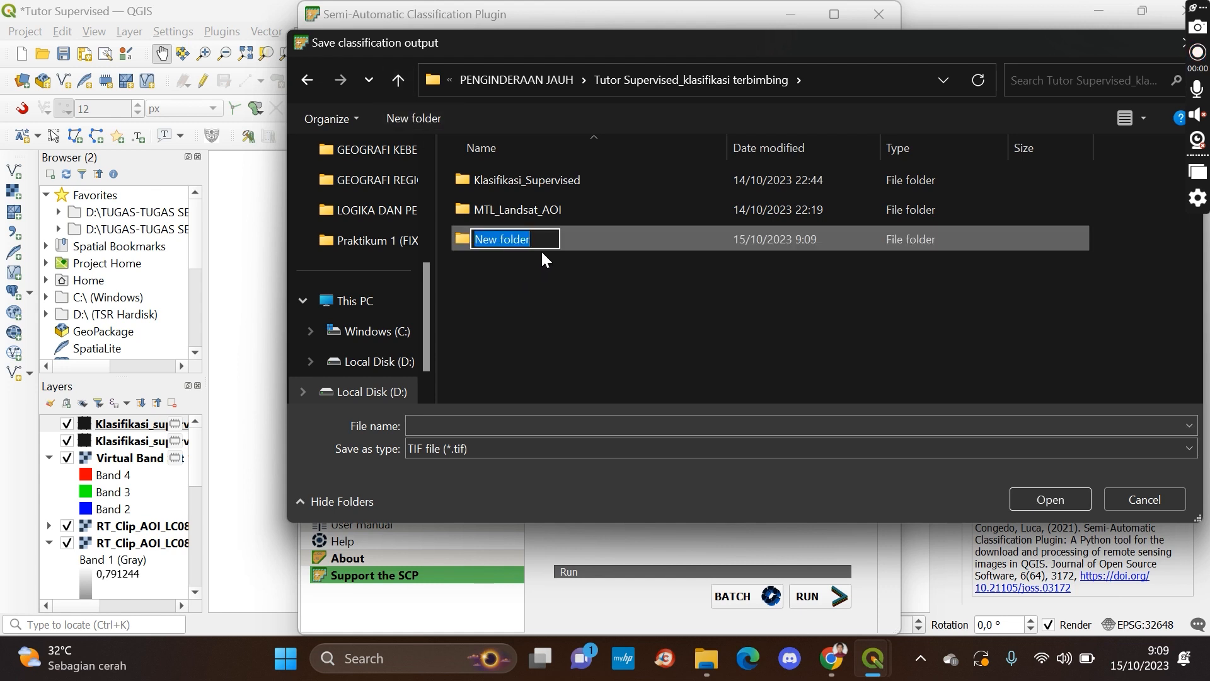
text(Su)
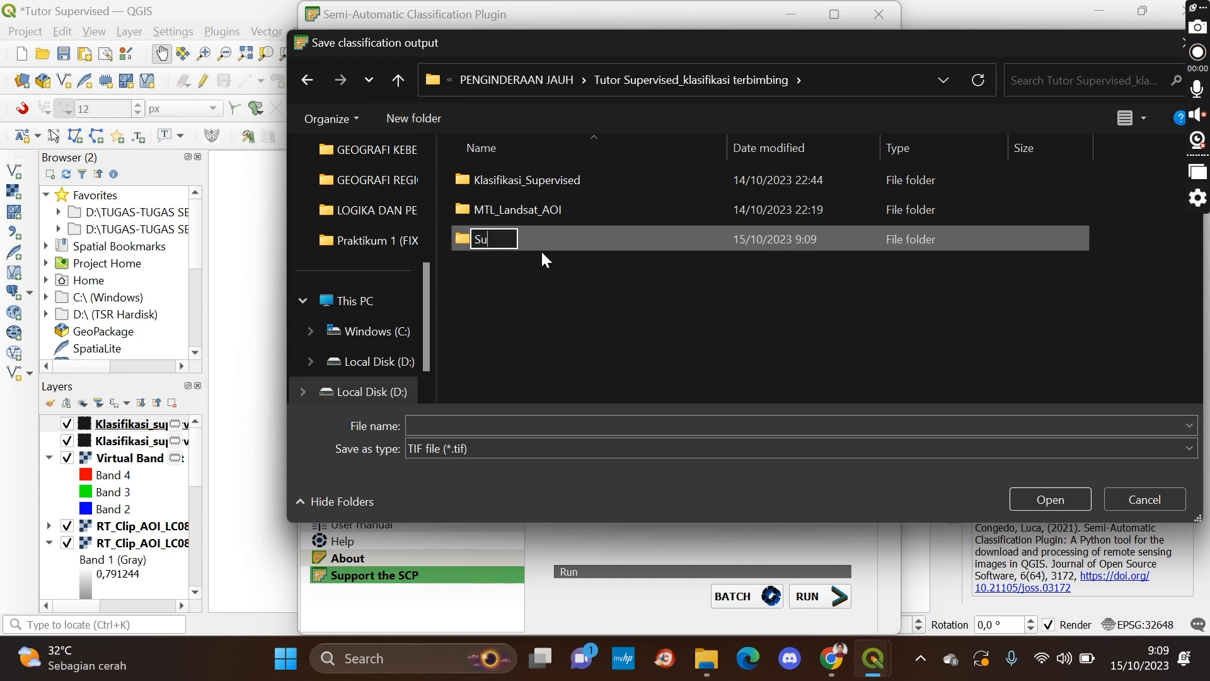
text(per)
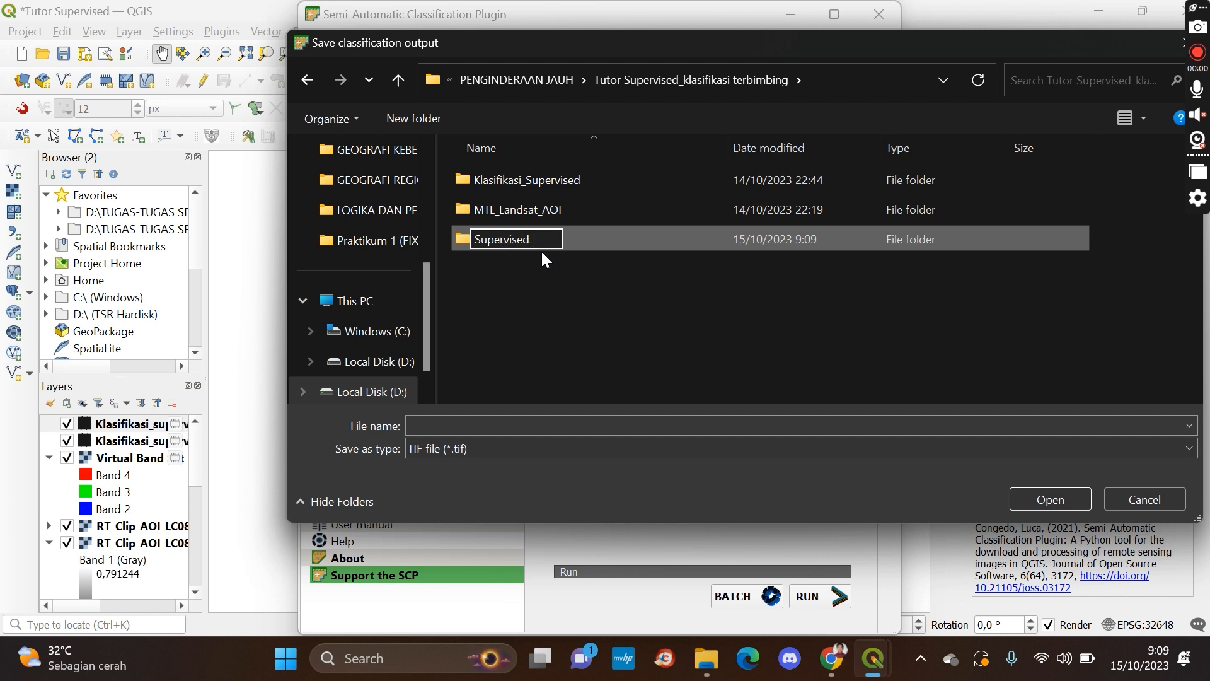
text(vised DEM)
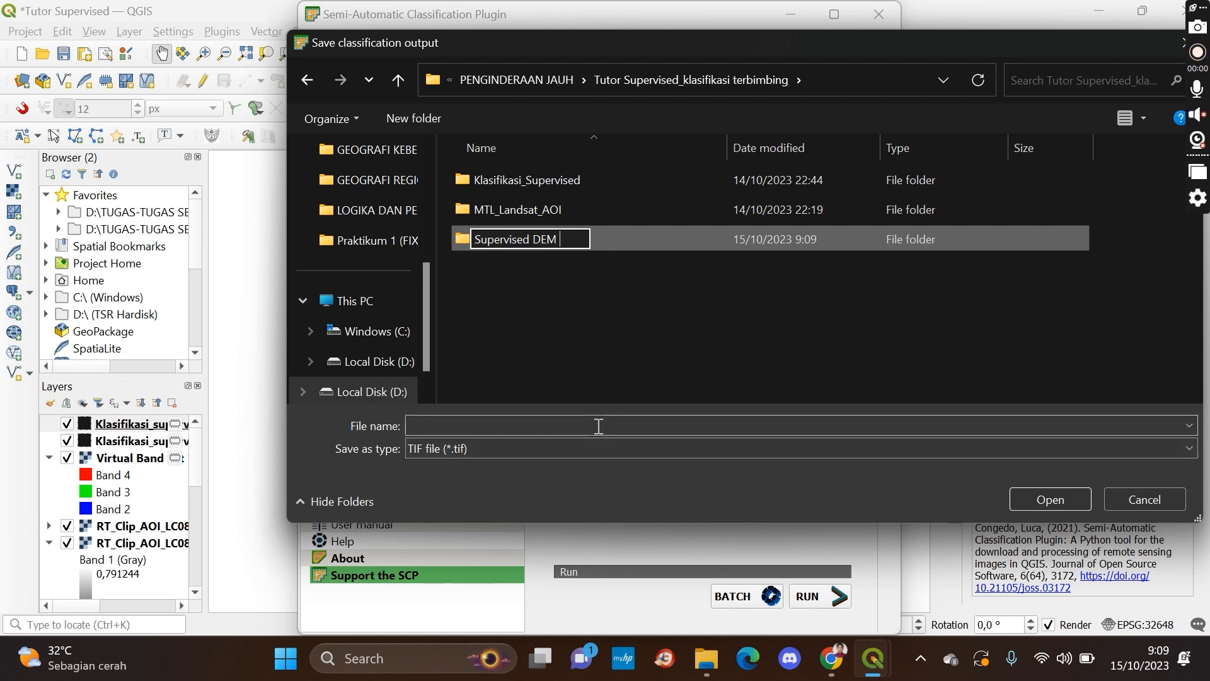
key(Return)
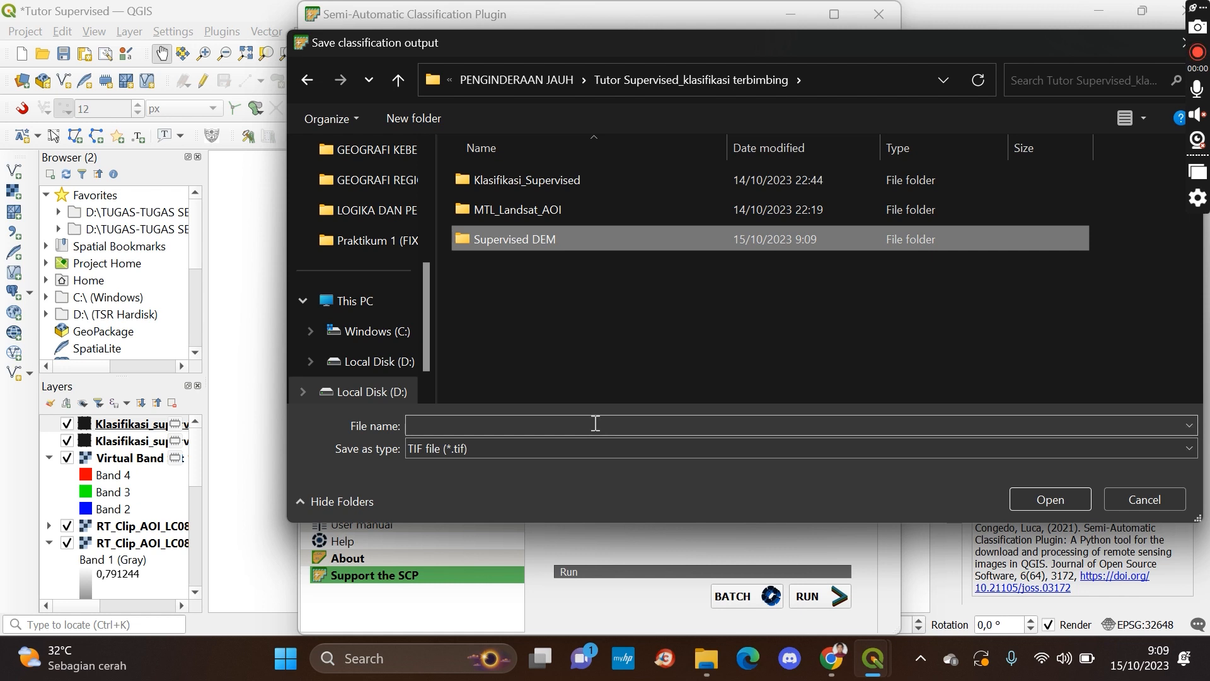
Save the classification output as Supervised_DEM.tif in the Supervised DEM folder
double_click(579, 240)
click(503, 424)
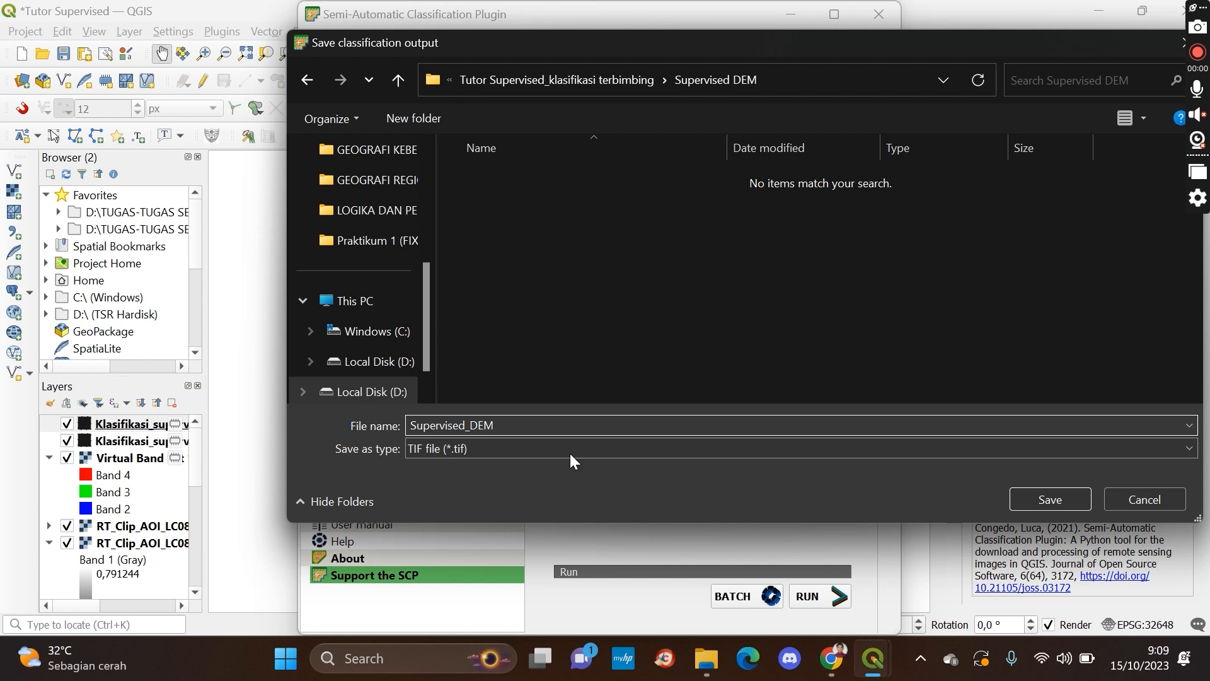
click(1042, 503)
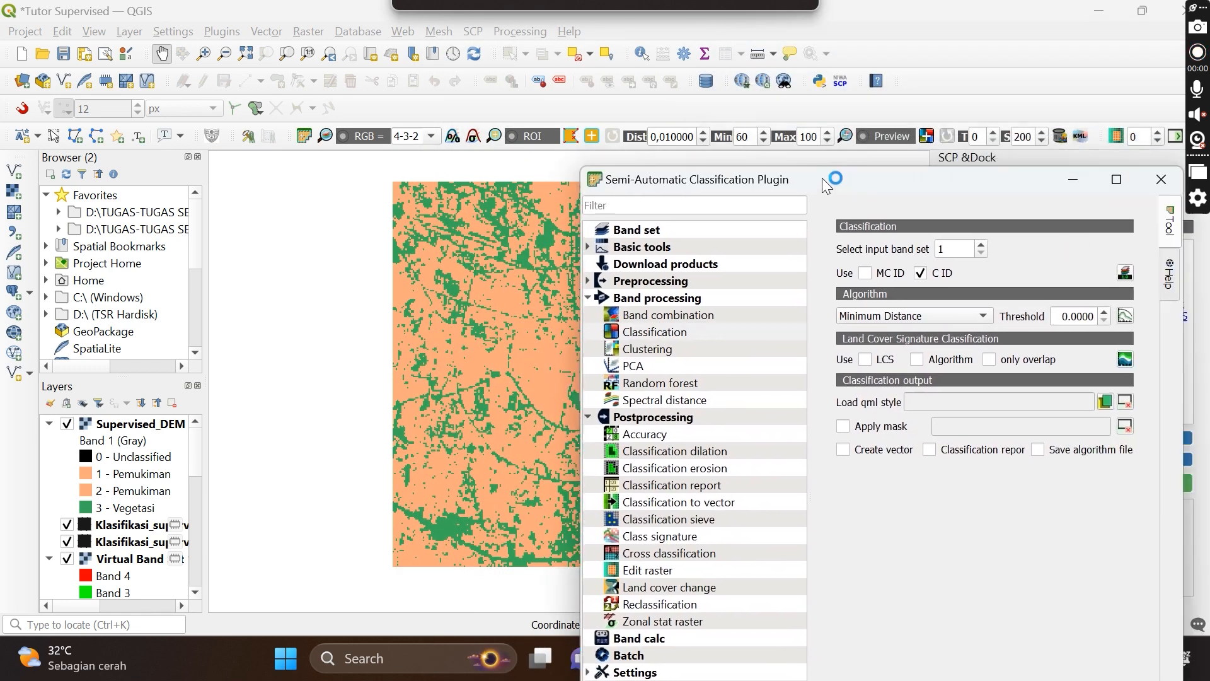
Close the plugin window and inspect the classified settlement and vegetation map across the AOI
drag(822, 177, 538, 101)
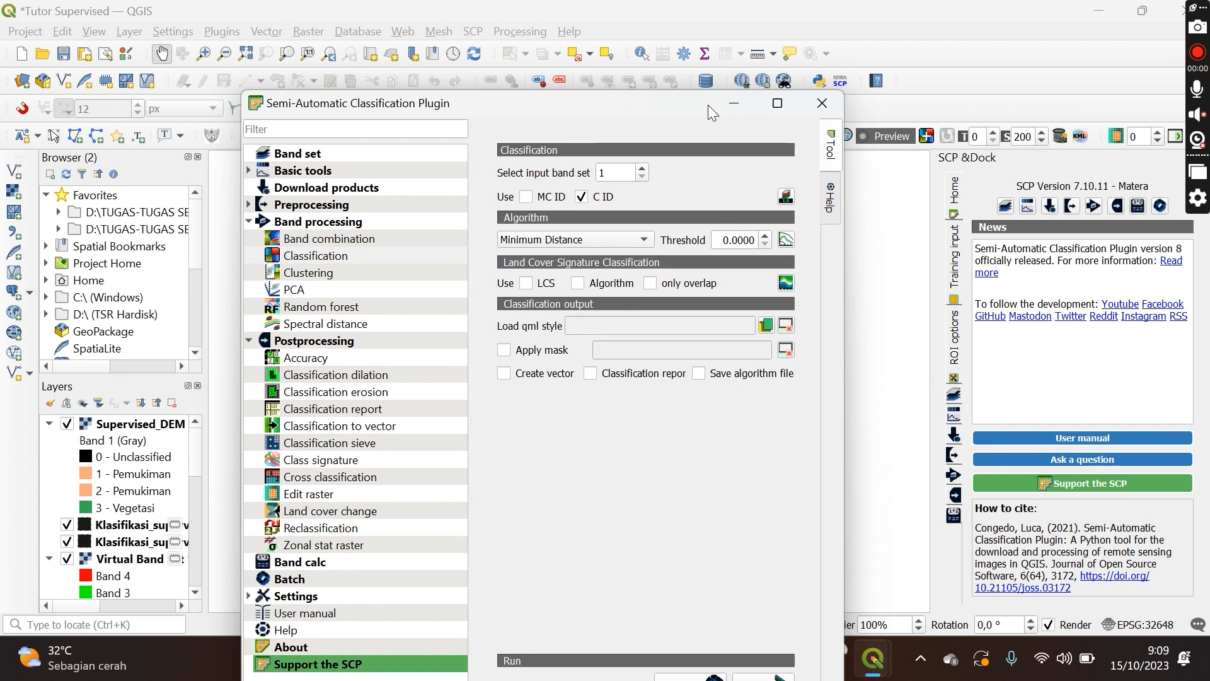
drag(679, 104, 737, 51)
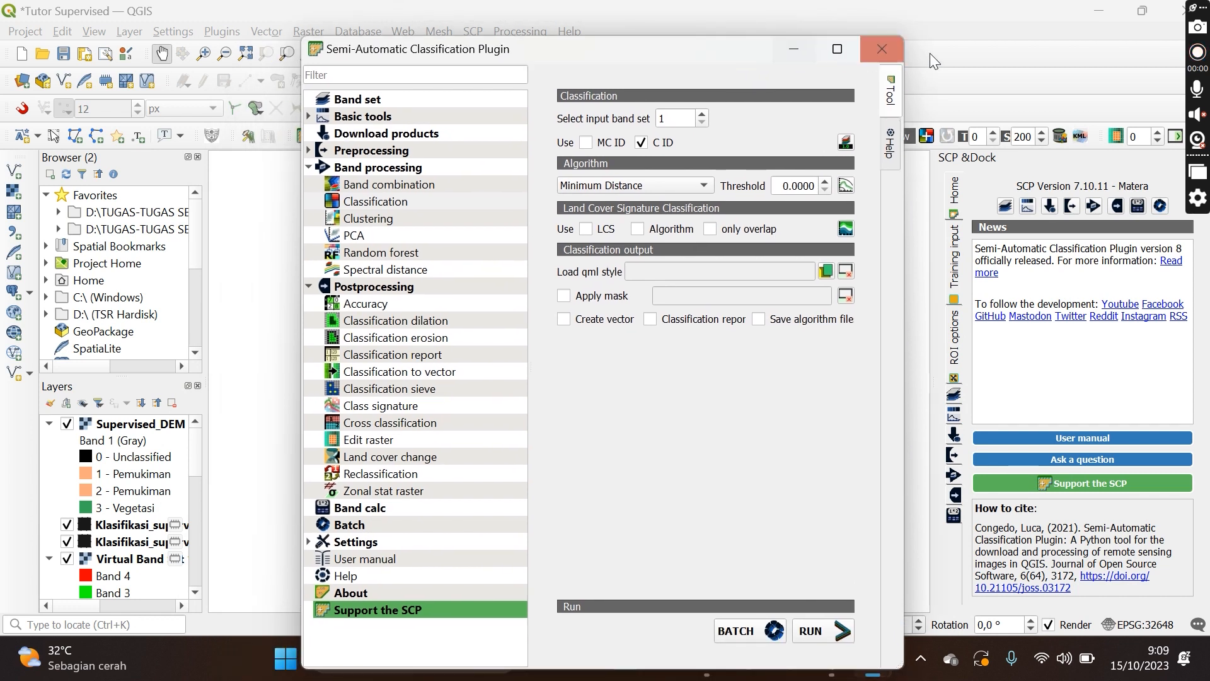
click(898, 60)
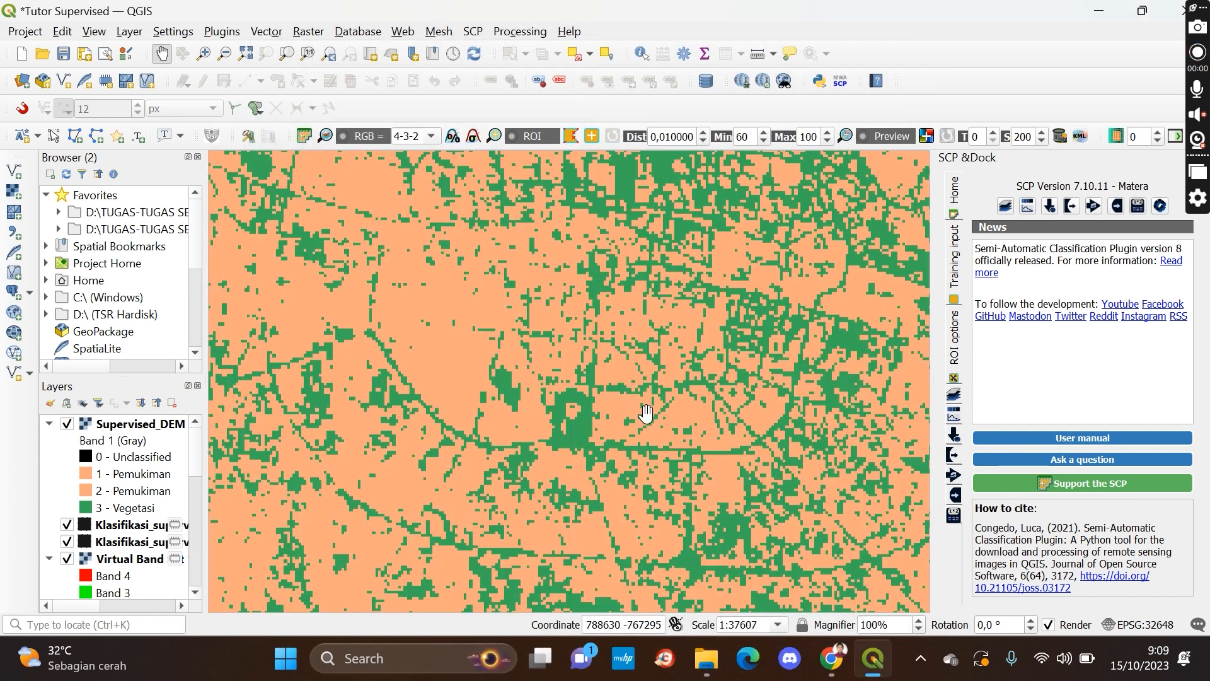
scroll(657, 380, down, 1)
drag(648, 314, 656, 376)
scroll(656, 376, up, 1)
drag(618, 288, 690, 355)
drag(705, 285, 631, 348)
drag(737, 338, 600, 314)
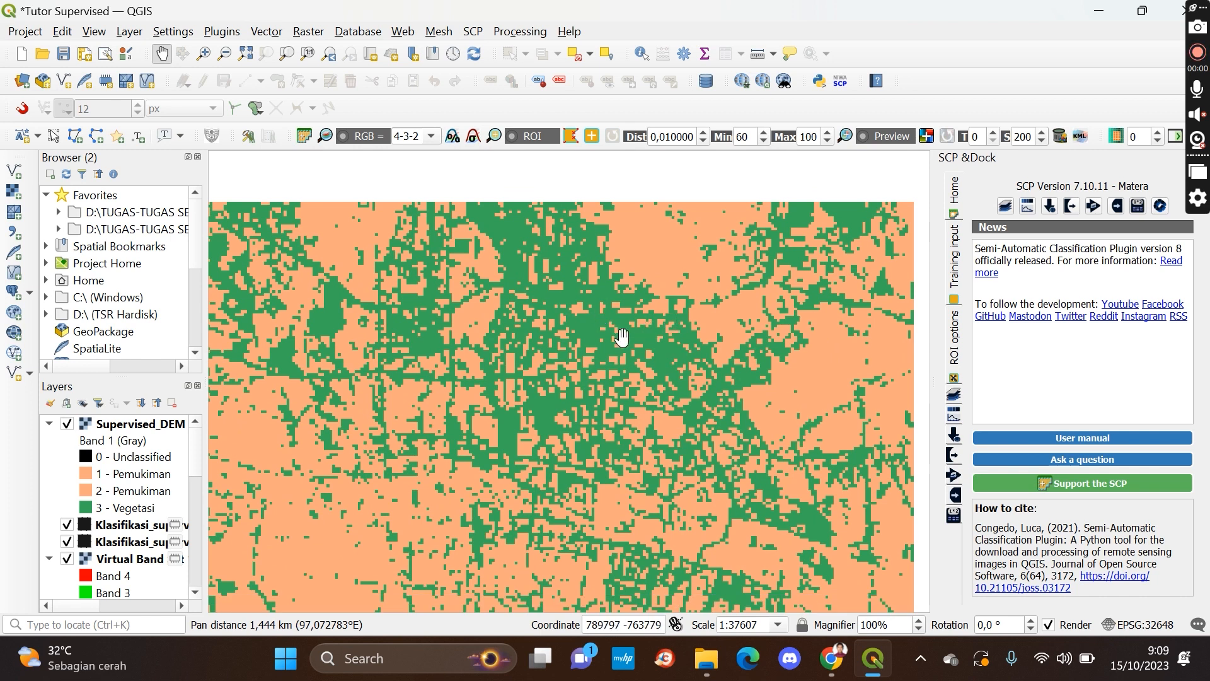
scroll(724, 318, down, 1)
drag(670, 347, 611, 249)
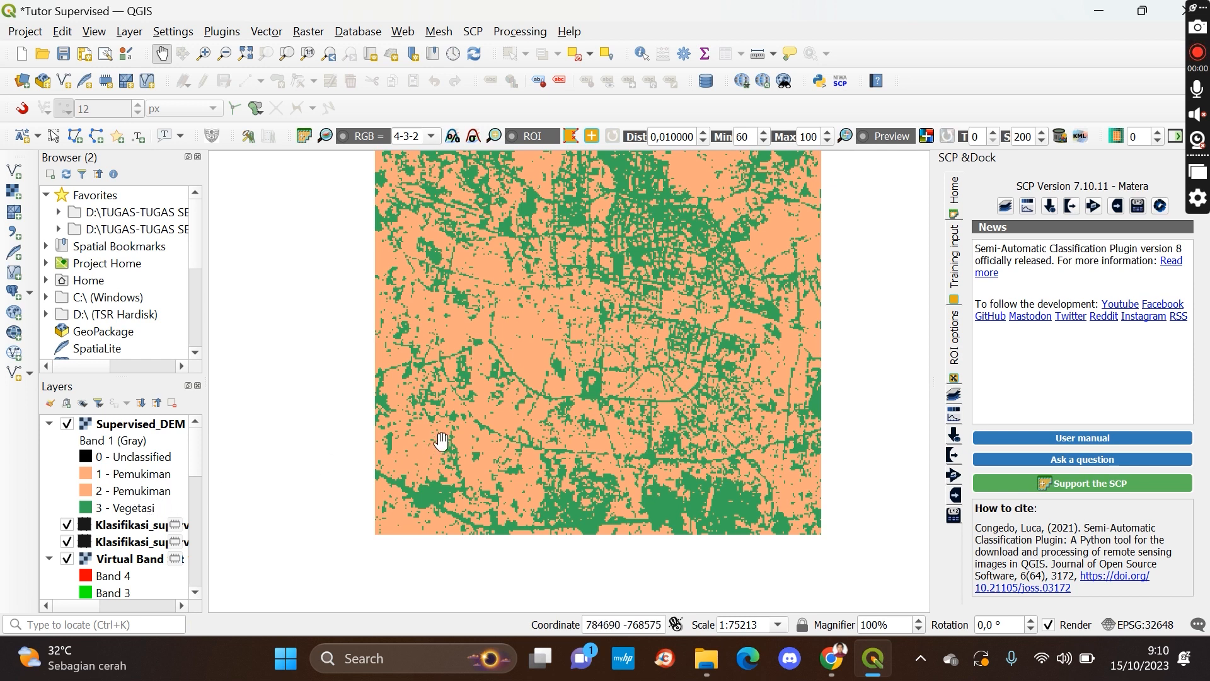
scroll(440, 443, up, 1)
drag(491, 323, 506, 490)
drag(465, 364, 533, 417)
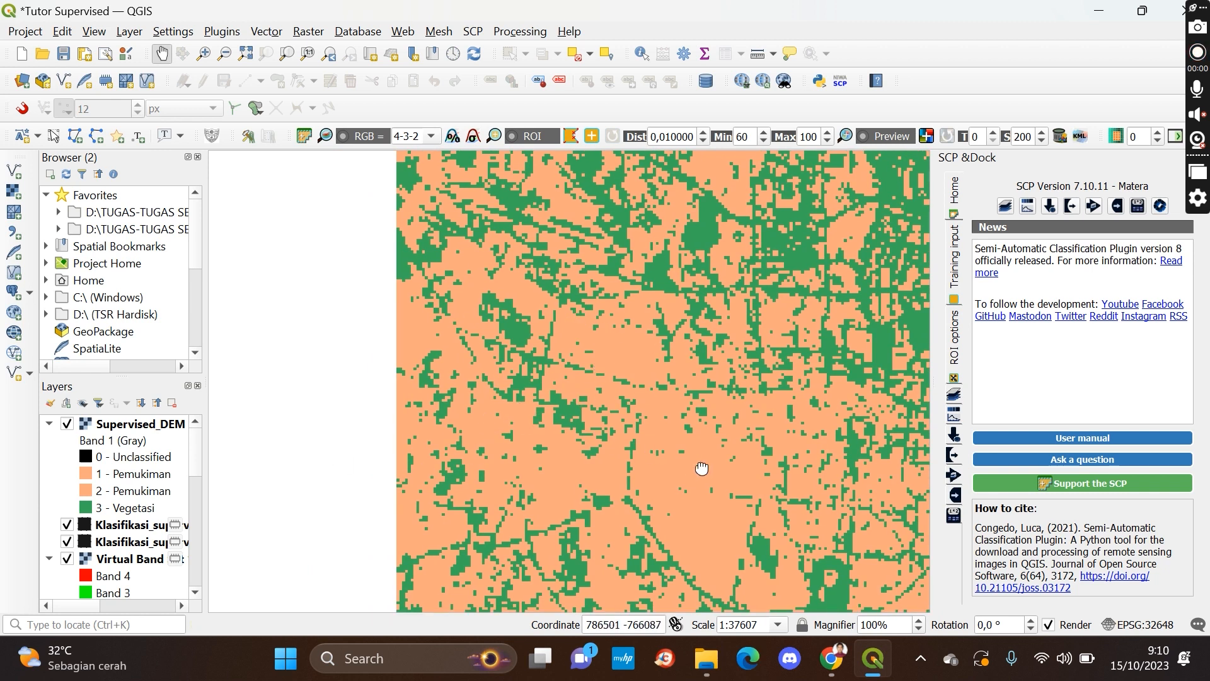
drag(702, 465, 540, 338)
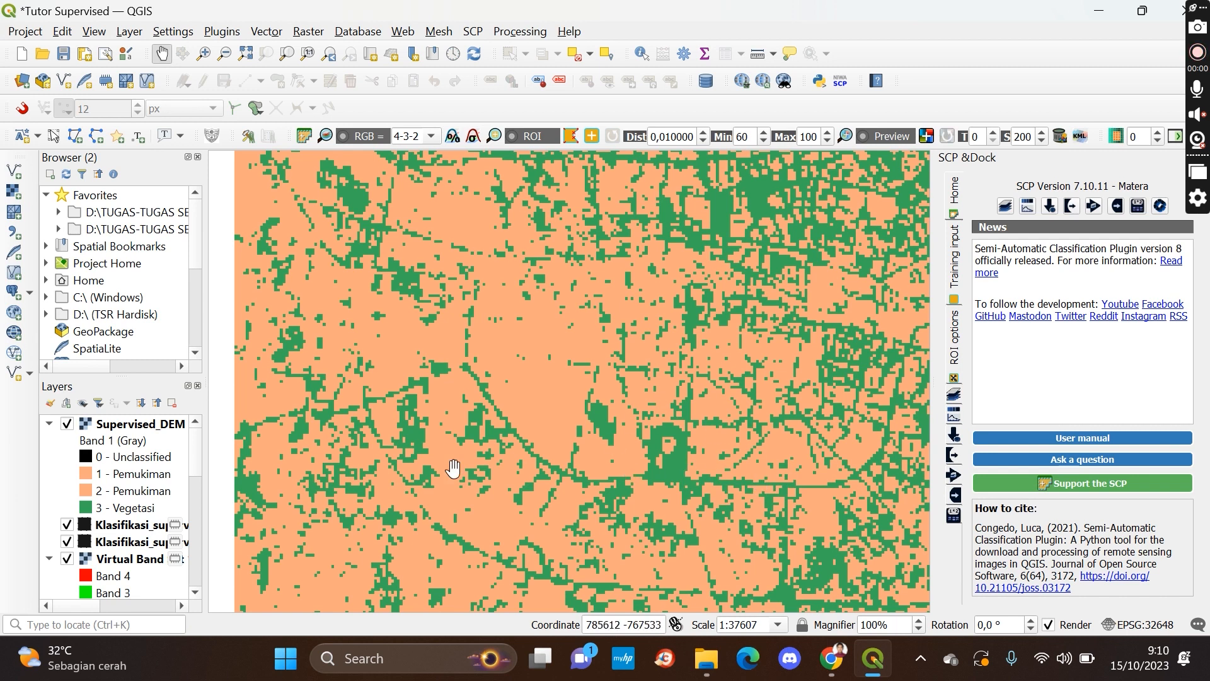
drag(454, 472, 511, 383)
drag(762, 487, 619, 427)
scroll(629, 349, down, 1)
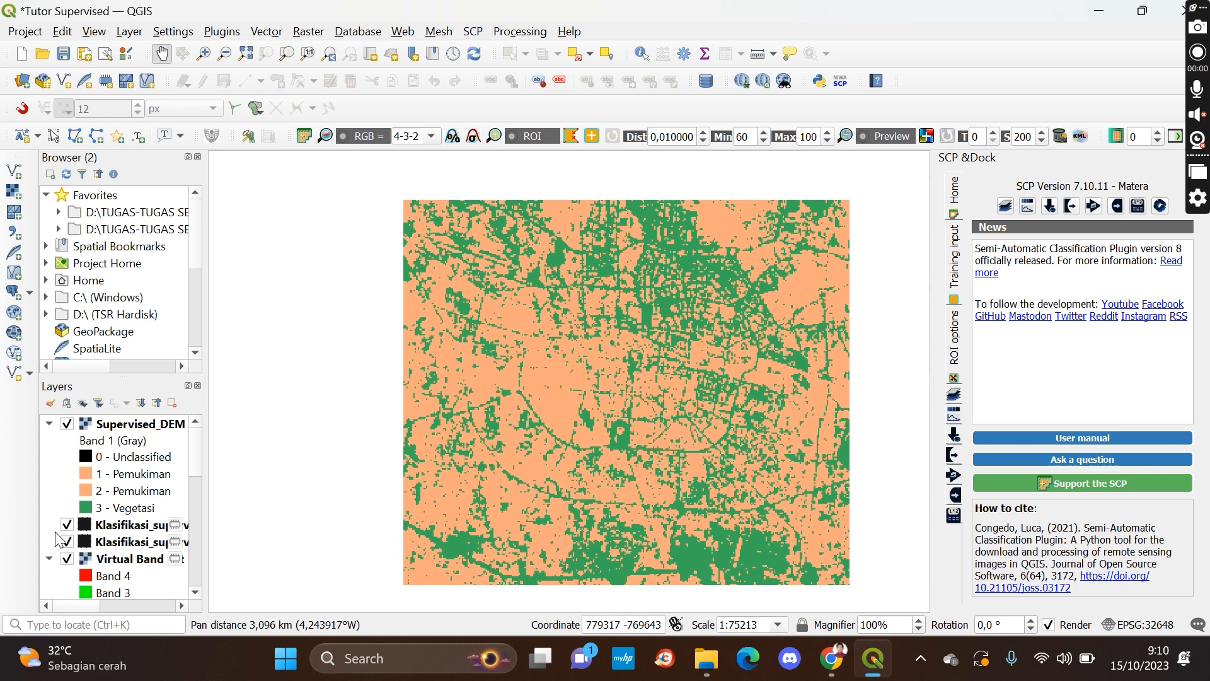
Collapse the Virtual Band layer group and return to the ROI & Signature list
click(49, 558)
click(138, 463)
click(145, 476)
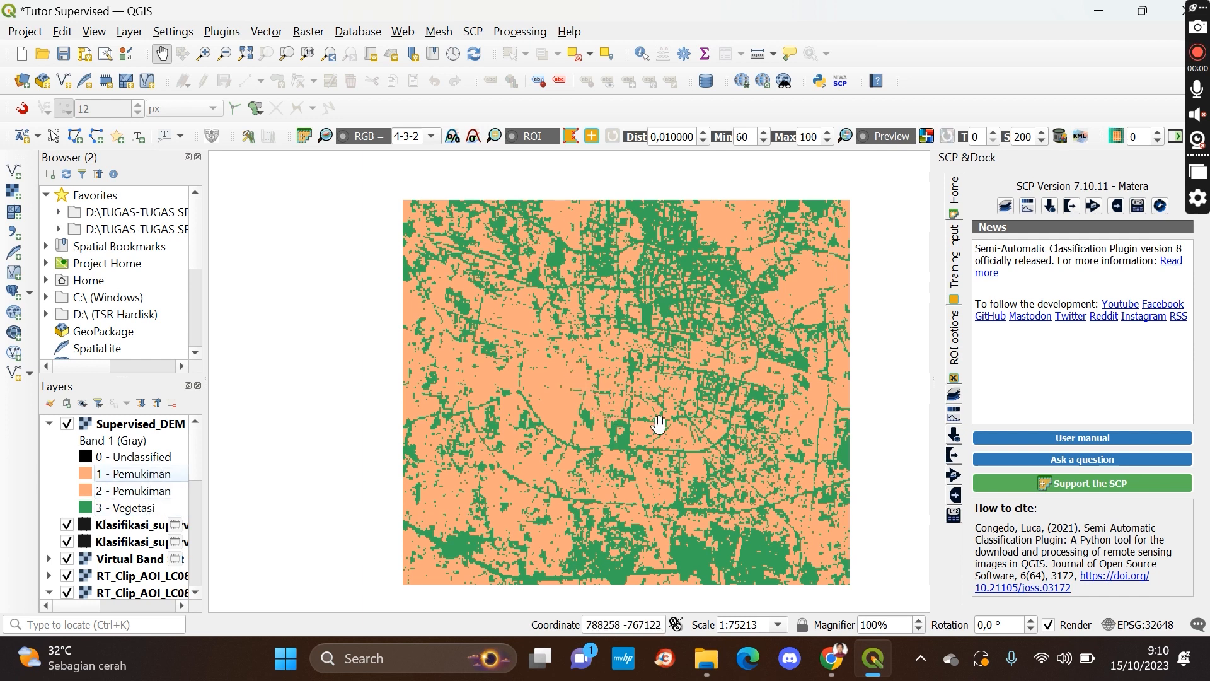
click(955, 271)
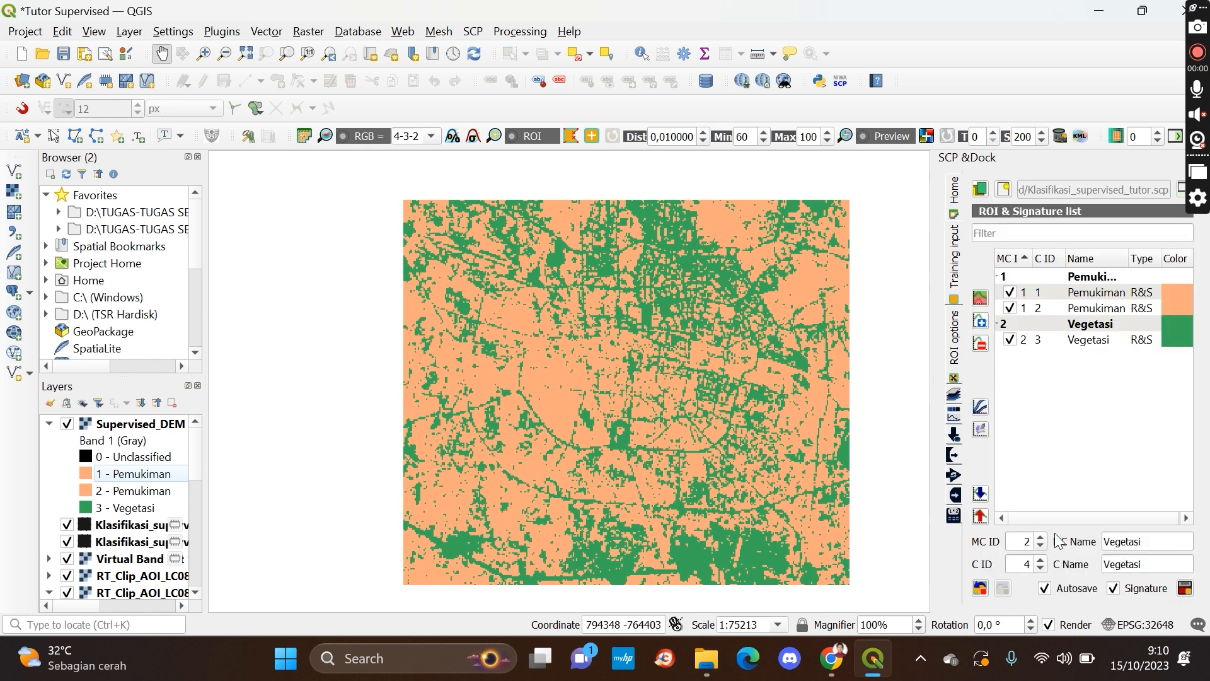